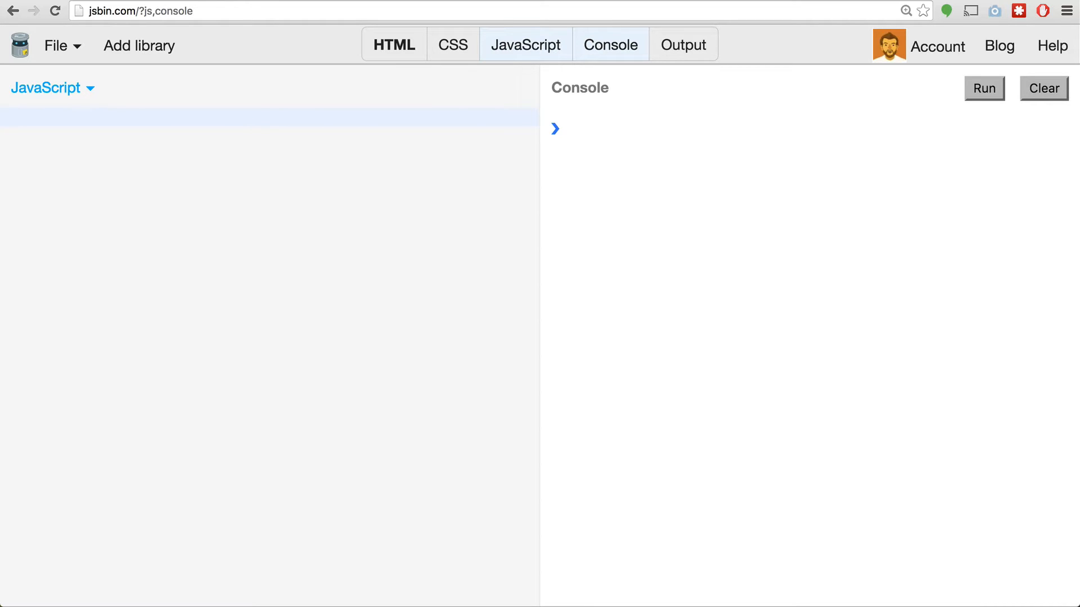
# Begin let person = { ... } and give it the name property "Ryan".
pyautogui.click(333, 189)
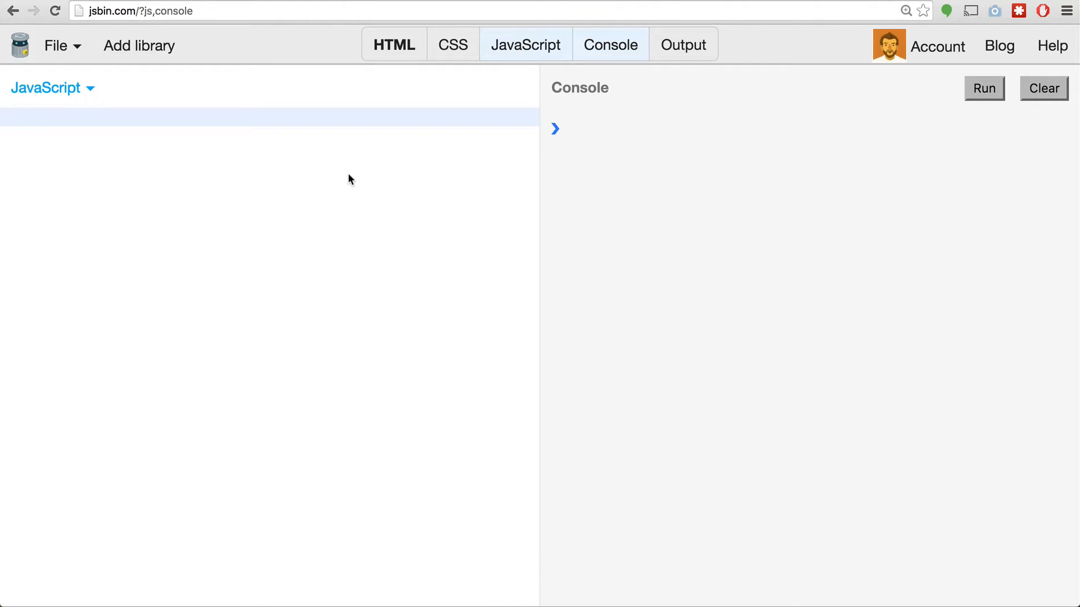
pyautogui.write('le')
pyautogui.write('t p')
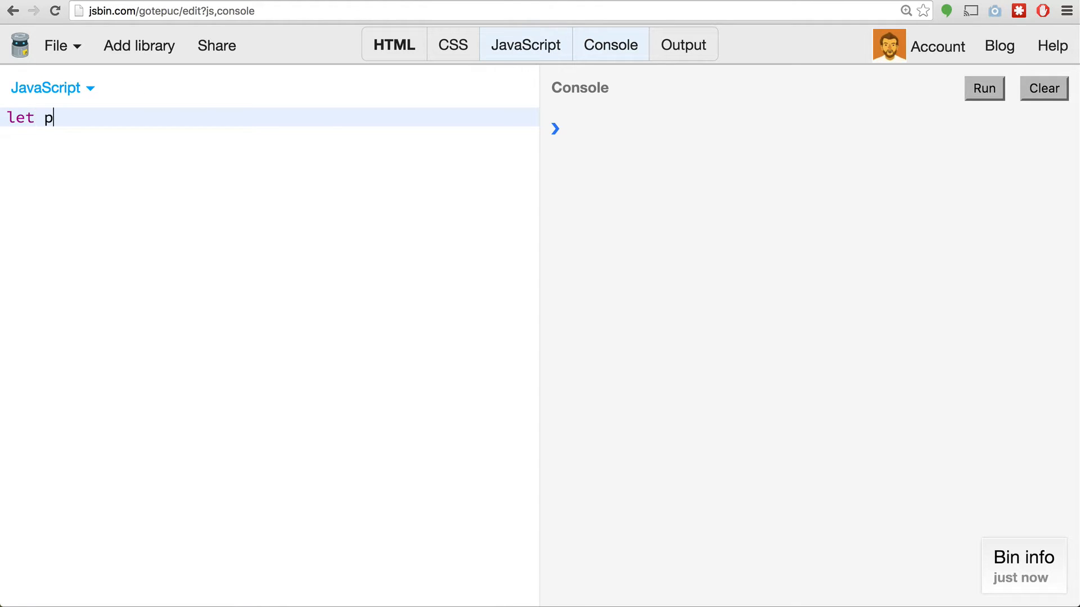
pyautogui.write('erson = ')
pyautogui.write('{')
pyautogui.press('Return')
pyautogui.press('Down')
pyautogui.write(';')
pyautogui.press('Up')
pyautogui.write('n')
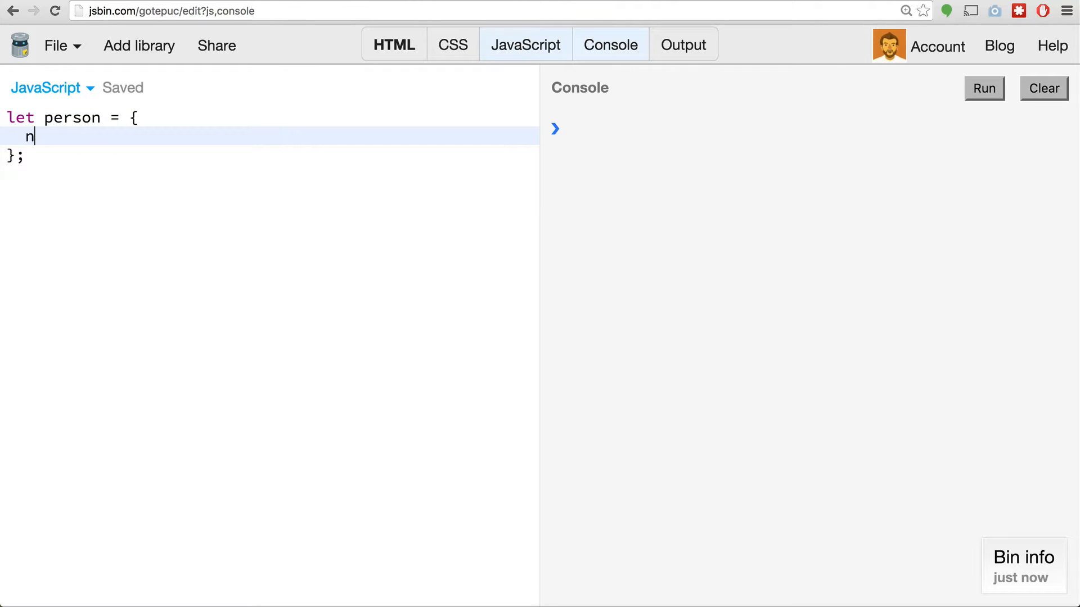
pyautogui.write('ame: "')
pyautogui.write('Ruya')
pyautogui.press('BackSpace')
pyautogui.press('BackSpace')
pyautogui.press('BackSpace')
pyautogui.write('yan')
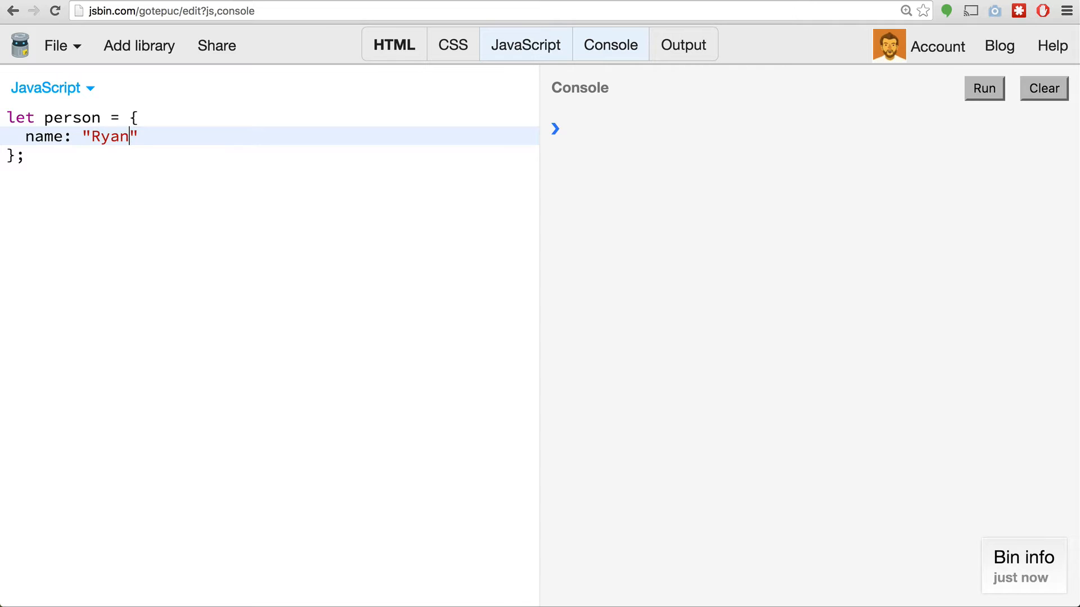
pyautogui.press('Right')
pyautogui.write(',')
pyautogui.press('Return')
pyautogui.write('age: ')
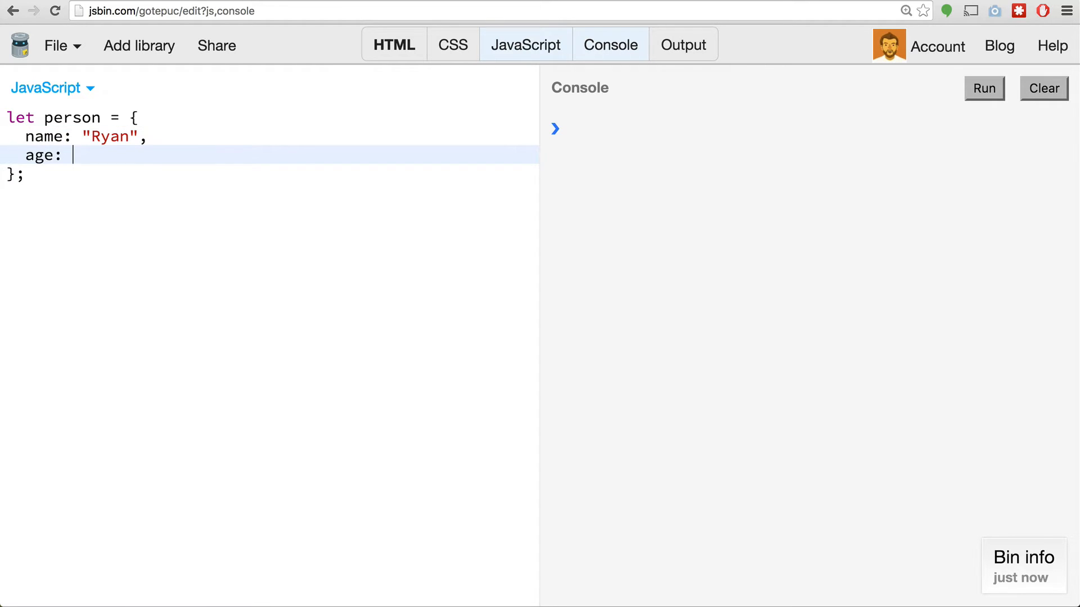
pyautogui.write('2')
# Add age: 30 and location: "Toronto", close the object and leave blank lines below.
pyautogui.press('BackSpace')
pyautogui.write('30,')
pyautogui.press('Return')
pyautogui.write('locatio')
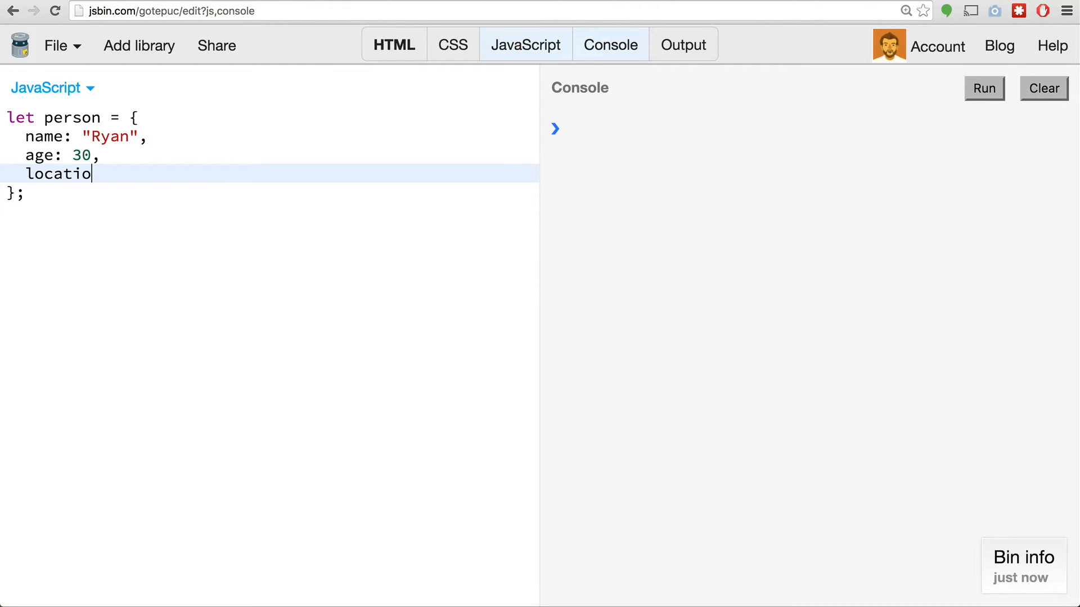
pyautogui.write('n: "')
pyautogui.write('Toron')
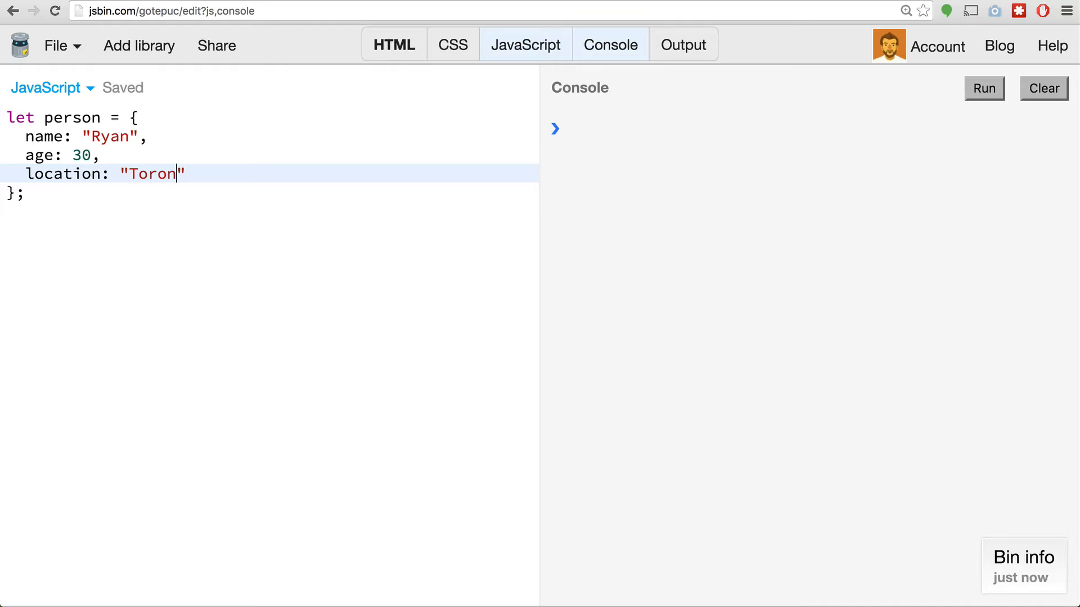
pyautogui.write('to')
pyautogui.press('Right')
pyautogui.press('Down')
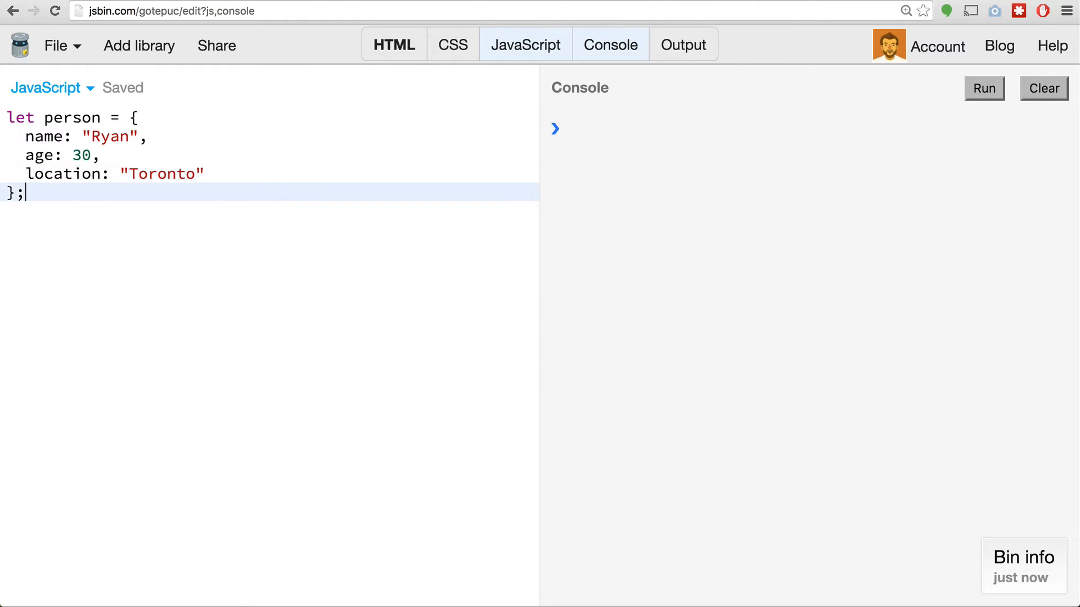
pyautogui.press('Return')
pyautogui.press('Return')
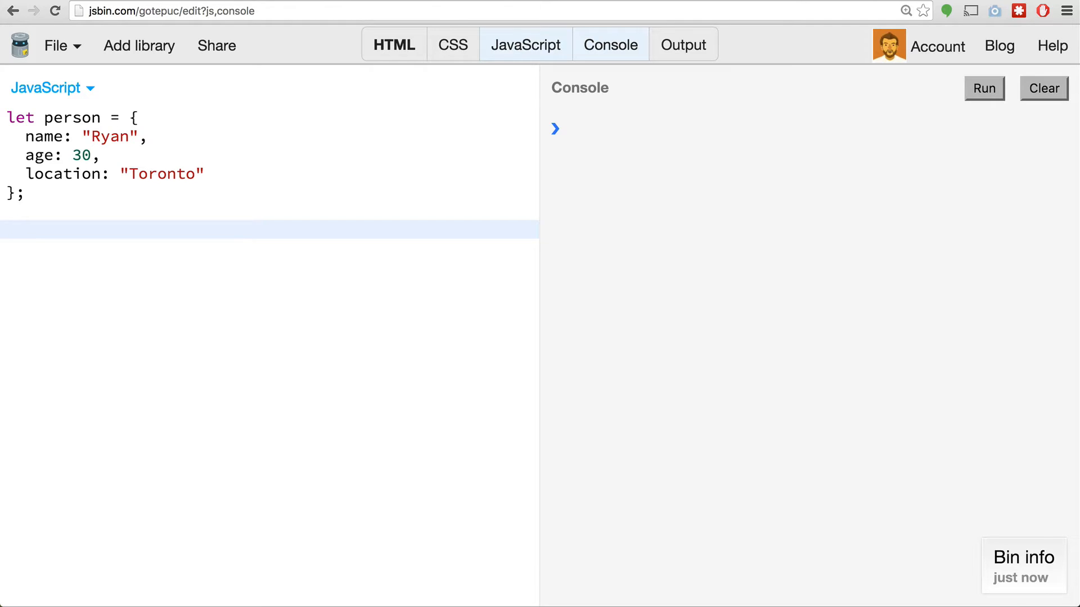
pyautogui.write('person.age')
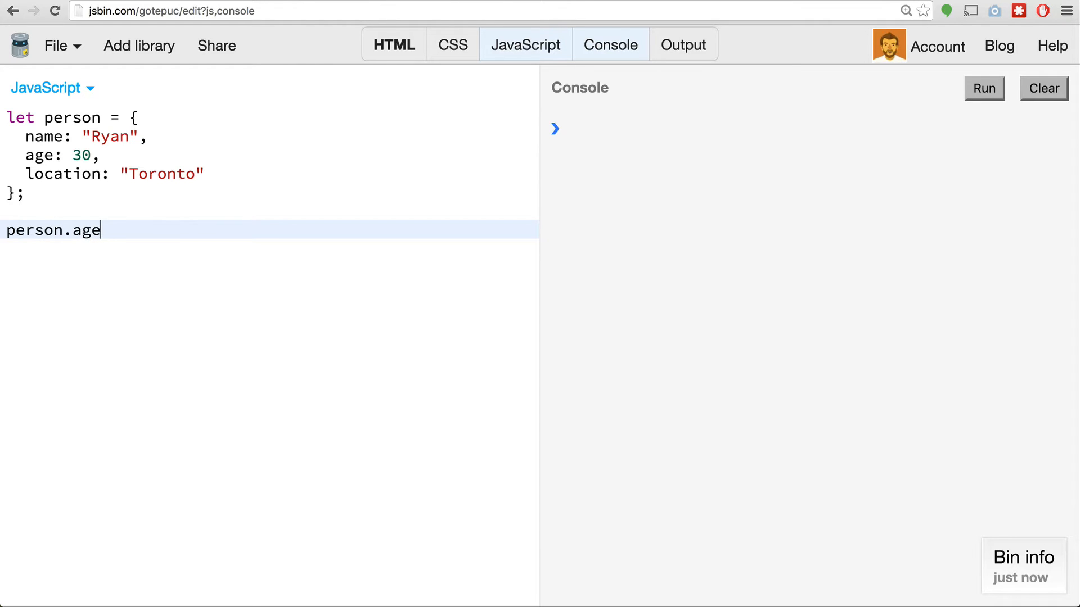
pyautogui.write('; //')
pyautogui.write('30')
# Write person.age; //30 and start person["age"], fixing the quotes around age.
pyautogui.press('Return')
pyautogui.write('peros')
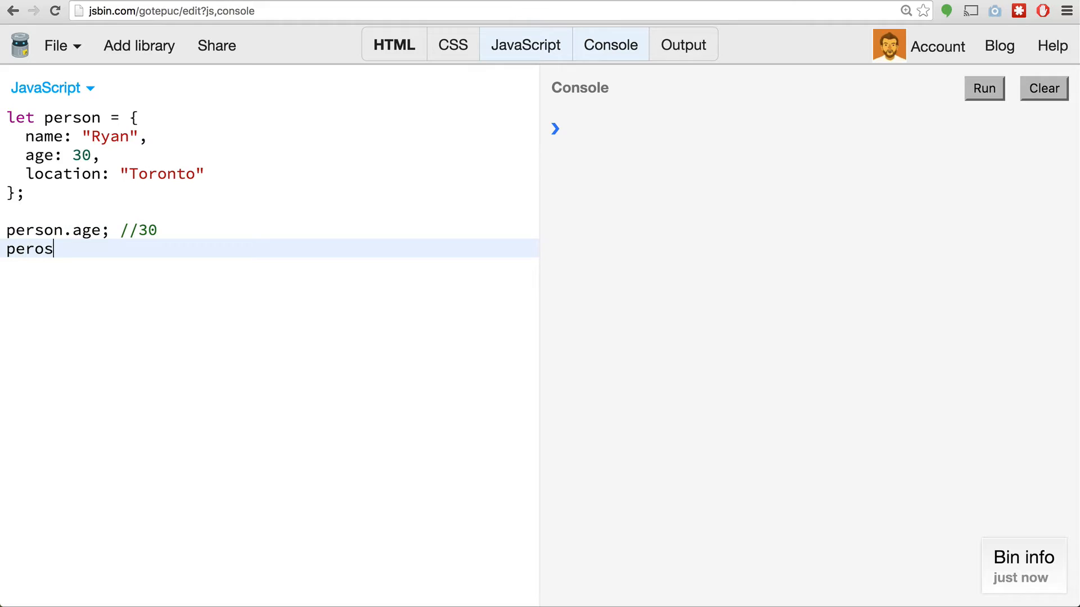
pyautogui.write('n')
pyautogui.press('BackSpace')
pyautogui.press('BackSpace')
pyautogui.write('son[')
pyautogui.write("'")
pyautogui.write('age')
pyautogui.write("'")
pyautogui.press('Left')
pyautogui.press('BackSpace')
pyautogui.write('"')
pyautogui.press('Left')
pyautogui.press('Left')
pyautogui.press('Left')
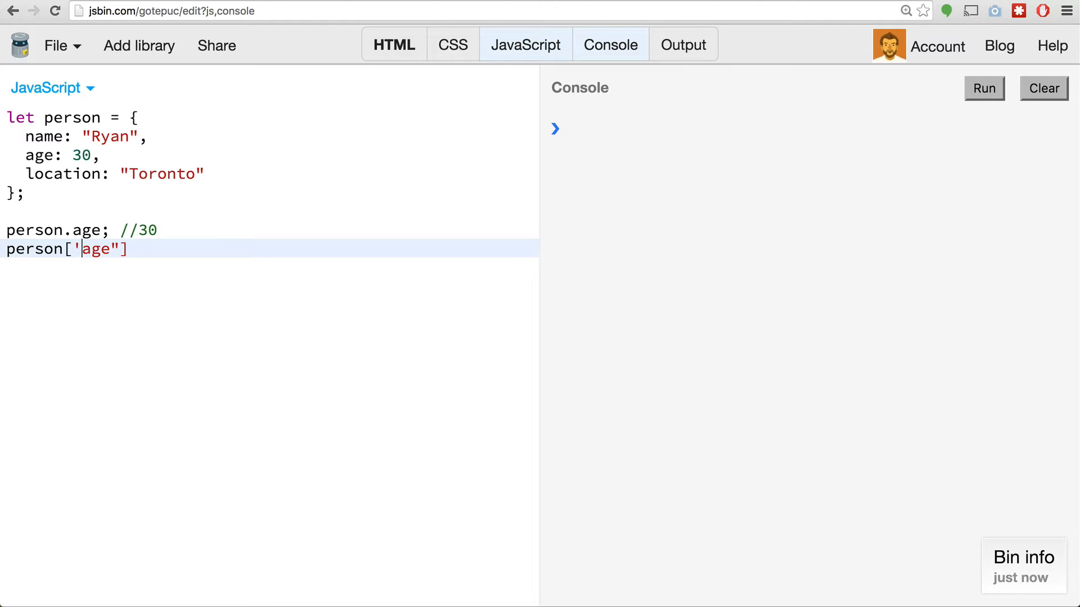
pyautogui.press('BackSpace')
pyautogui.write('"')
# Finish person["age"]; //30 and move to a new empty line.
pyautogui.press('End')
pyautogui.write('//')
pyautogui.write('30')
pyautogui.press('Left')
pyautogui.press('Left')
pyautogui.press('Left')
pyautogui.press('Left')
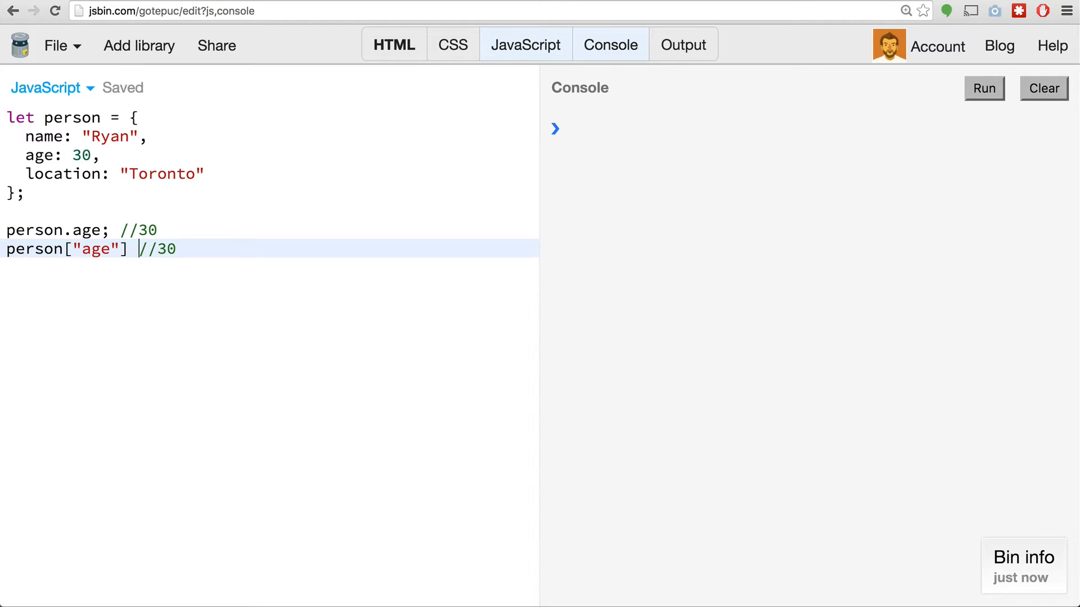
pyautogui.press('Left')
pyautogui.write(';')
pyautogui.press('End')
pyautogui.press('Return')
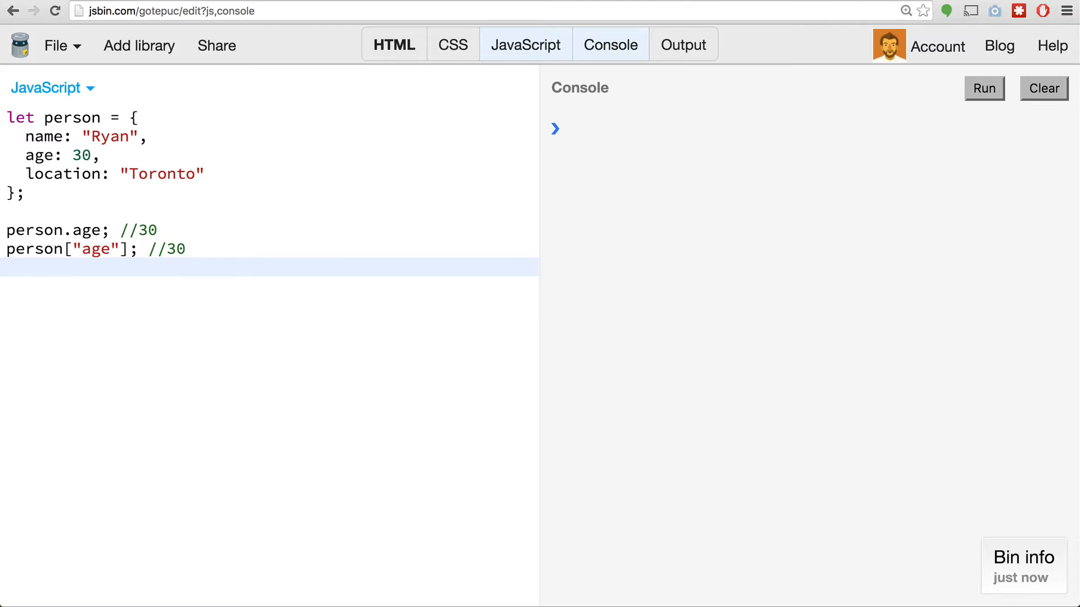
# Write the destructuring line let { age: personAge } = person;.
pyautogui.press('Return')
pyautogui.write('let ')
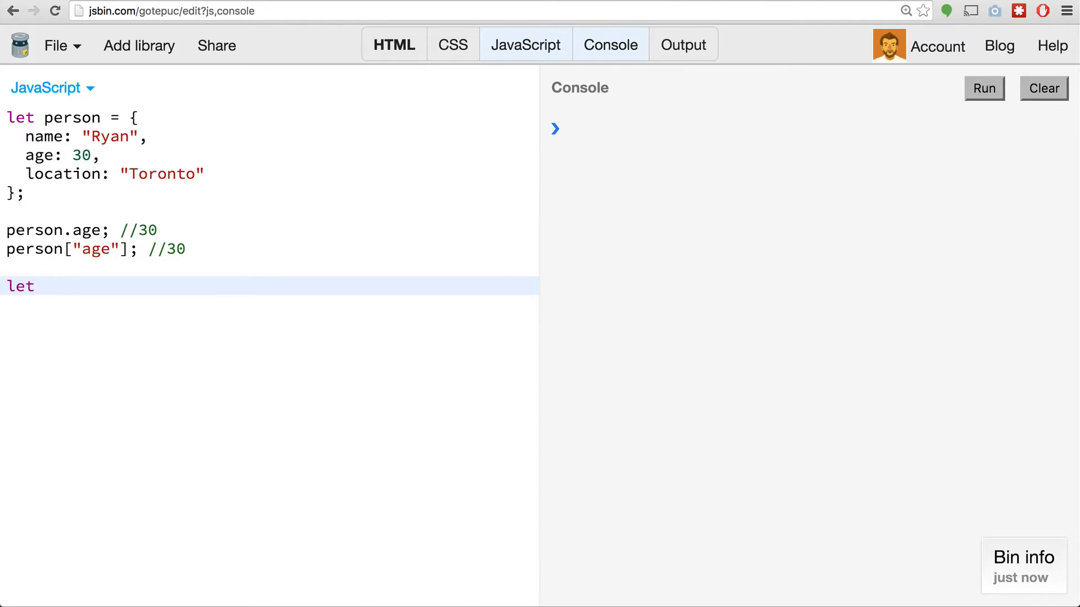
pyautogui.write('[')
pyautogui.press('BackSpace')
pyautogui.write('{')
pyautogui.write('  age: person')
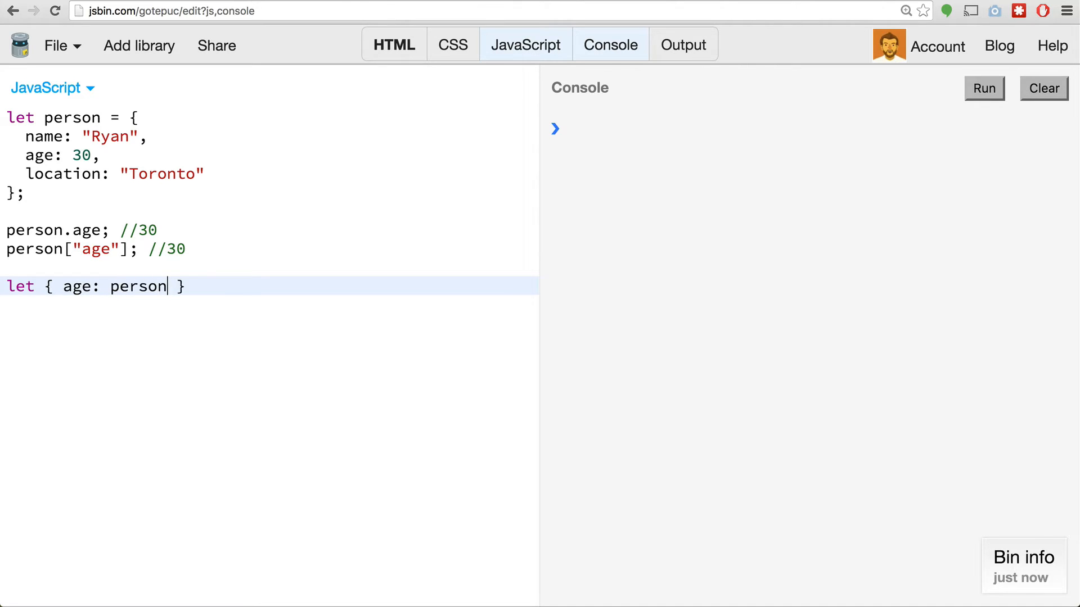
pyautogui.write('Age')
pyautogui.press('Right')
pyautogui.press('Right')
pyautogui.write('=p')
pyautogui.press('BackSpace')
pyautogui.write('person;')
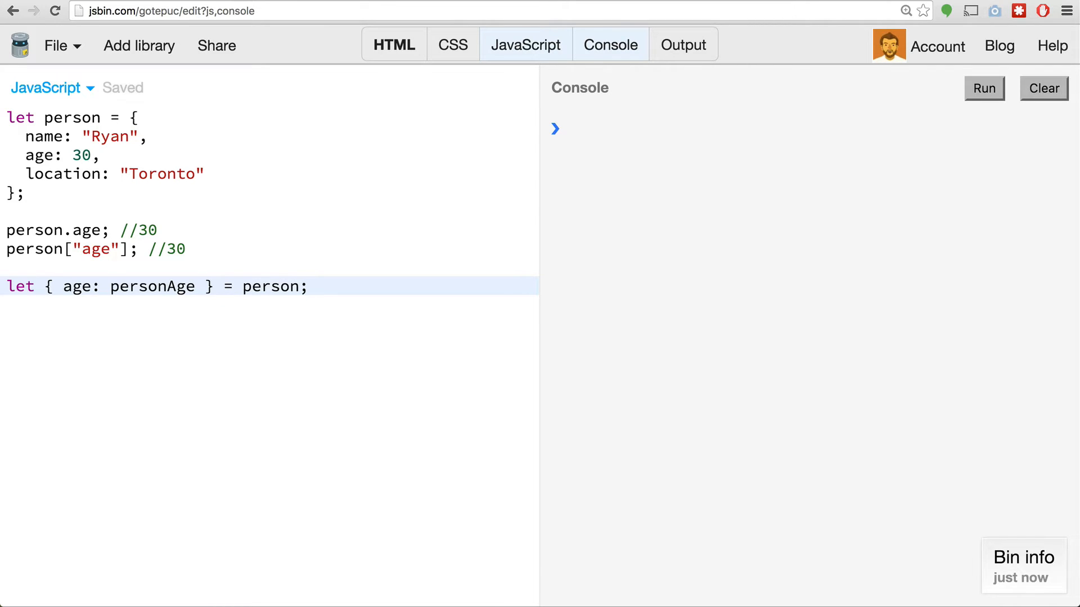
# Highlight the pattern { age: personAge }, then age and personAge, to explain them.
pyautogui.doubleClick(208, 286)
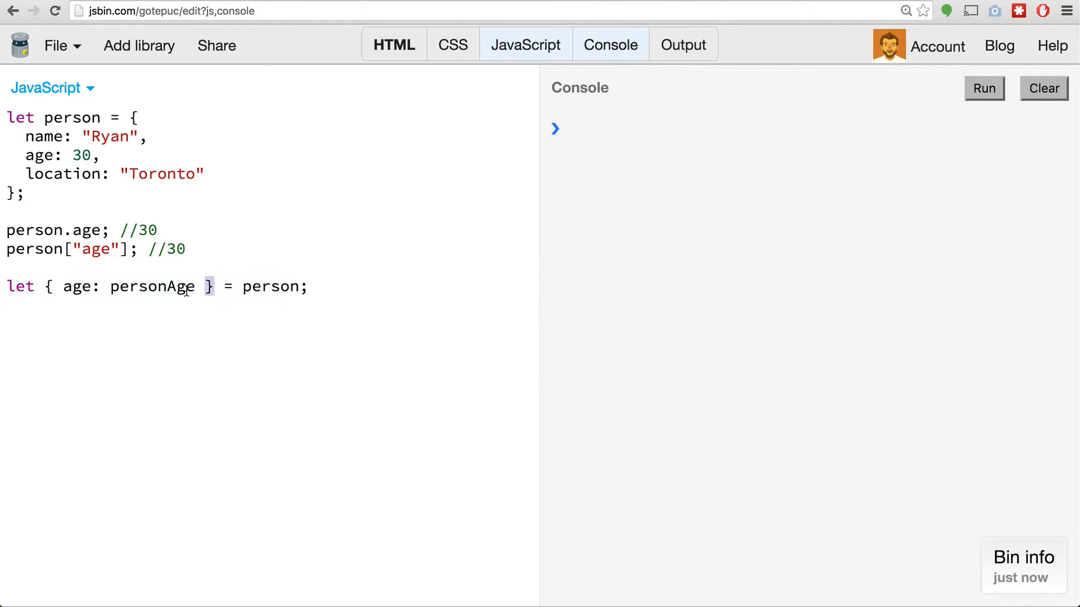
pyautogui.moveTo(186, 290); pyautogui.dragTo(44, 291)
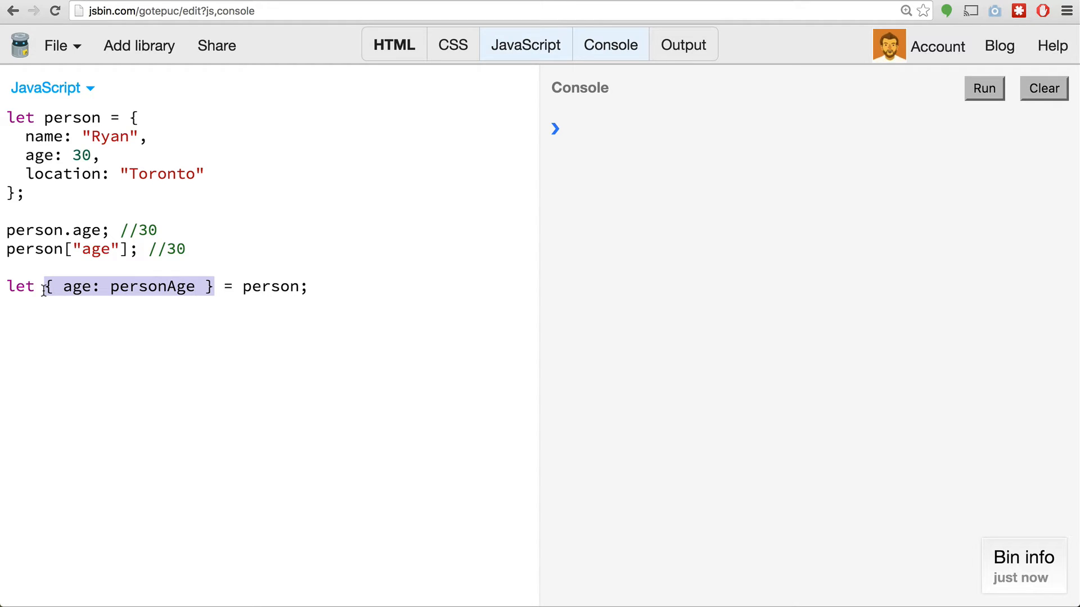
pyautogui.click(64, 290)
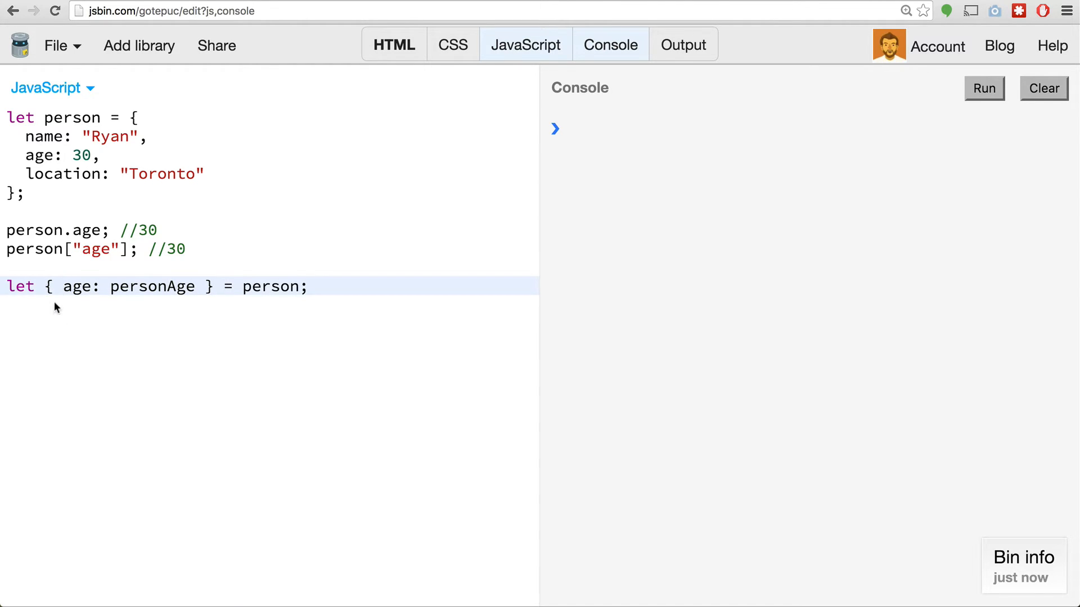
pyautogui.doubleClick(76, 284)
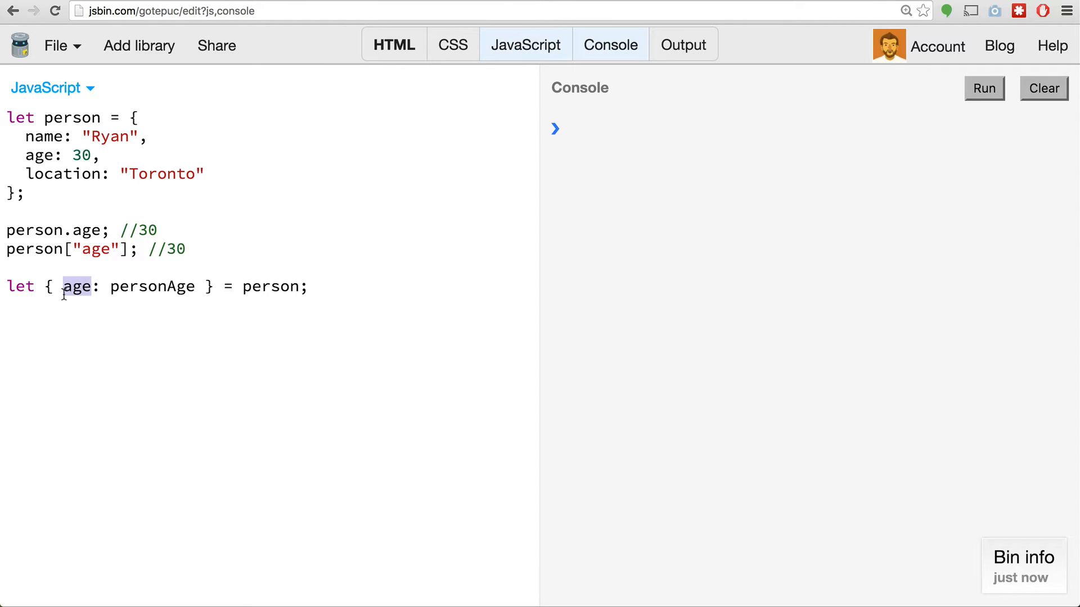
pyautogui.doubleClick(138, 287)
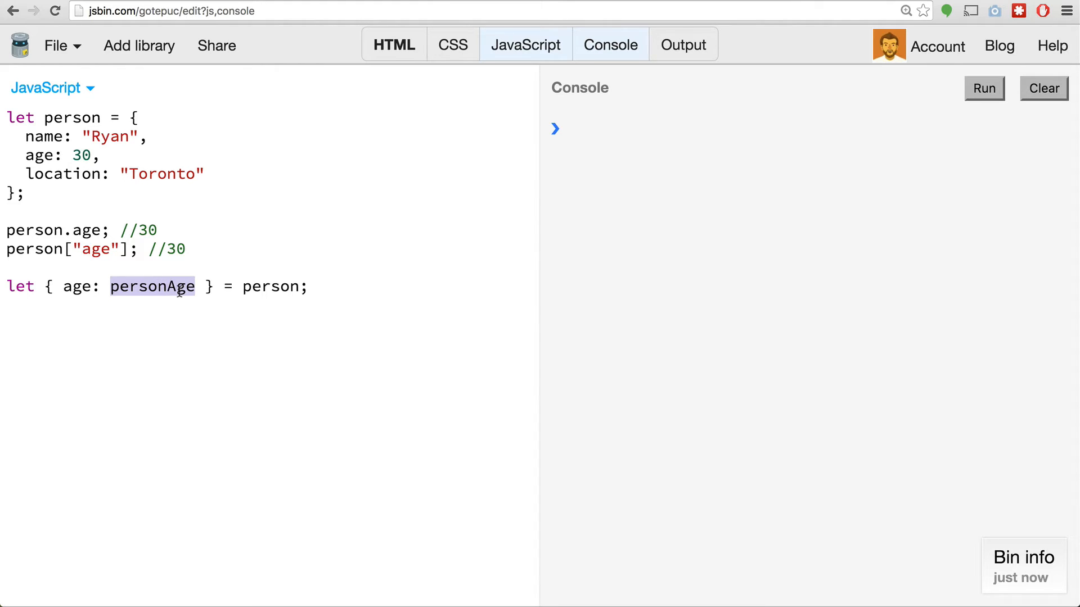
# Highlight the whole destructuring line, then deselect it.
pyautogui.click(304, 287)
pyautogui.moveTo(343, 285); pyautogui.dragTo(242, 288)
pyautogui.hotkey('shift', 'Home')
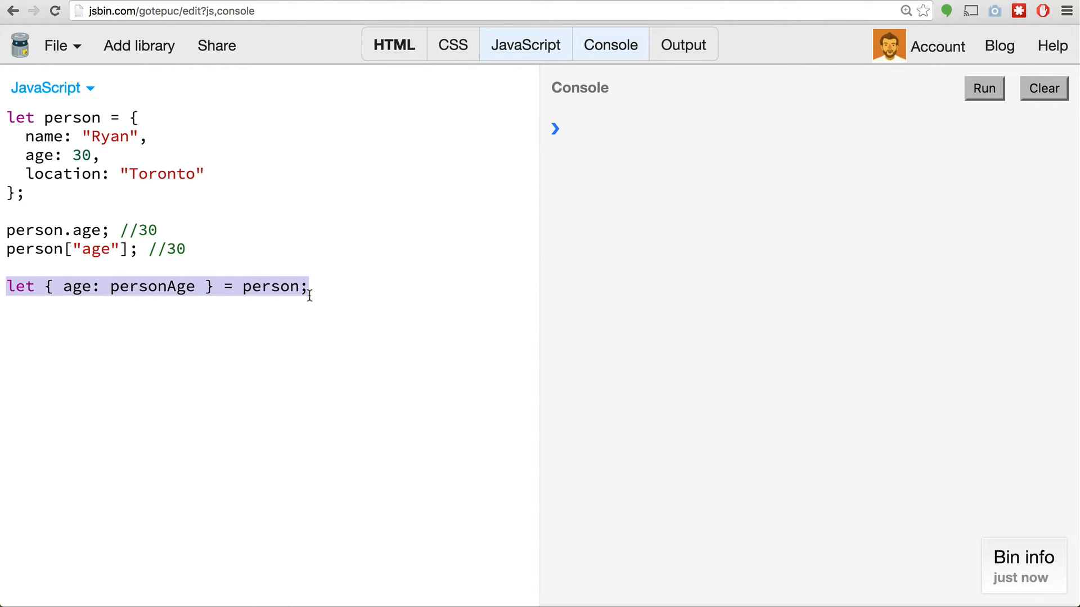
pyautogui.click(306, 288)
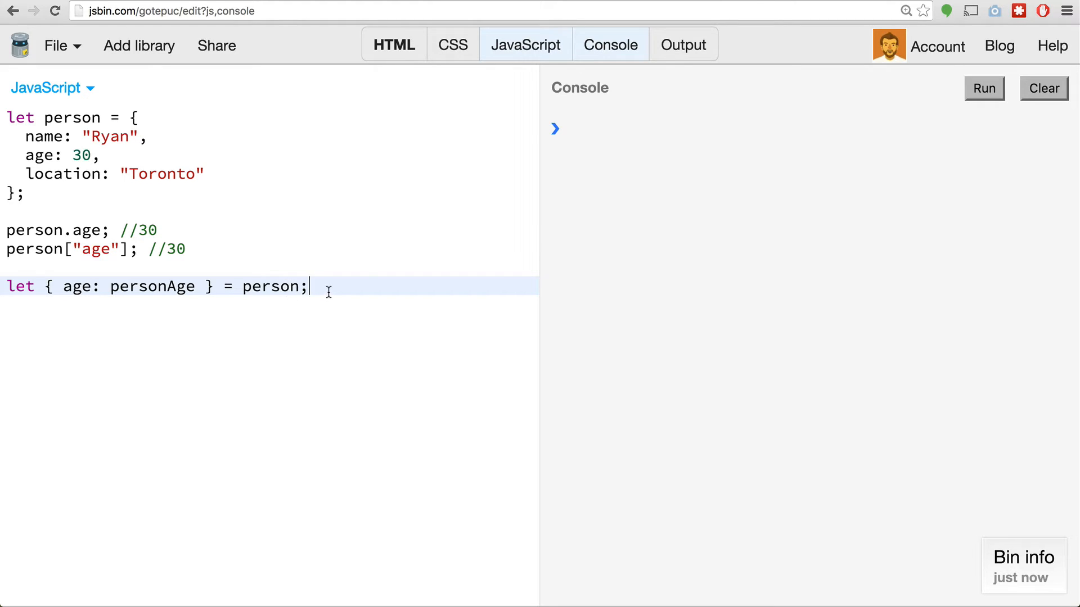
# Add console.log(personAge); below the destructuring statement.
pyautogui.press('Return')
pyautogui.press('Return')
pyautogui.write('conwol')
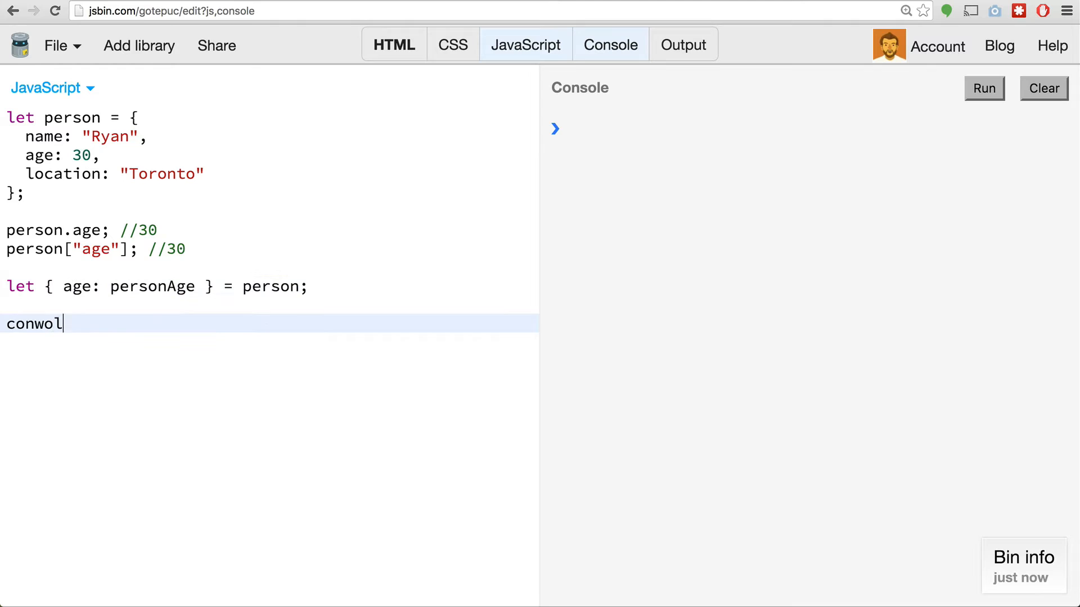
pyautogui.press('BackSpace')
pyautogui.press('BackSpace')
pyautogui.press('BackSpace')
pyautogui.write('a')
pyautogui.press('BackSpace')
pyautogui.write('sol')
pyautogui.write('e.log(person')
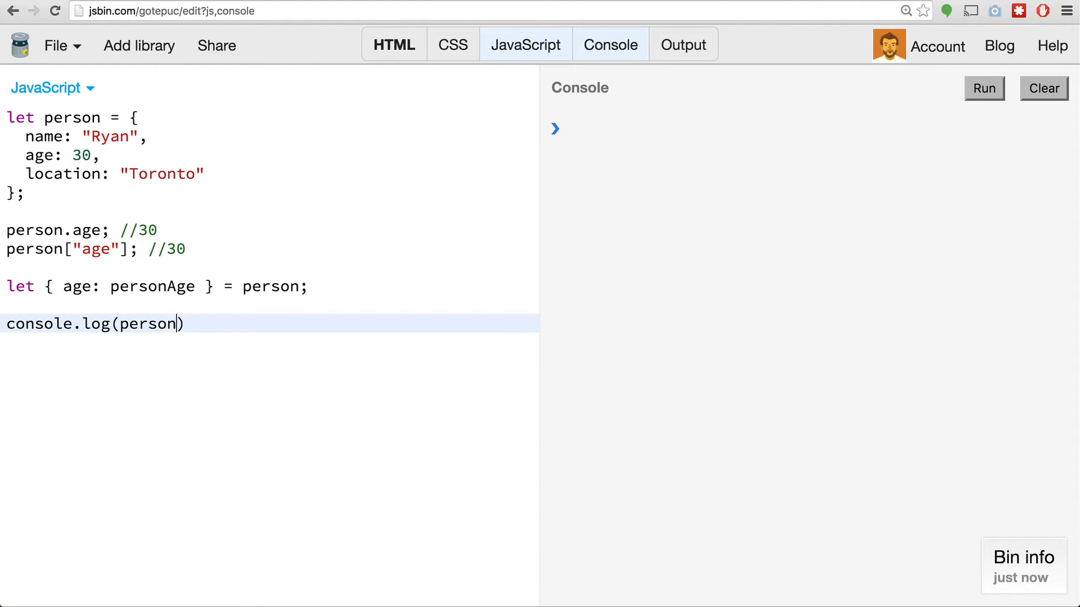
pyautogui.write('ag')
pyautogui.press('BackSpace')
pyautogui.press('BackSpace')
pyautogui.write('Age);')
pyautogui.click(329, 263)
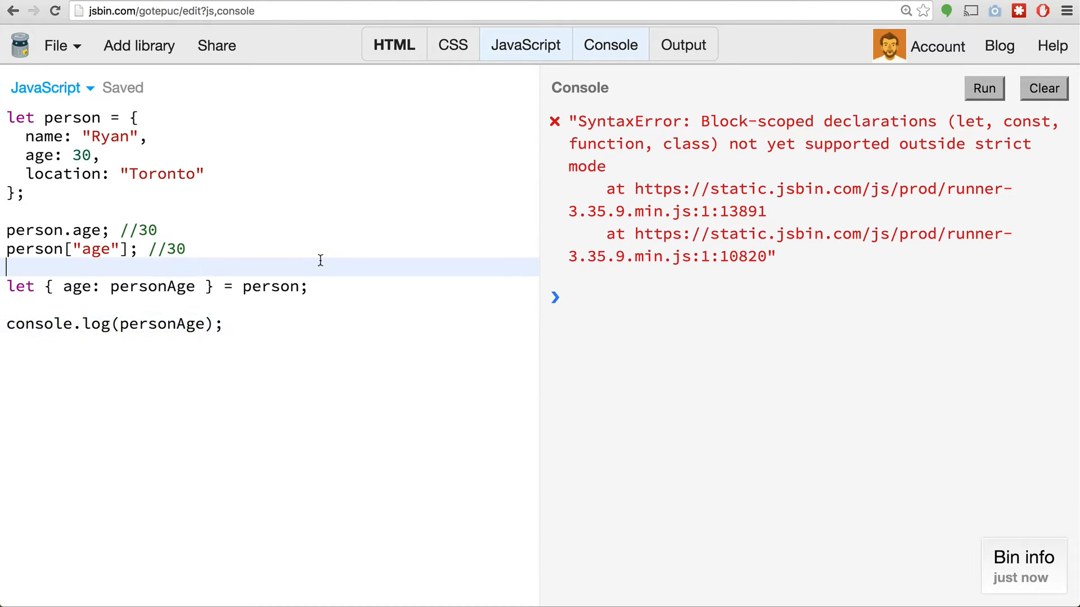
pyautogui.click(228, 306)
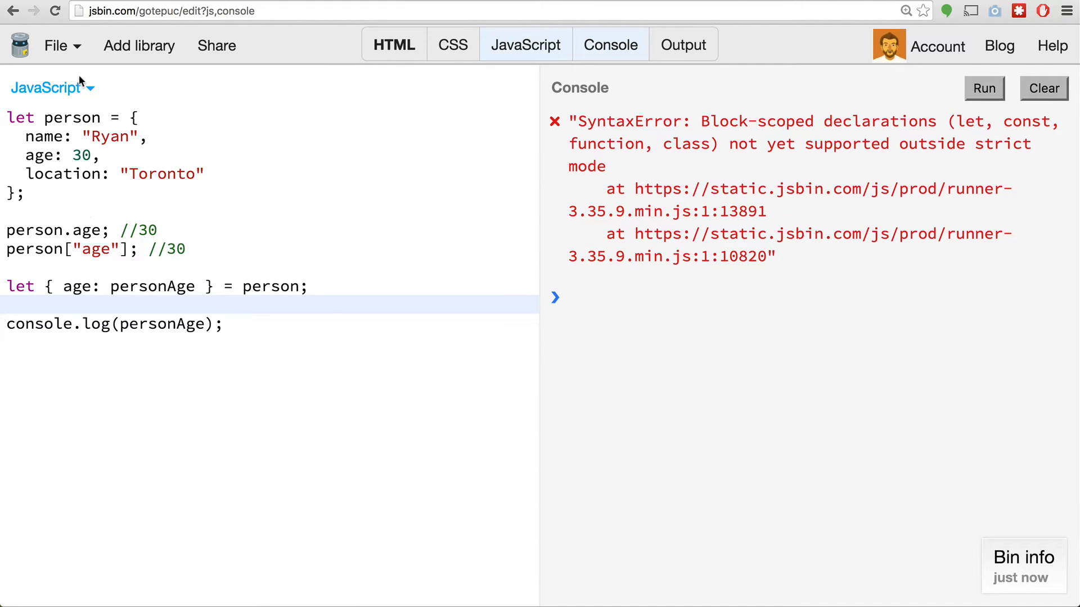
# Switch the JavaScript panel to ES6 / Babel, clear the console and run so it prints 30.
pyautogui.click(89, 88)
pyautogui.click(89, 167)
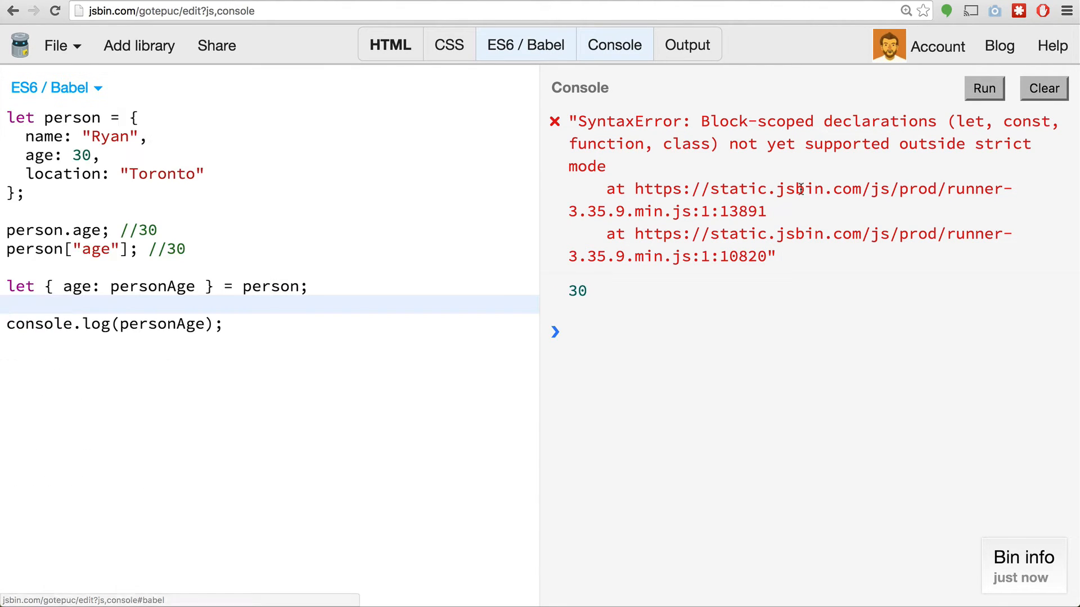
pyautogui.click(73, 91)
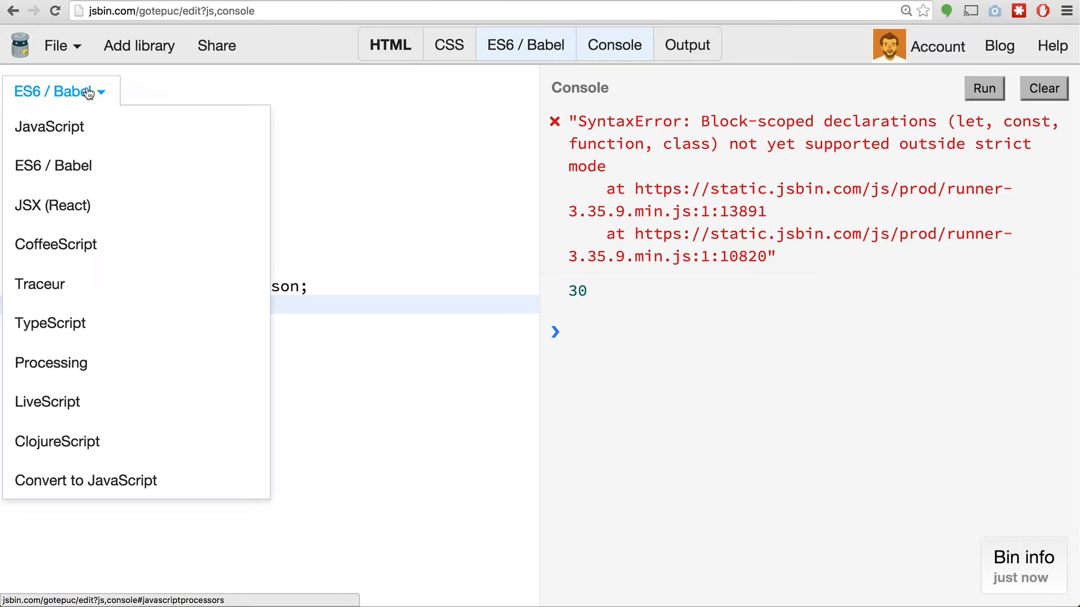
pyautogui.click(90, 162)
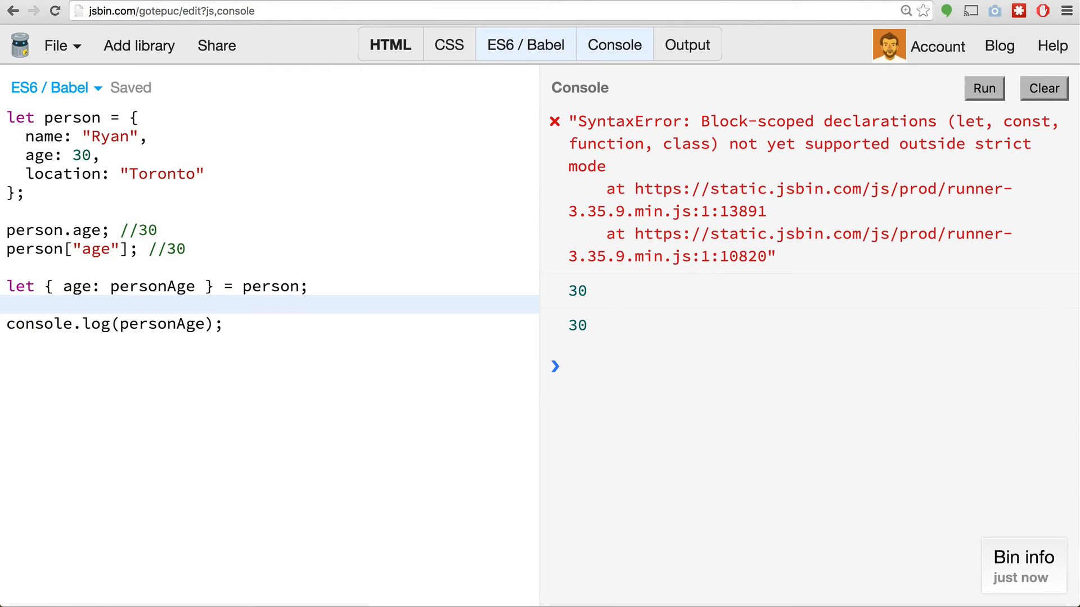
pyautogui.click(1043, 89)
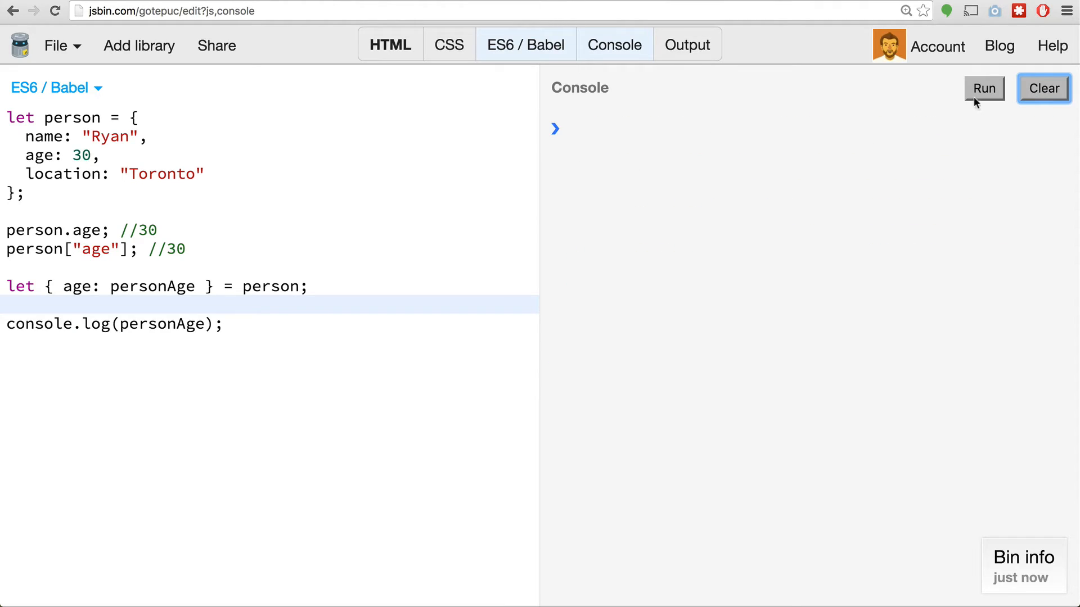
pyautogui.click(989, 92)
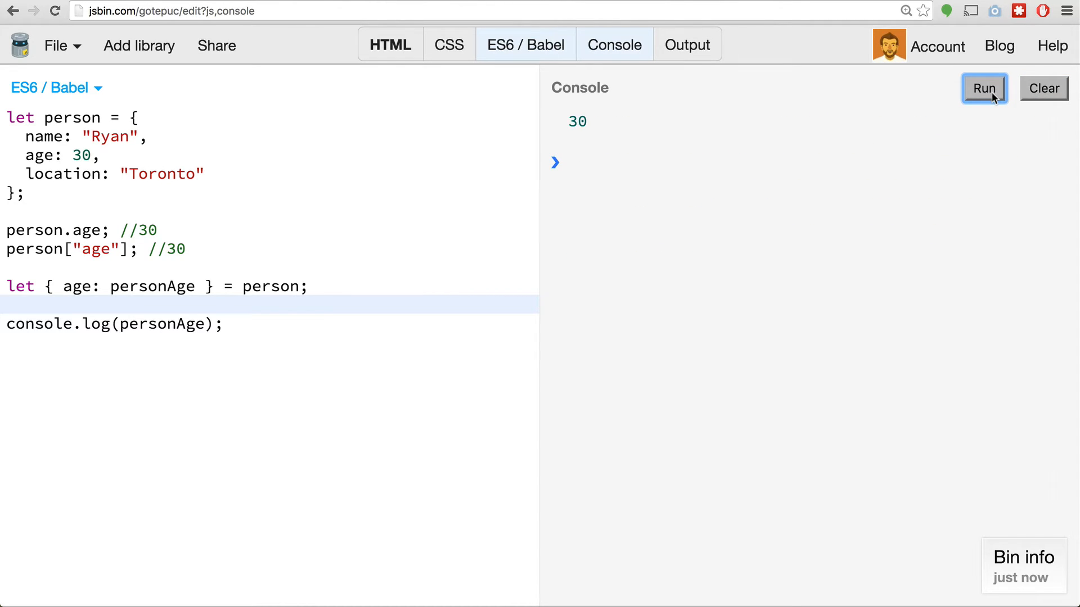
# Point out personAge in the log, the 30 in the console and the age property.
pyautogui.click(240, 352)
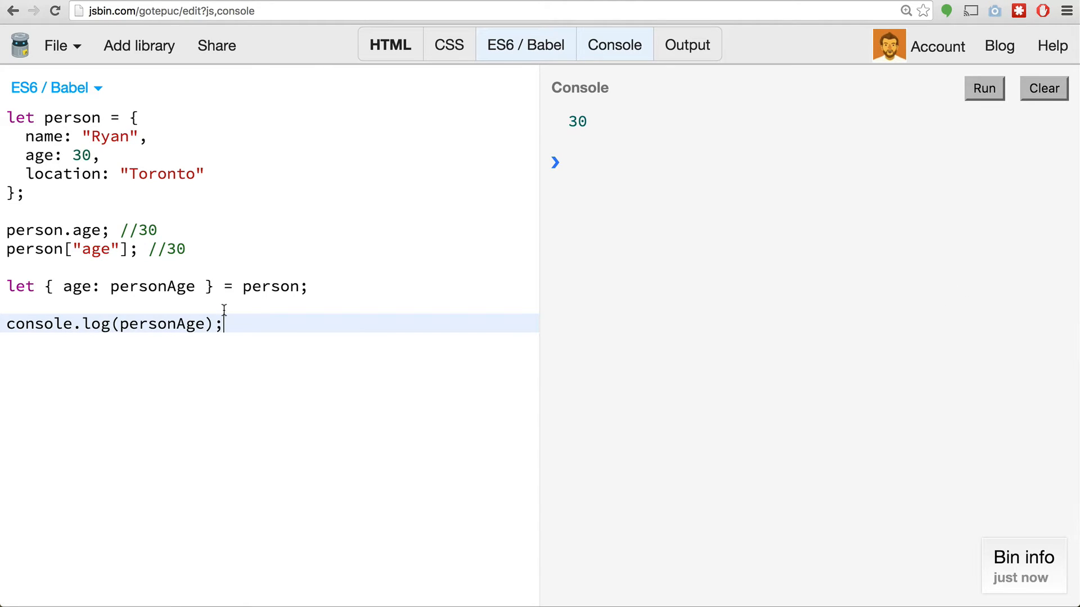
pyautogui.doubleClick(165, 326)
pyautogui.doubleClick(558, 128)
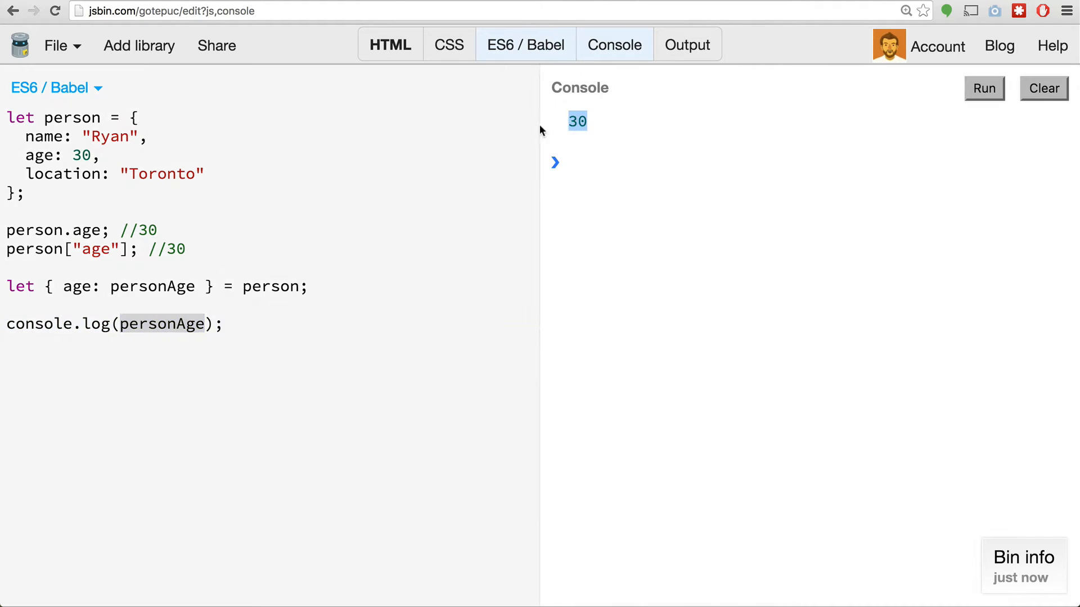
pyautogui.doubleClick(77, 287)
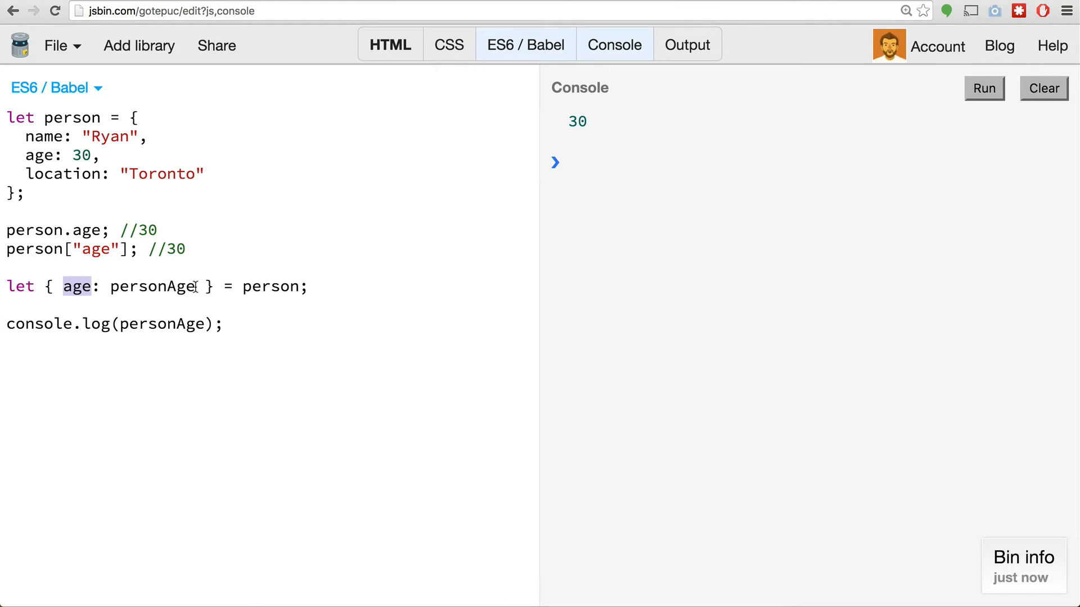
pyautogui.click(202, 288)
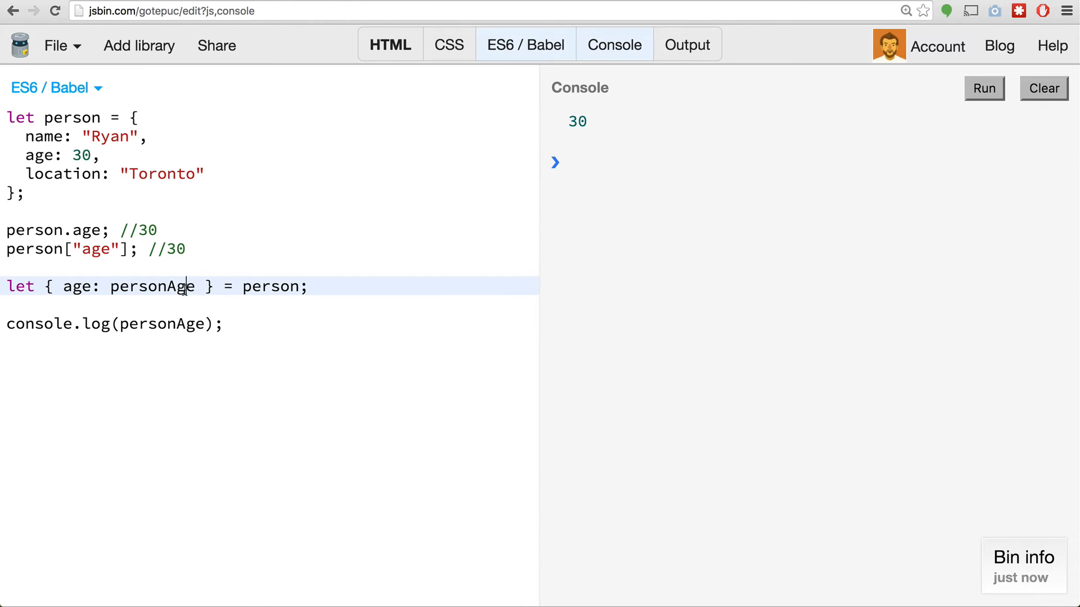
# Remove ': personAge' so the pattern reads { age }, pointing out age in the pattern and object.
pyautogui.doubleClick(183, 288)
pyautogui.press('BackSpace')
pyautogui.press('BackSpace')
pyautogui.press('BackSpace')
pyautogui.press('Right')
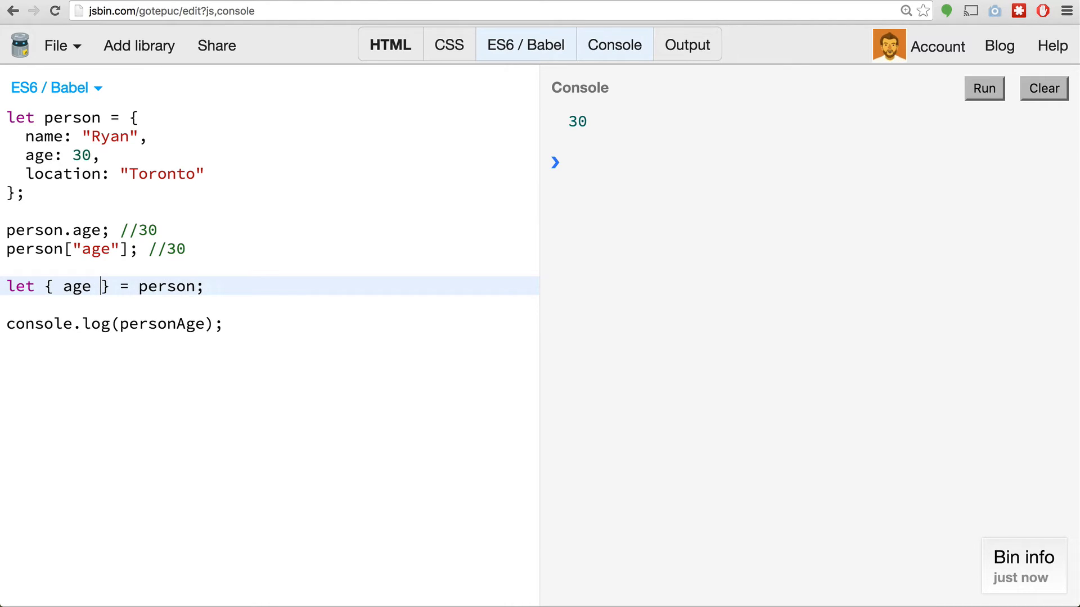
pyautogui.doubleClick(82, 290)
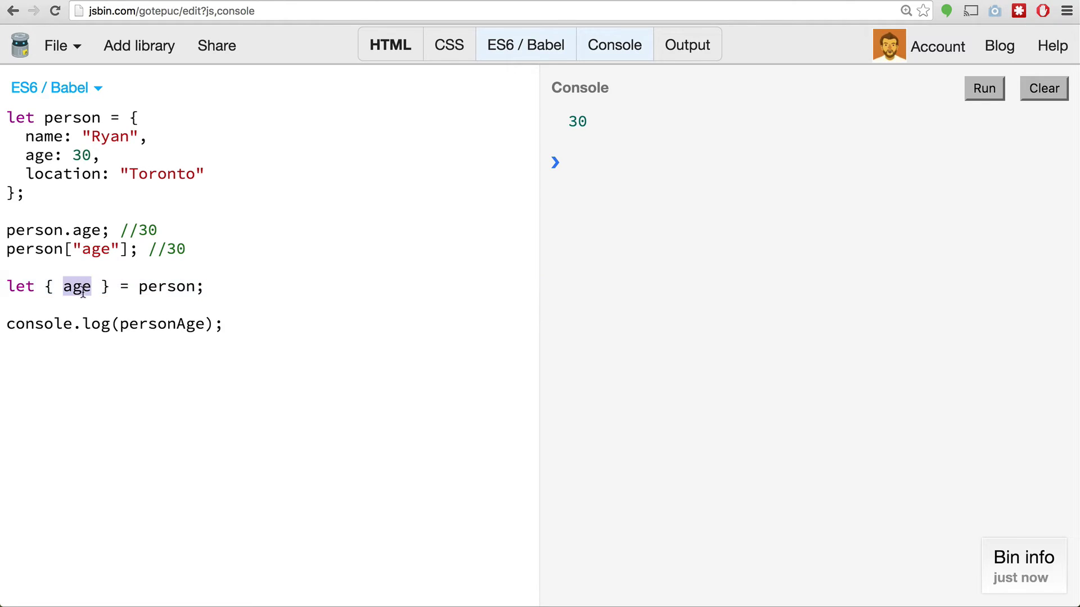
pyautogui.doubleClick(40, 154)
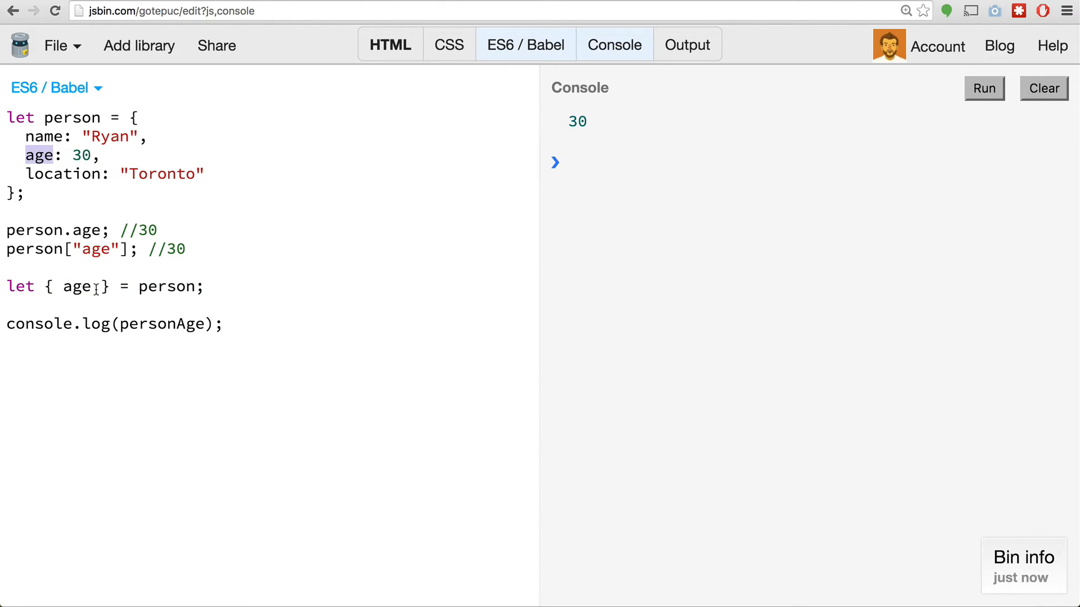
pyautogui.doubleClick(77, 287)
# Change the log to console.log(age), clear the console and retype ': personAge' after age.
pyautogui.moveTo(207, 324); pyautogui.dragTo(121, 325)
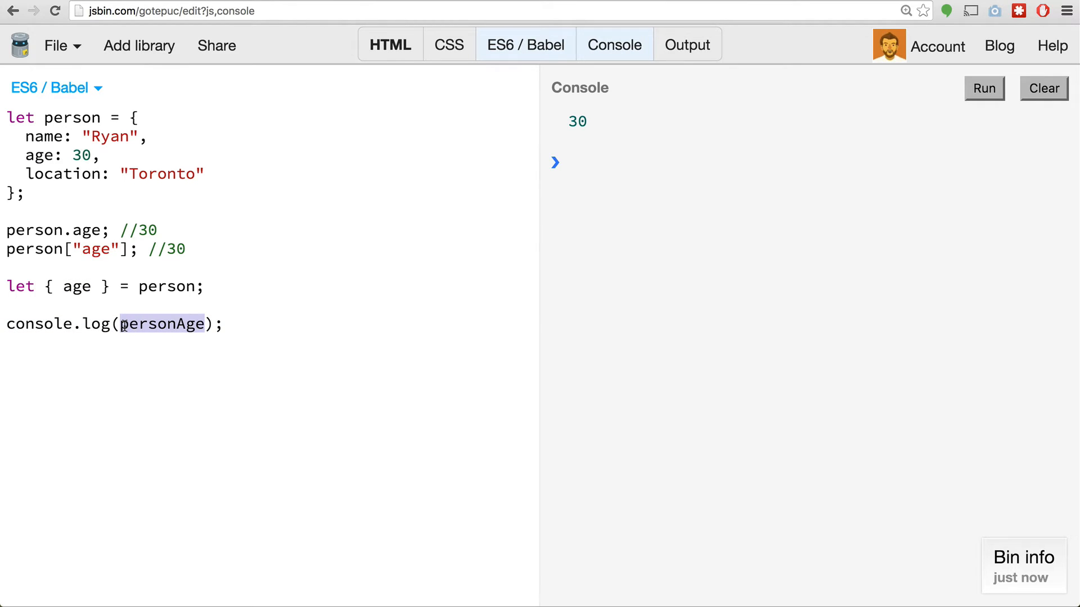
pyautogui.write('age')
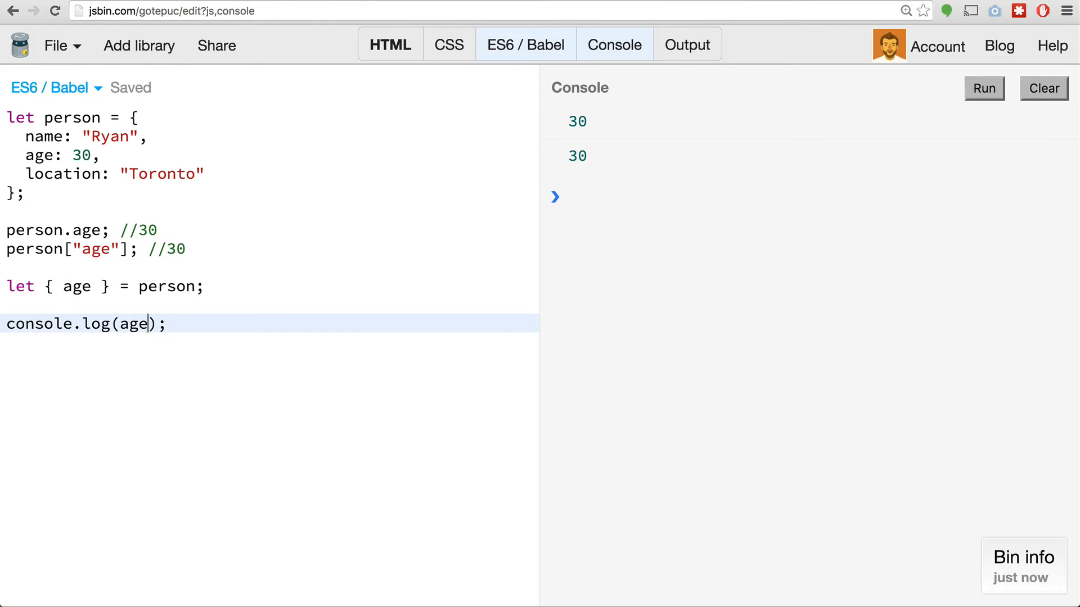
pyautogui.click(1043, 91)
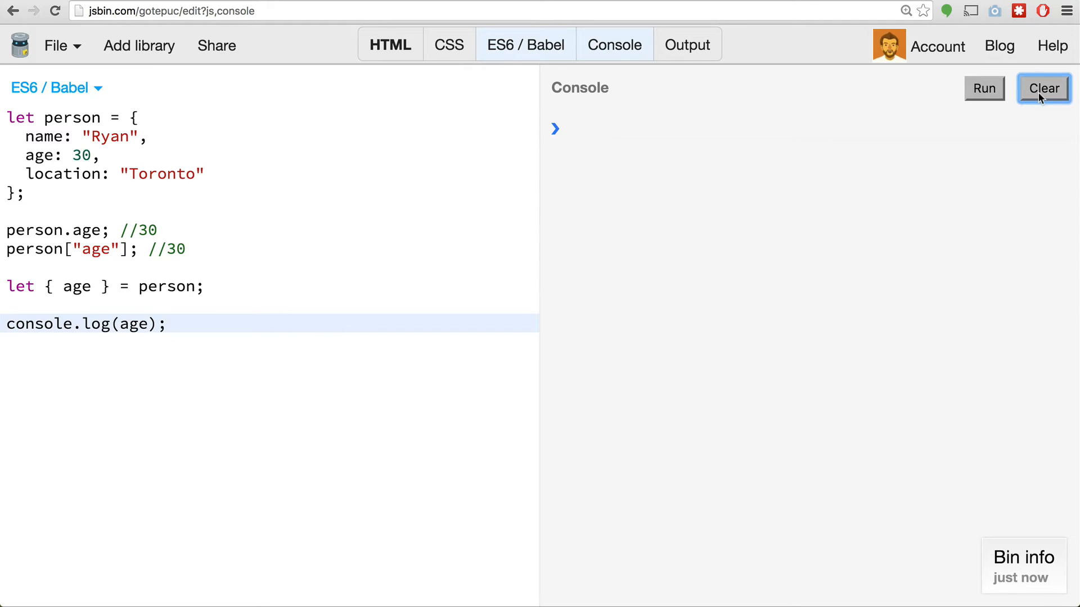
pyautogui.doubleClick(88, 287)
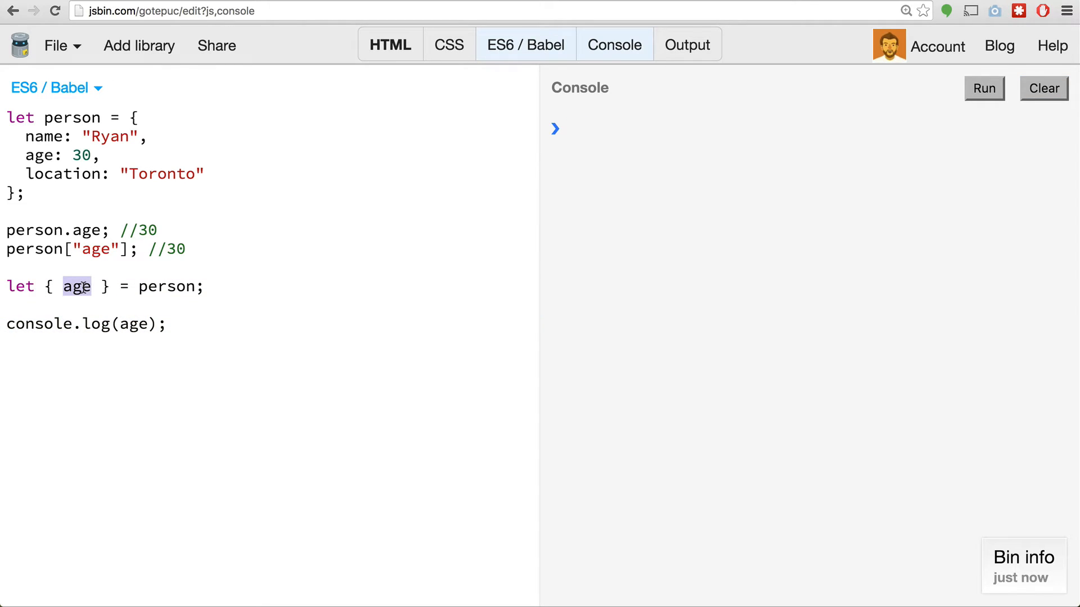
pyautogui.click(91, 288)
pyautogui.write(': ')
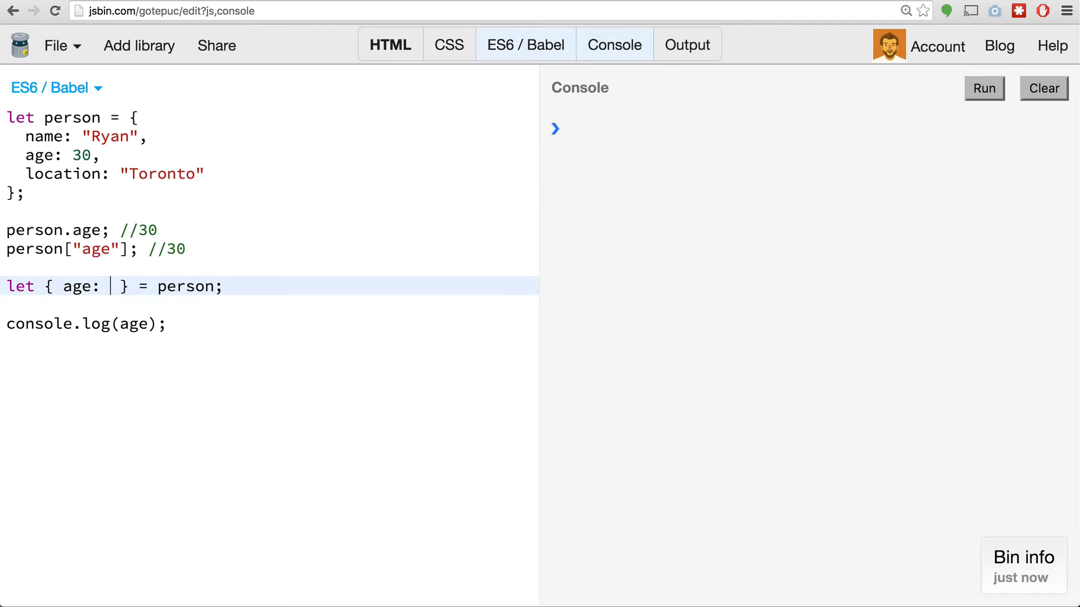
pyautogui.write('personAge')
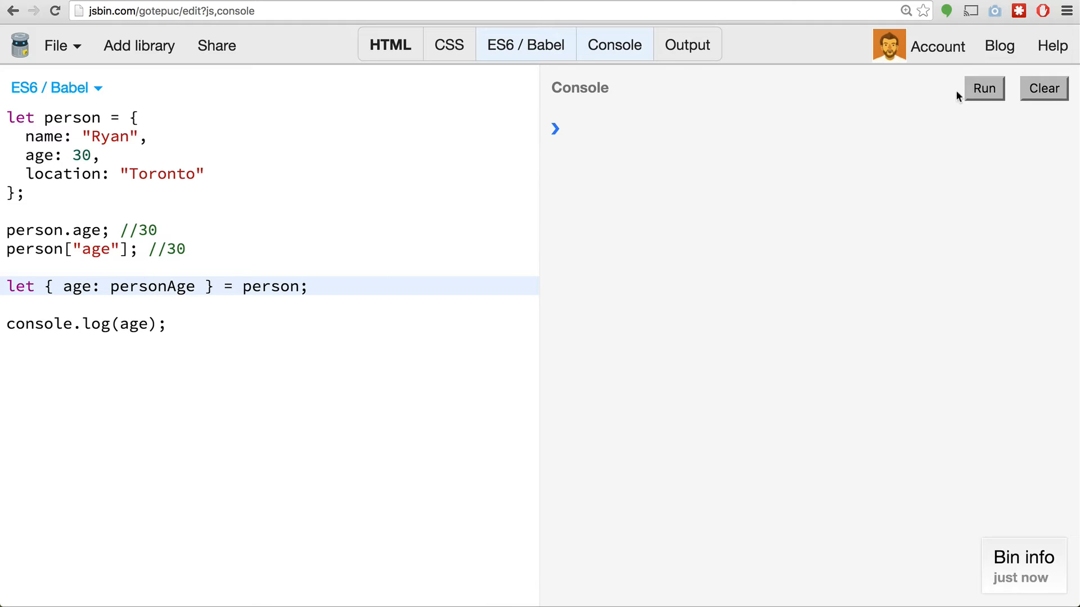
# Clear the console and delete the ': personAge' rename from the pattern.
pyautogui.click(1065, 90)
pyautogui.moveTo(203, 287); pyautogui.dragTo(91, 286)
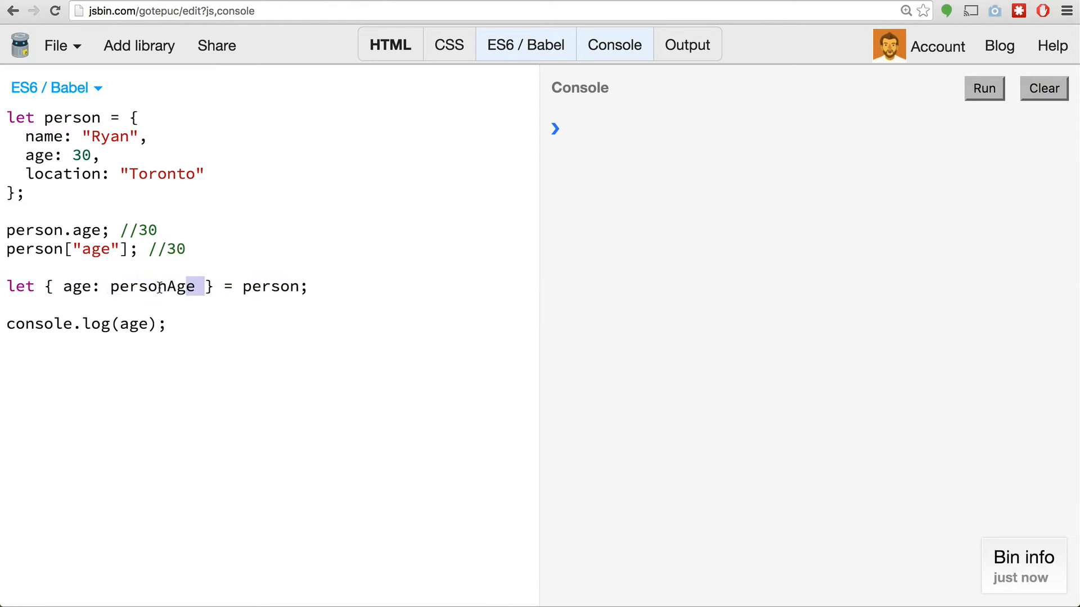
pyautogui.press('Right')
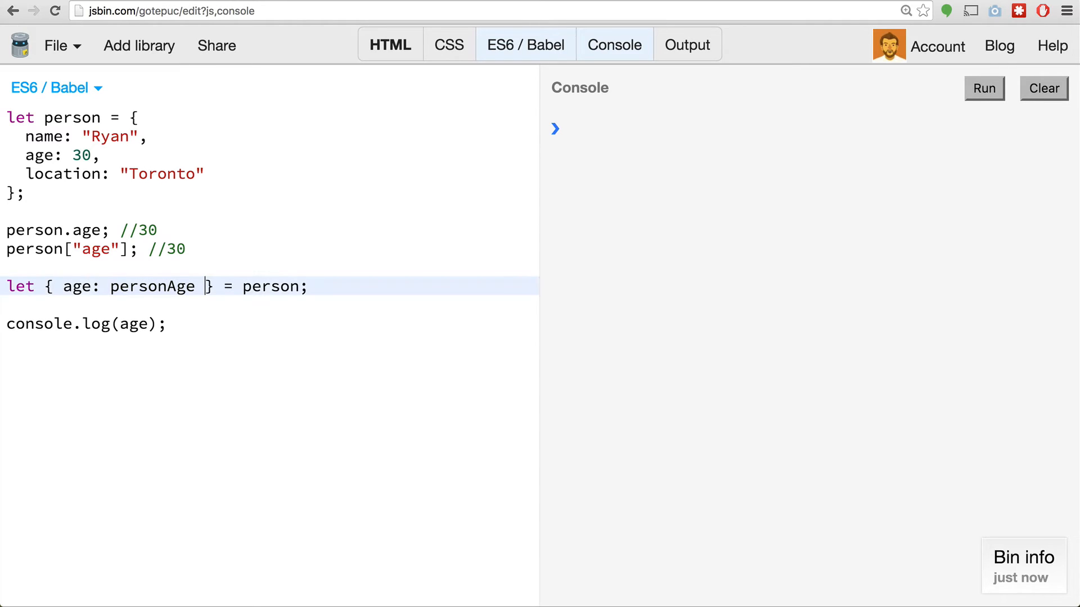
pyautogui.press('BackSpace')
pyautogui.press('BackSpace')
pyautogui.press('BackSpace')
pyautogui.press('BackSpace')
pyautogui.press('BackSpace')
pyautogui.press('BackSpace')
pyautogui.press('BackSpace')
pyautogui.press('BackSpace')
pyautogui.press('BackSpace')
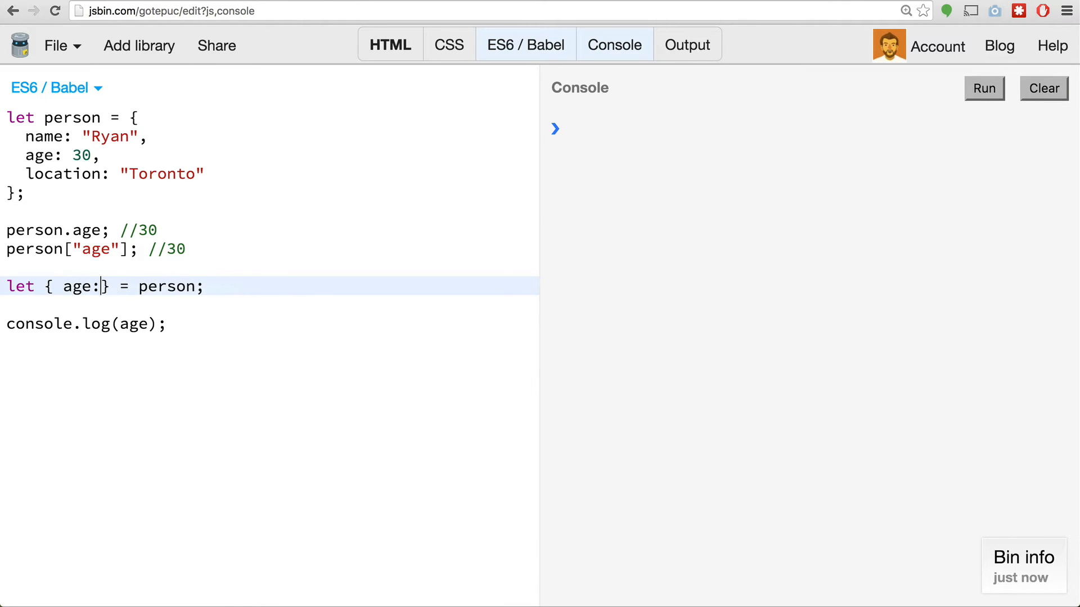
pyautogui.press('BackSpace')
pyautogui.write(',')
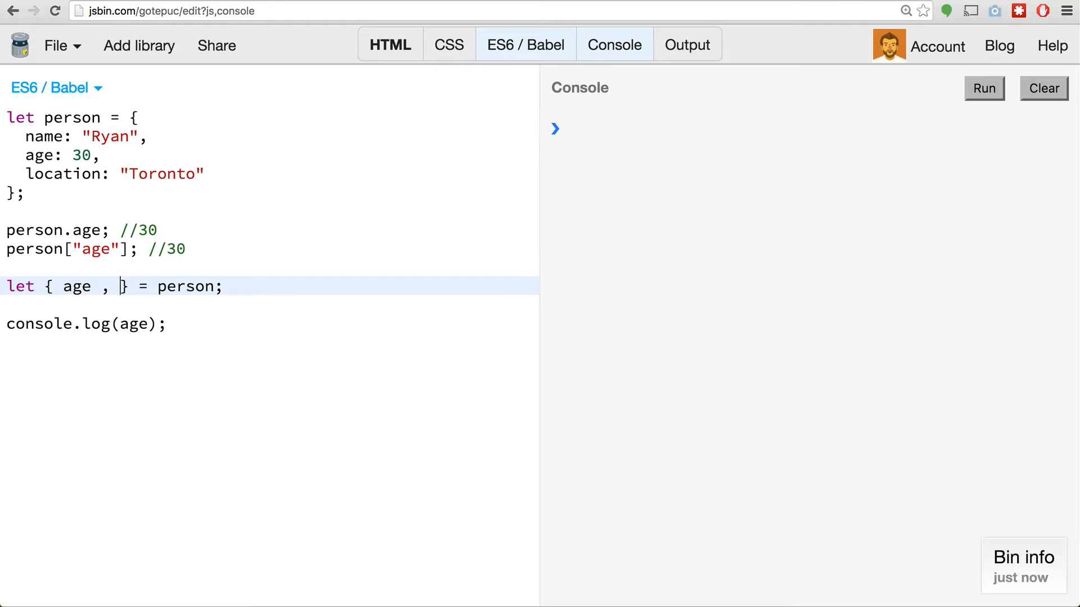
pyautogui.write('lo')
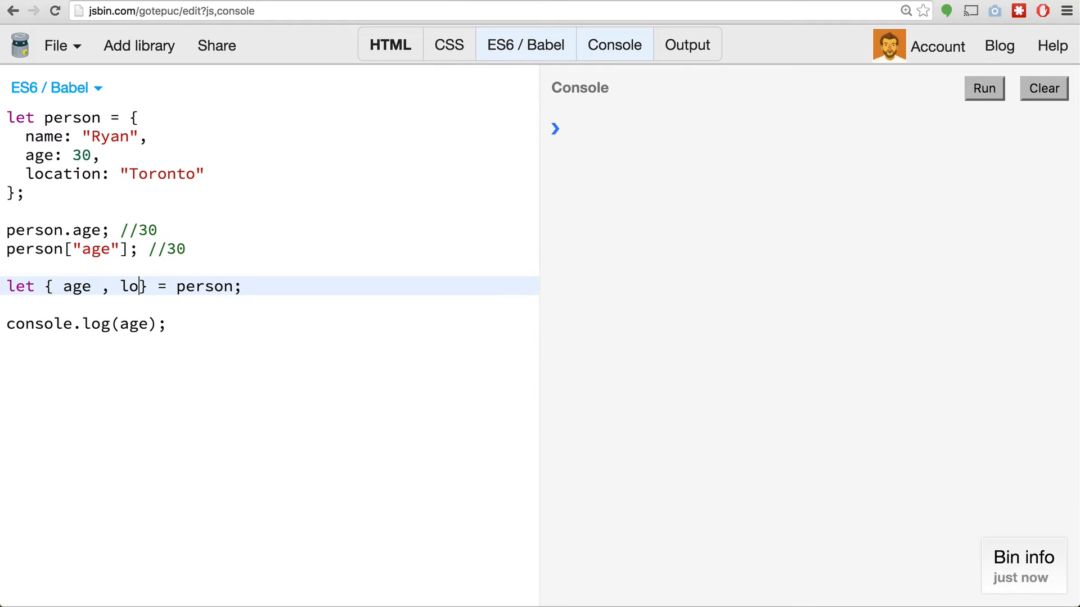
pyautogui.write('cation: ')
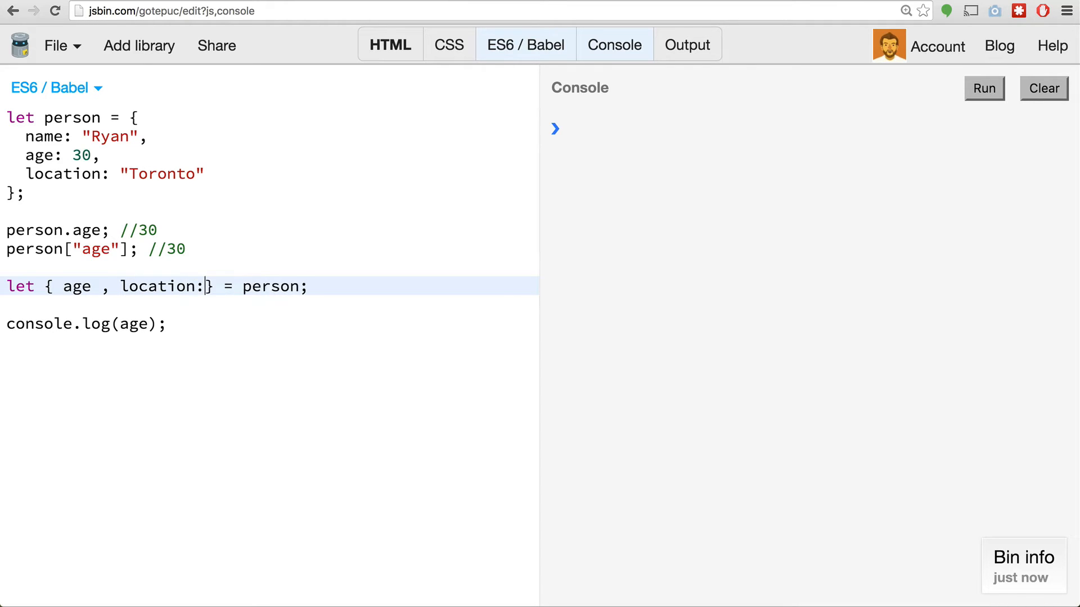
pyautogui.write('current')
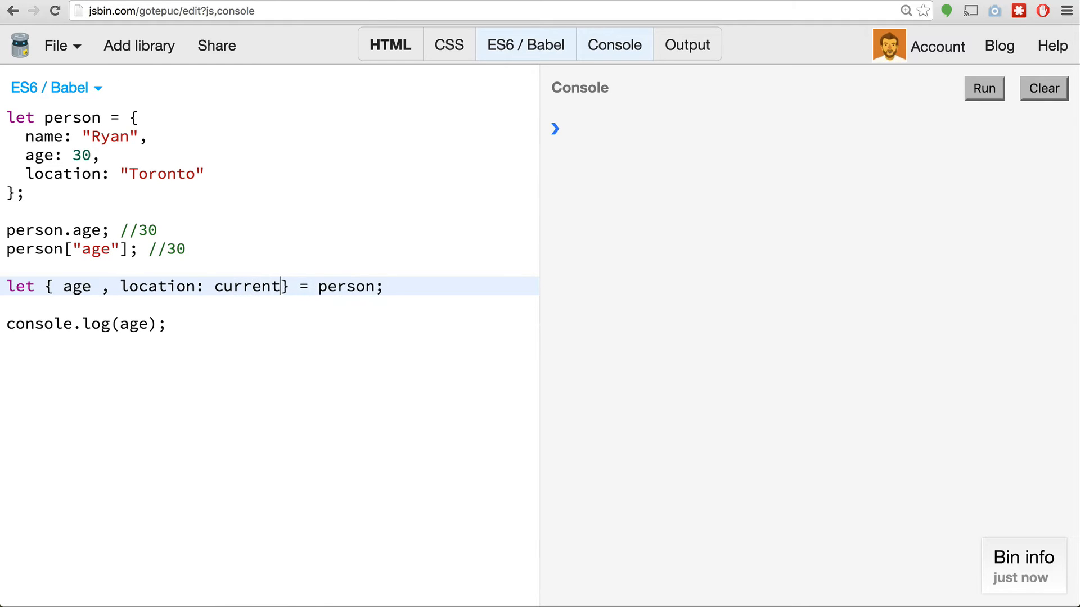
pyautogui.write('Locaio')
# Add location: currentLocation to the pattern, log currentLocation too, and run to print 30 and "Toronto".
pyautogui.press('BackSpace')
pyautogui.press('BackSpace')
pyautogui.write('tion')
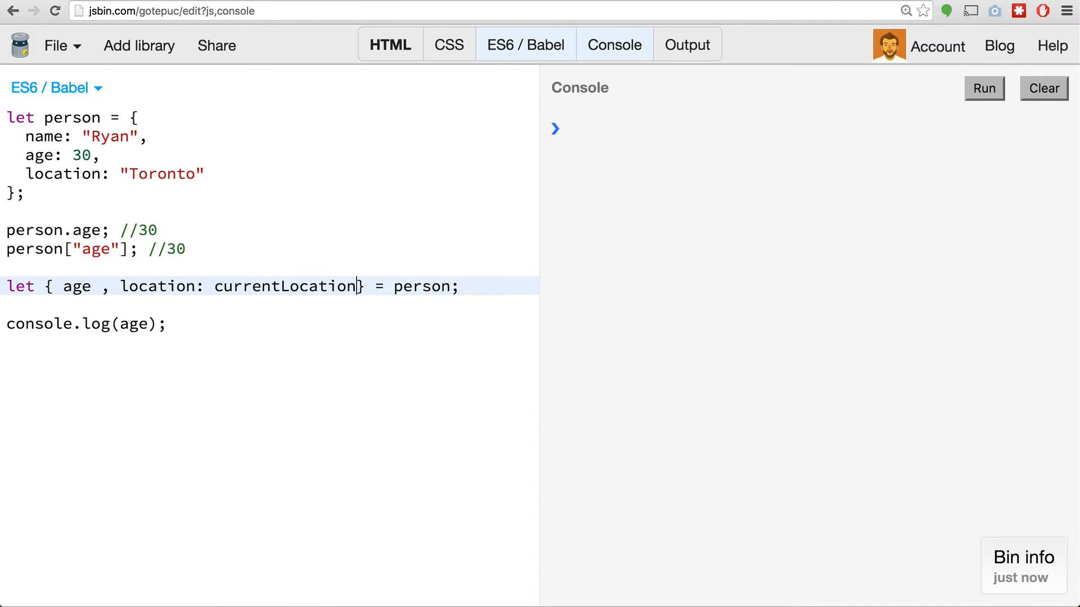
pyautogui.press('Down')
pyautogui.press('Down')
pyautogui.press('Left')
pyautogui.press('Left')
pyautogui.write(', cur')
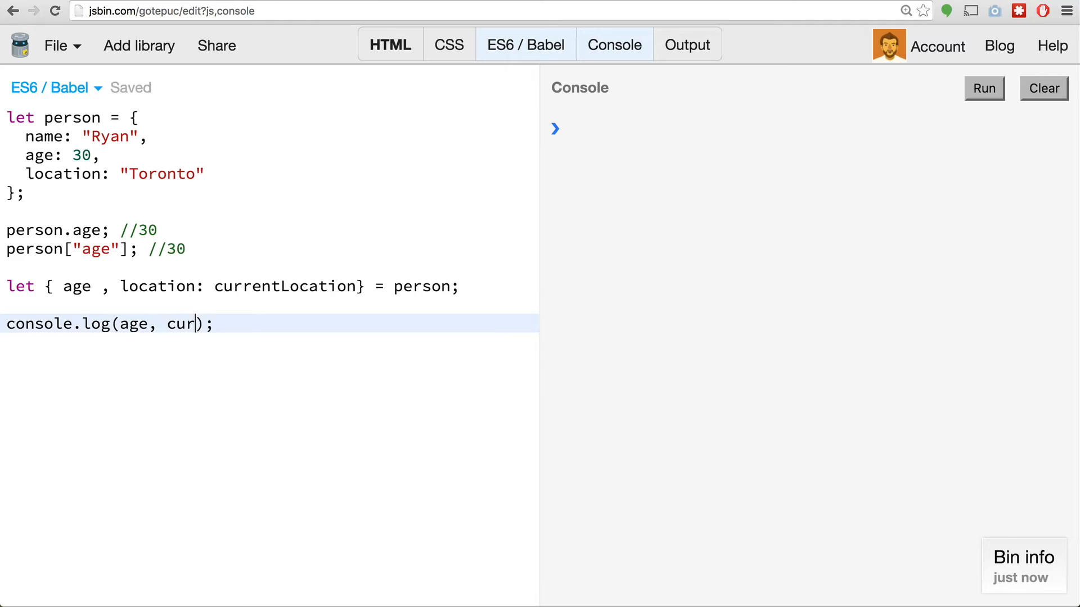
pyautogui.write('rewnt')
pyautogui.press('BackSpace')
pyautogui.press('BackSpace')
pyautogui.press('BackSpace')
pyautogui.write('ntLoc')
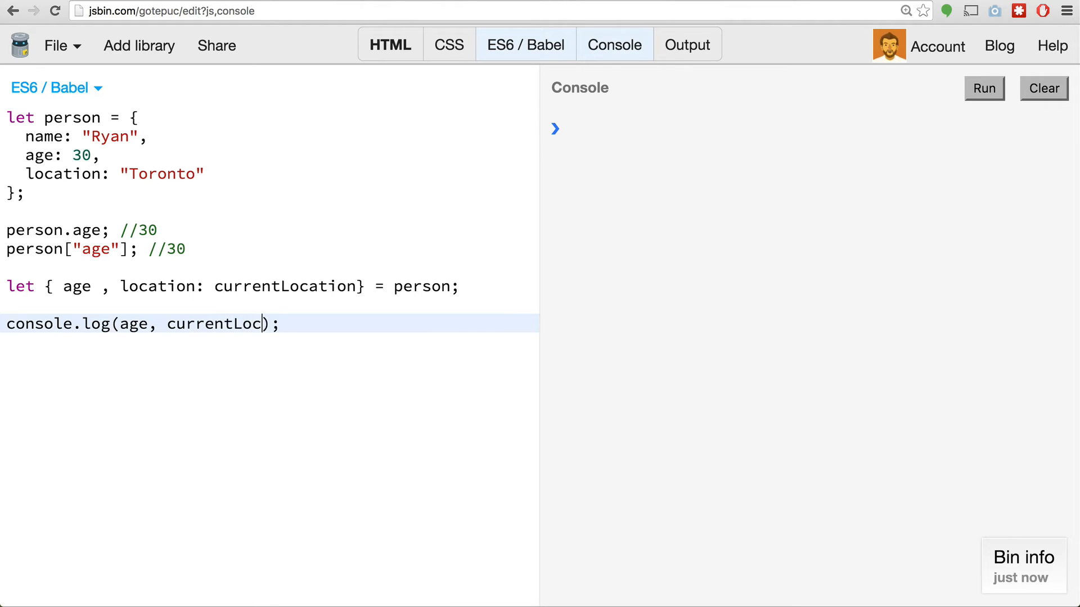
pyautogui.write('ation')
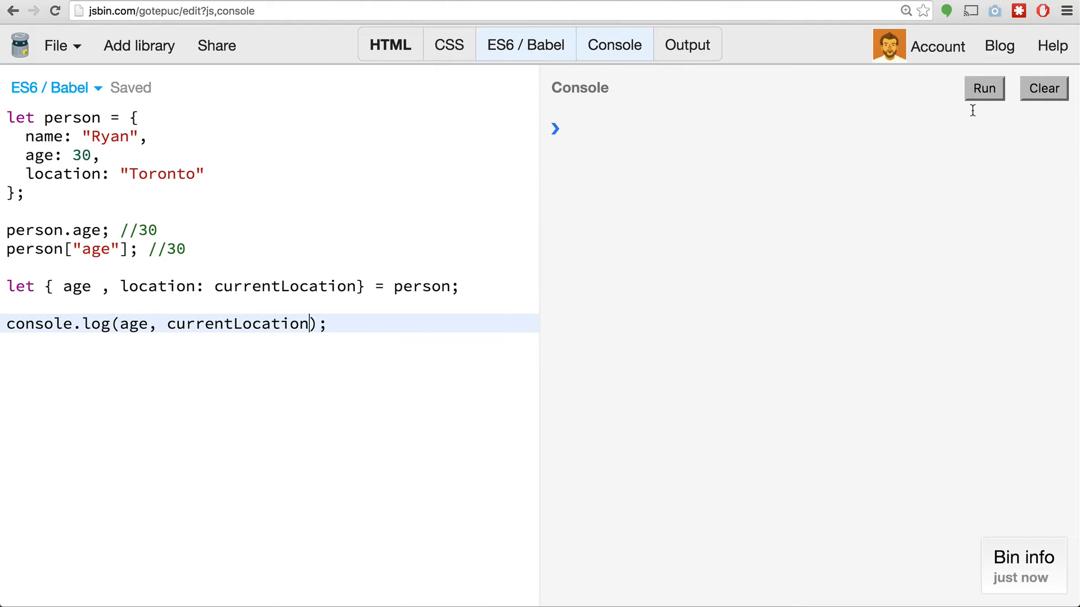
pyautogui.click(986, 90)
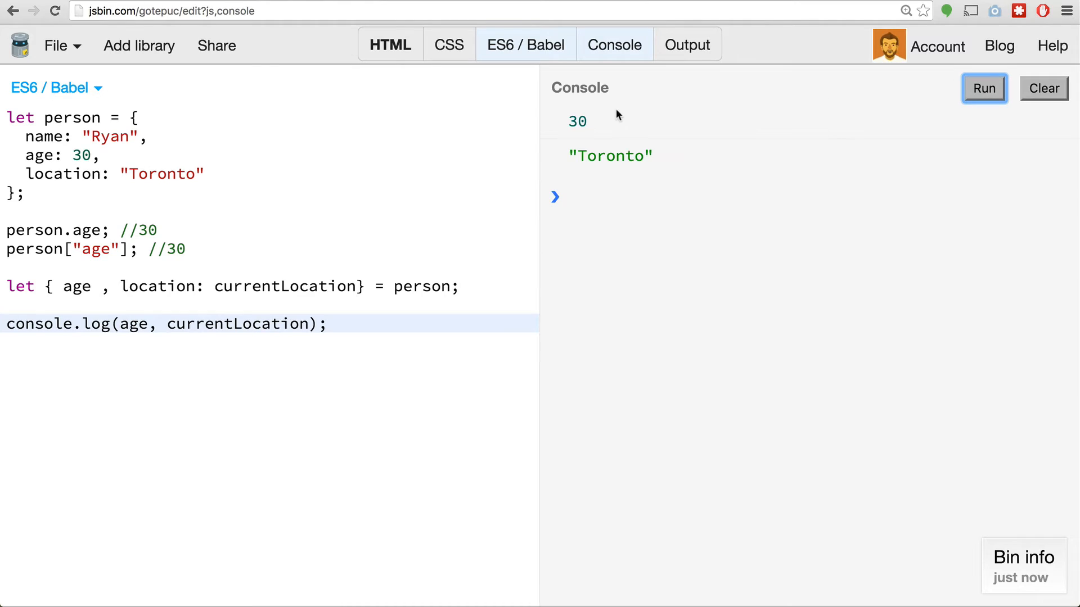
pyautogui.click(588, 121)
pyautogui.tripleClick(640, 158)
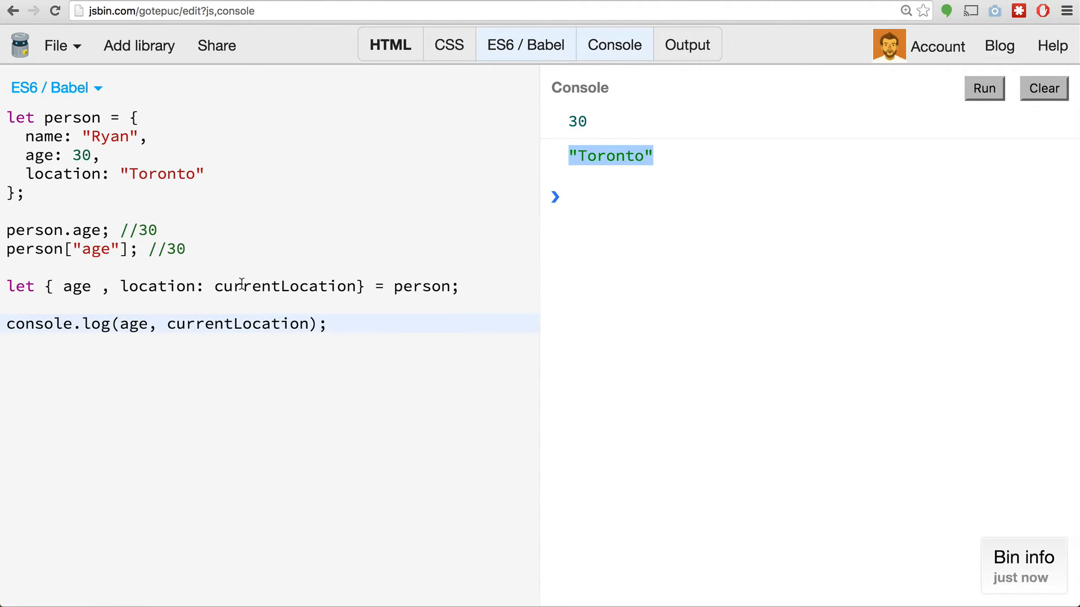
pyautogui.click(175, 287)
pyautogui.click(119, 287)
pyautogui.moveTo(109, 287); pyautogui.dragTo(232, 286)
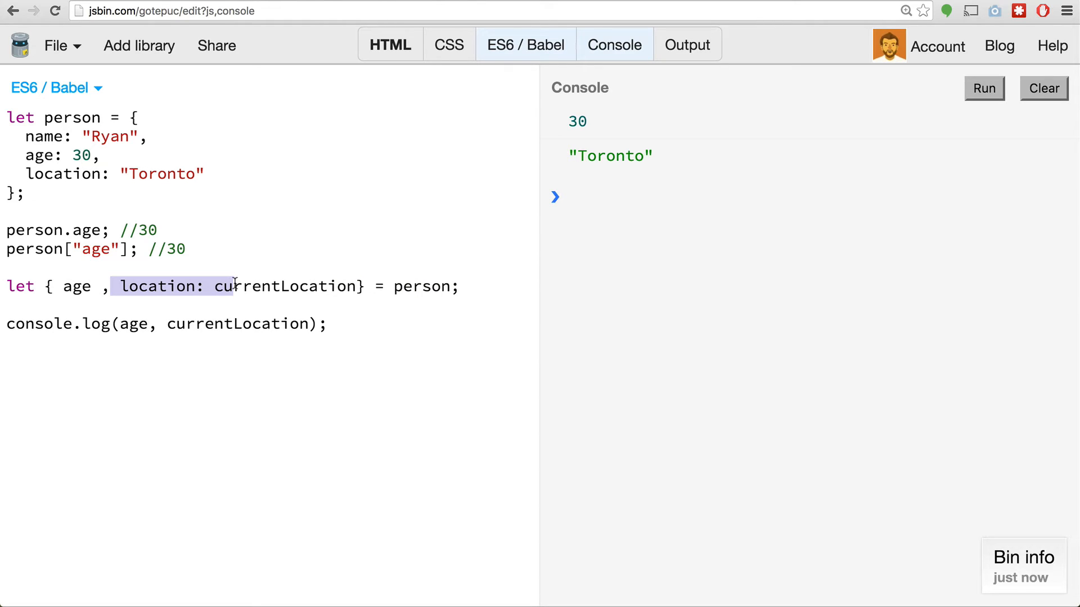
pyautogui.click(170, 287)
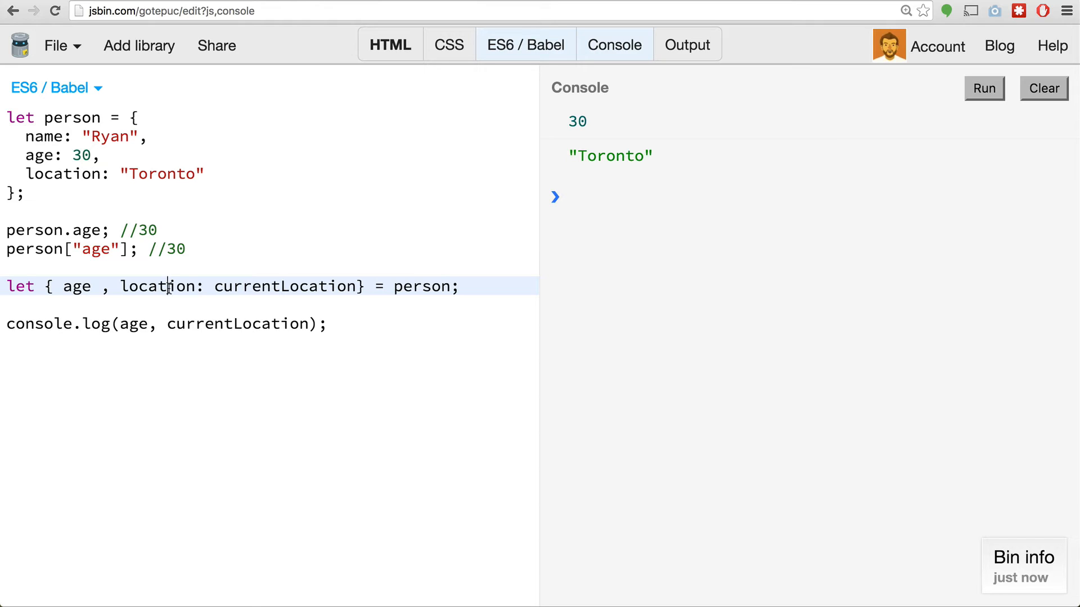
pyautogui.doubleClick(301, 287)
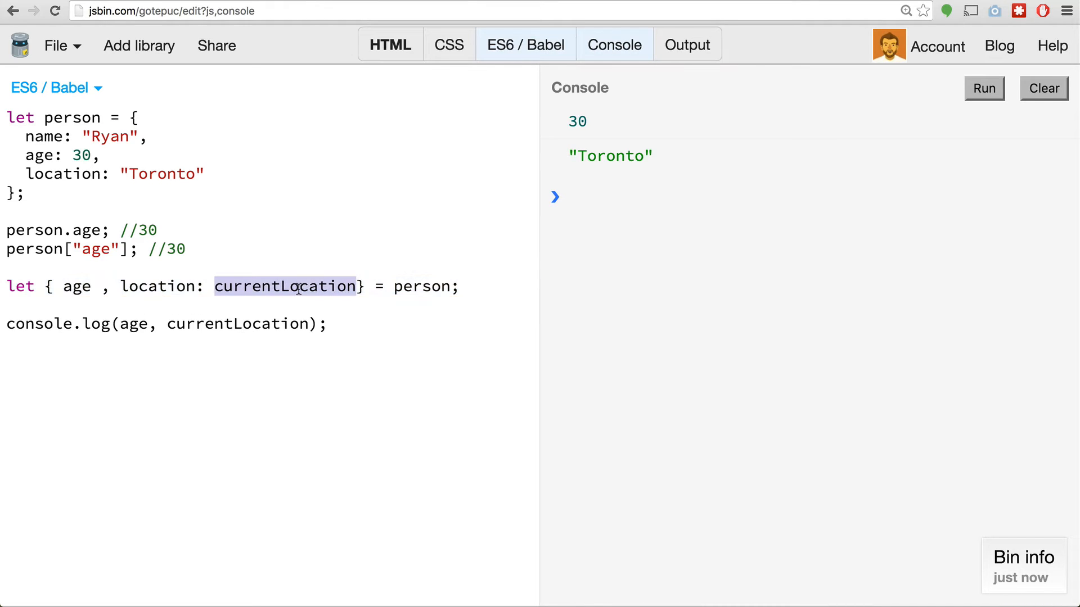
pyautogui.doubleClick(153, 286)
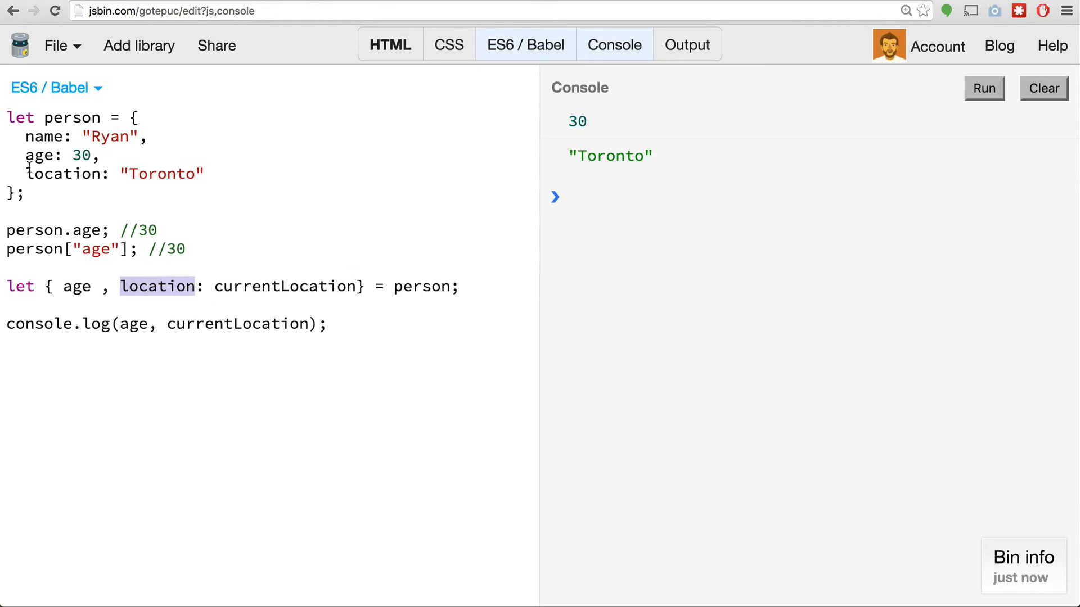
pyautogui.moveTo(17, 173); pyautogui.dragTo(187, 174)
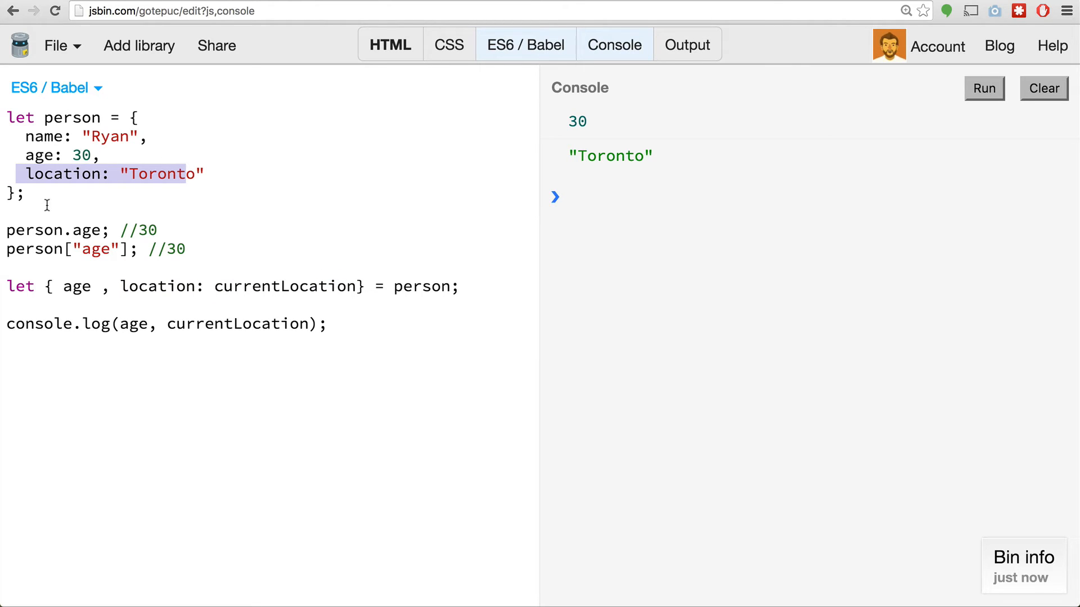
pyautogui.doubleClick(295, 288)
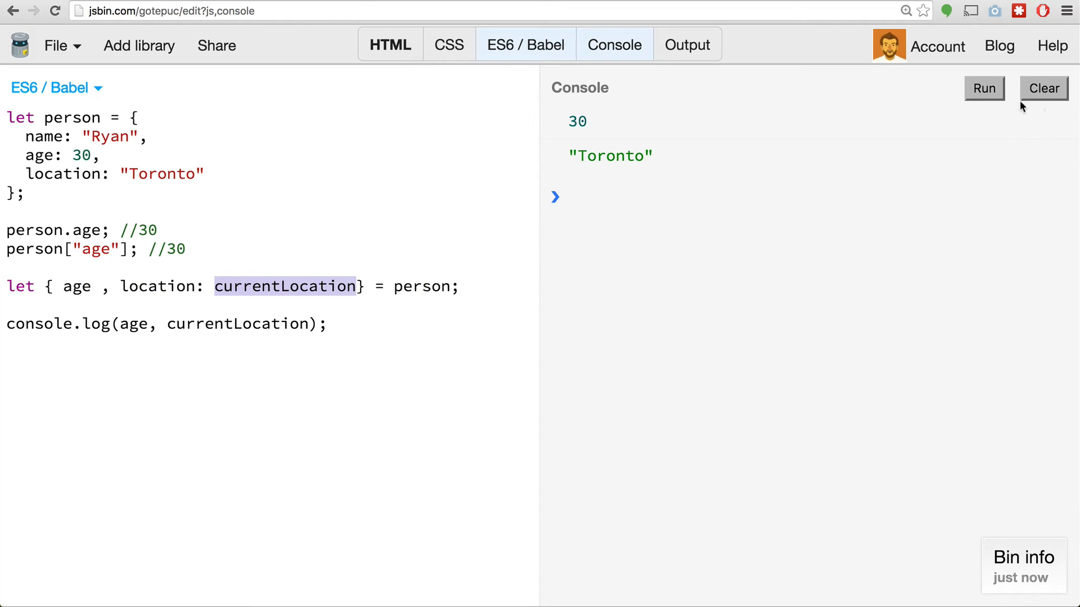
pyautogui.click(304, 301)
pyautogui.moveTo(358, 287); pyautogui.dragTo(56, 289)
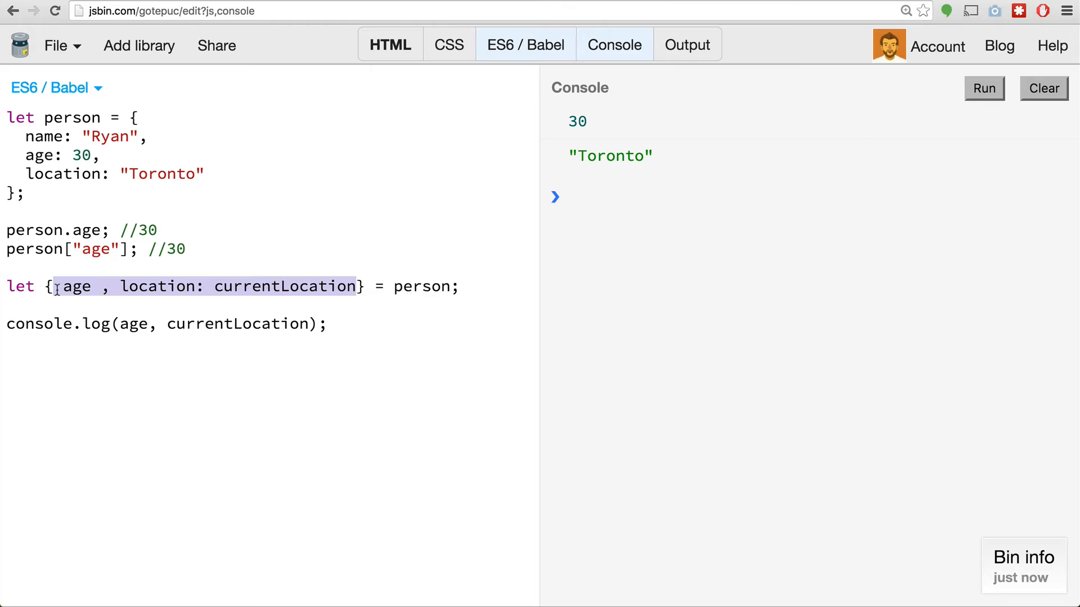
# Empty the braces, delete the property-access lines, undo, and point out the ["age"] bracket access.
pyautogui.press('BackSpace')
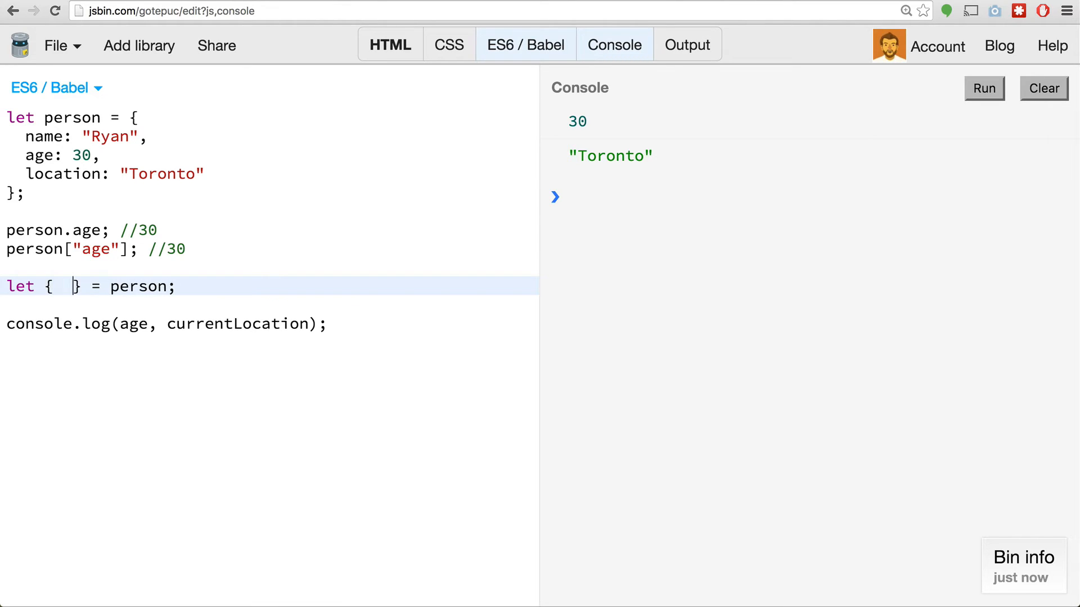
pyautogui.press('Left')
pyautogui.write('[')
pyautogui.press('Up')
pyautogui.press('Up')
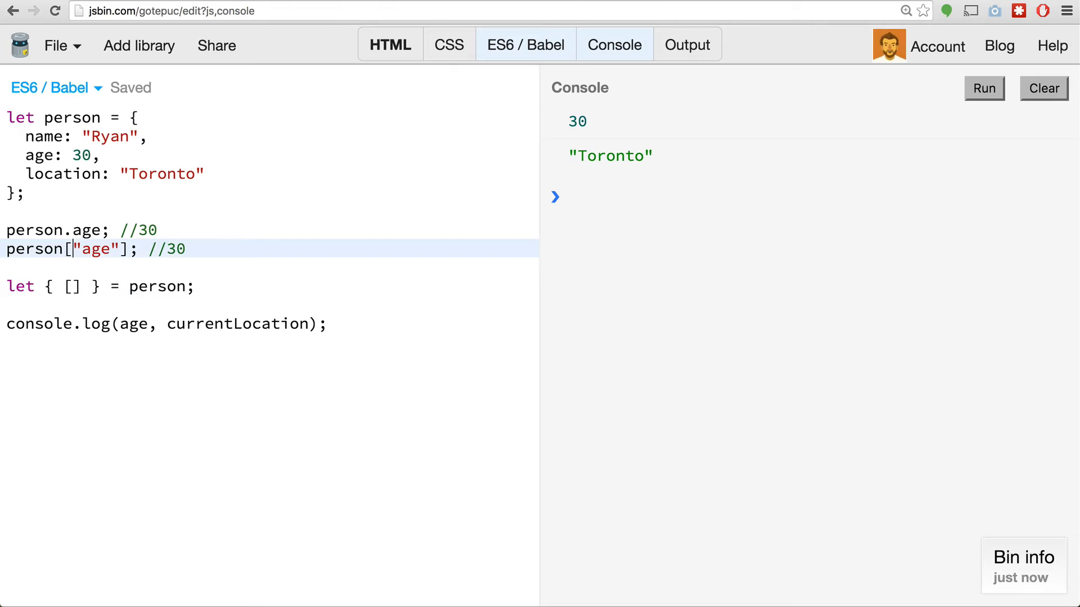
pyautogui.press('End')
pyautogui.press('super+BackSpace')
pyautogui.press('BackSpace')
pyautogui.press('super+BackSpace')
pyautogui.press('Down')
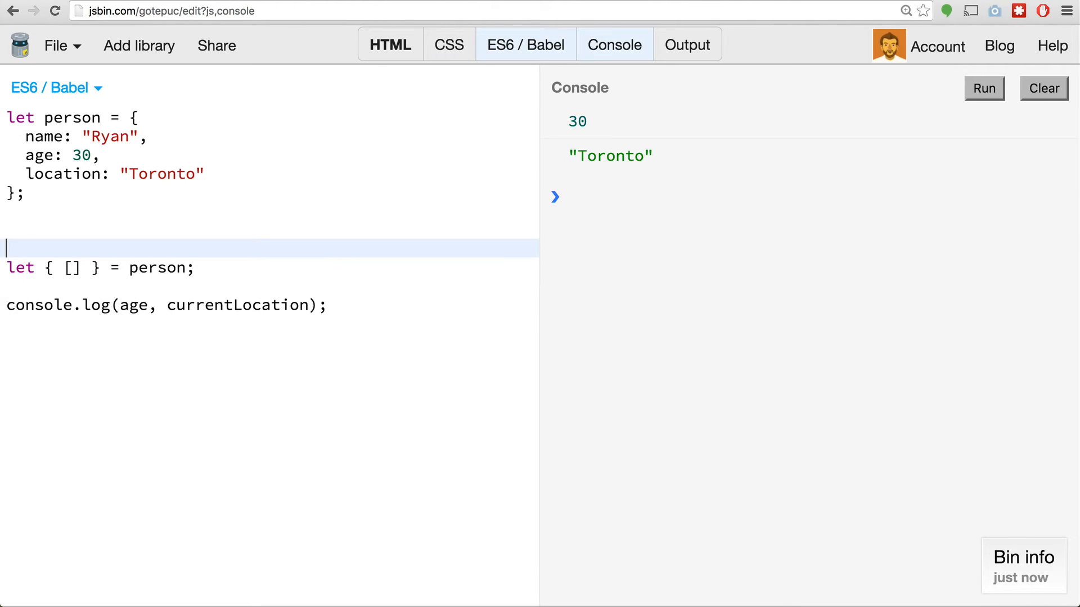
pyautogui.press('Down')
pyautogui.press('Right')
pyautogui.press('Right')
pyautogui.press('Right')
pyautogui.press('Right')
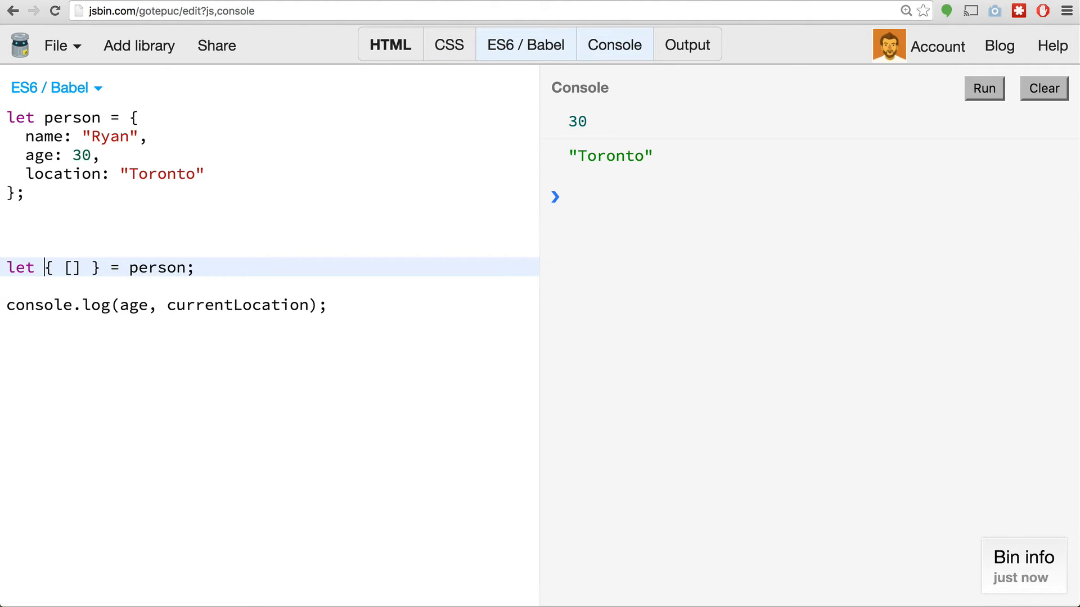
pyautogui.press('super+z')
pyautogui.press('super+z')
pyautogui.press('super+z')
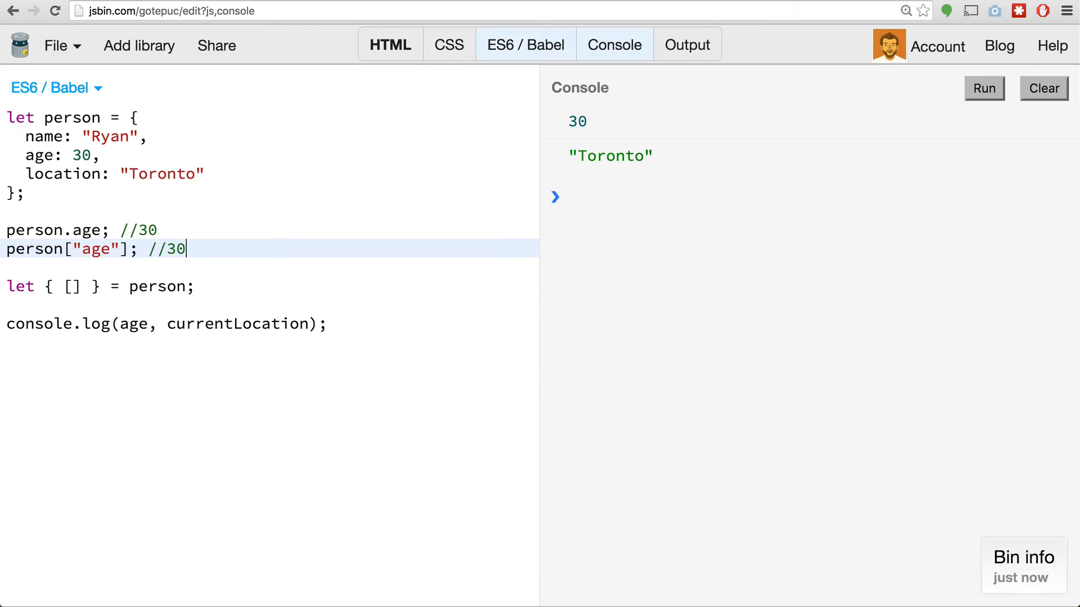
pyautogui.moveTo(127, 248); pyautogui.dragTo(64, 250)
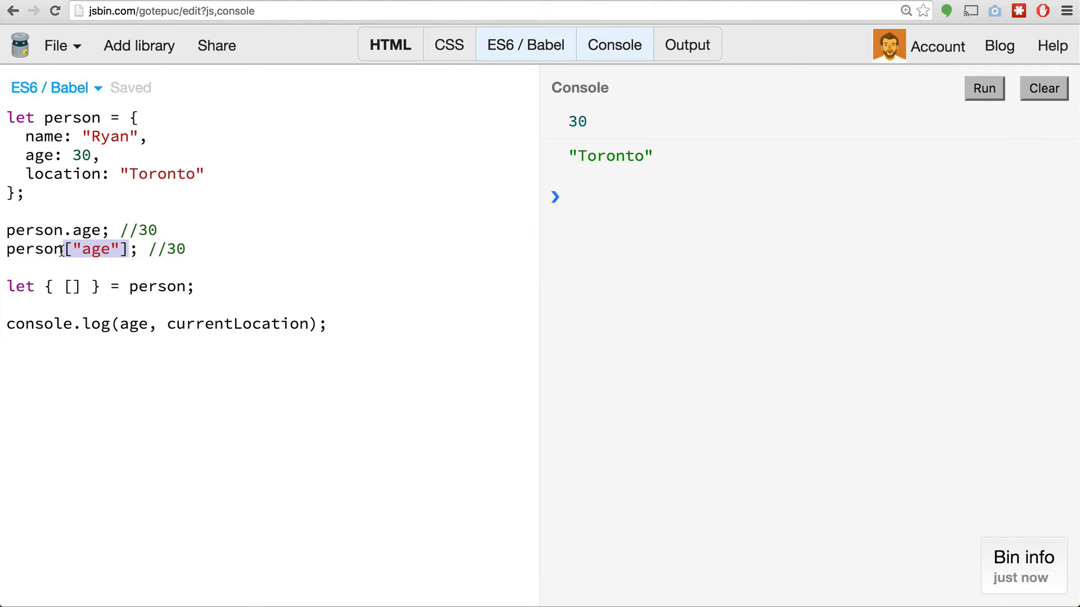
pyautogui.click(193, 250)
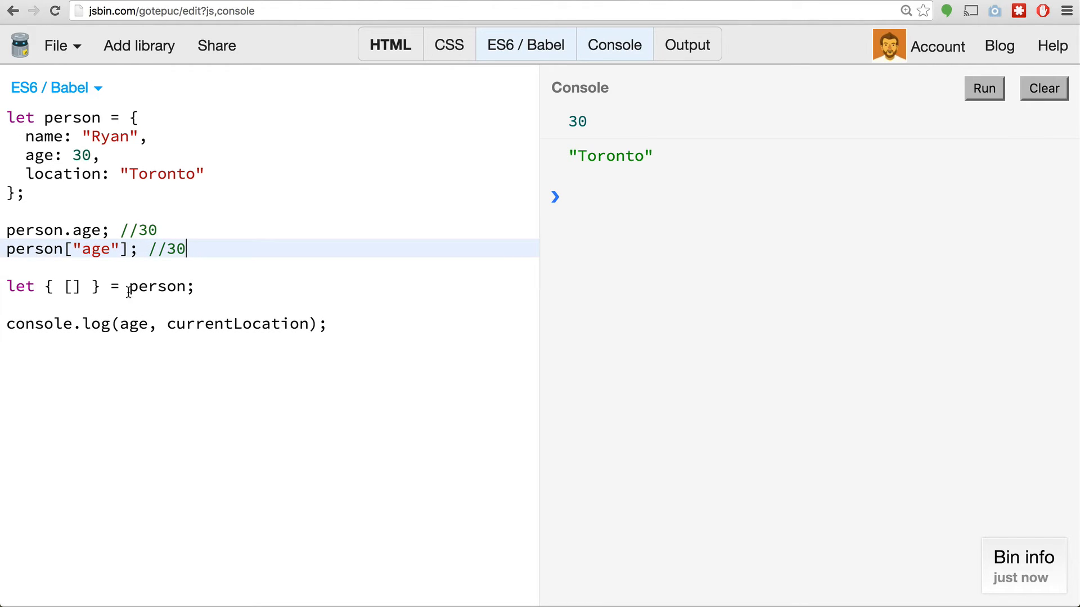
# Delete the person.age and person["age"] lines and declare let key = "age".
pyautogui.click(68, 287)
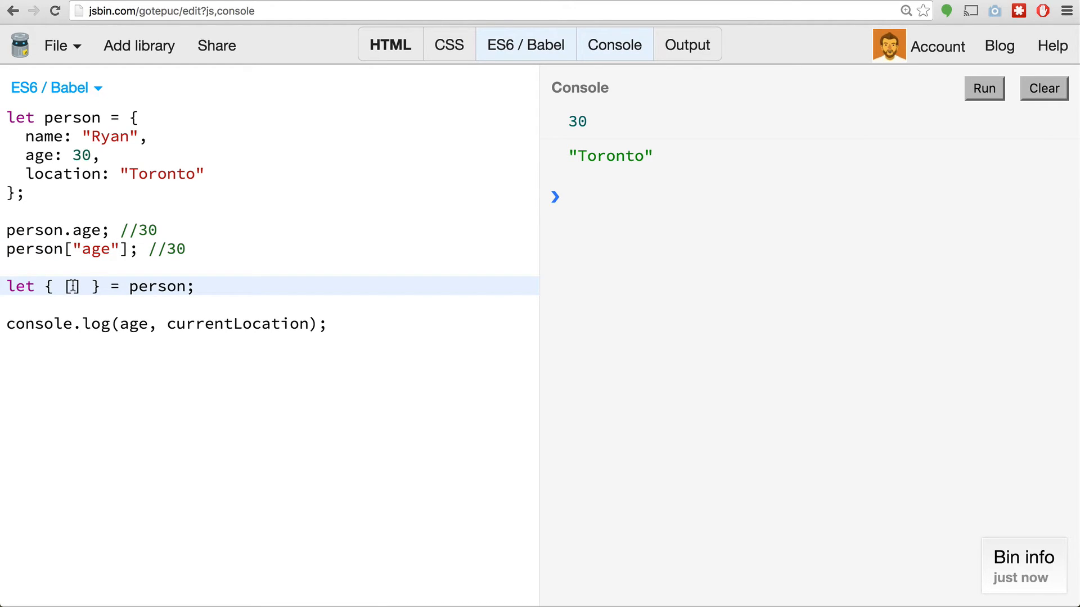
pyautogui.press('Up')
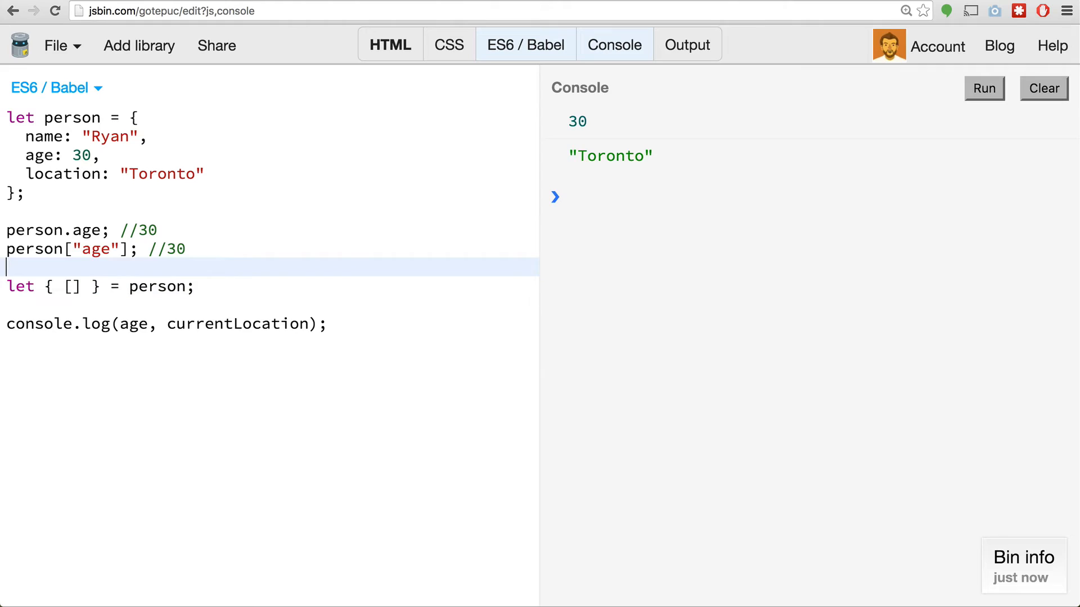
pyautogui.press('Up')
pyautogui.press('super+BackSpace')
pyautogui.press('super+Delete')
pyautogui.press('BackSpace')
pyautogui.press('super+BackSpace')
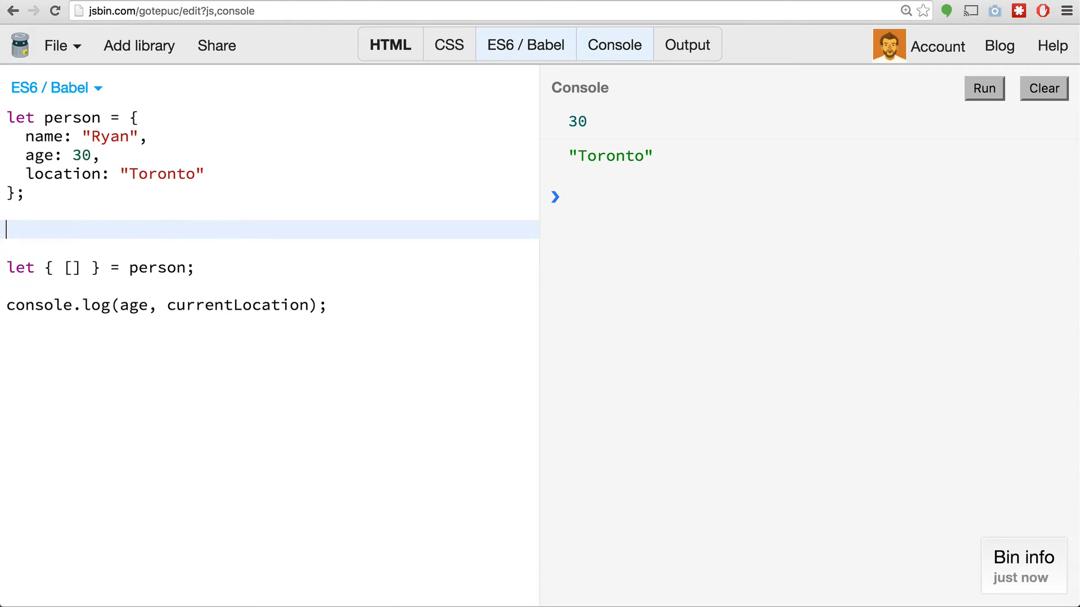
pyautogui.write('let ke')
pyautogui.write("y = '")
pyautogui.write('a')
pyautogui.press('BackSpace')
pyautogui.press('BackSpace')
pyautogui.write('"age";')
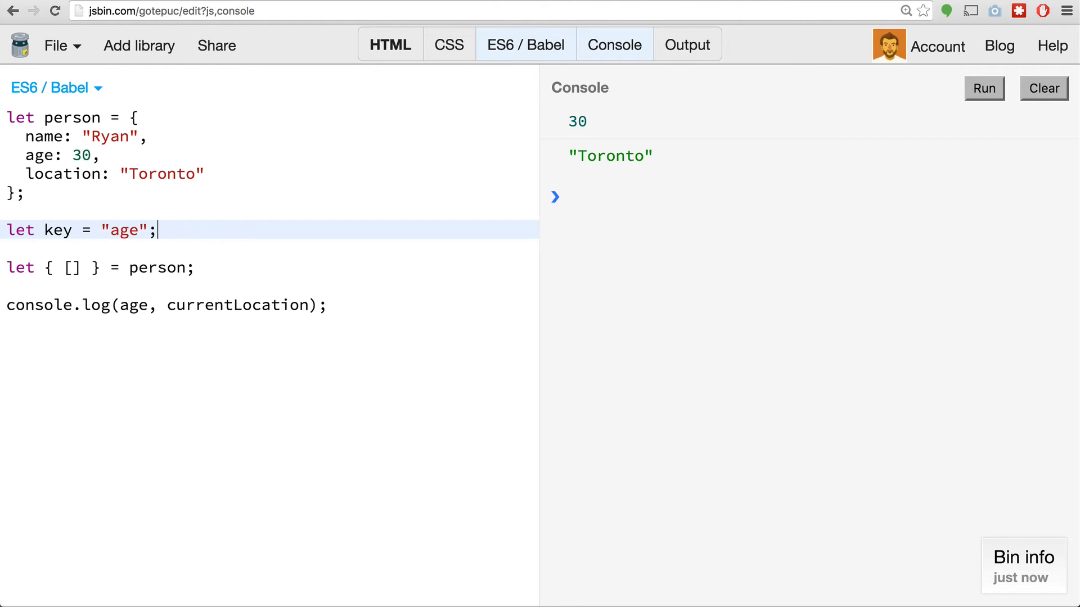
# Write let { [key]: keyAge } = person; and log keyAge instead of age, currentLocation.
pyautogui.press('Down')
pyautogui.press('Down')
pyautogui.press('Left')
pyautogui.press('Left')
pyautogui.press('Left')
pyautogui.press('Left')
pyautogui.press('Left')
pyautogui.press('Left')
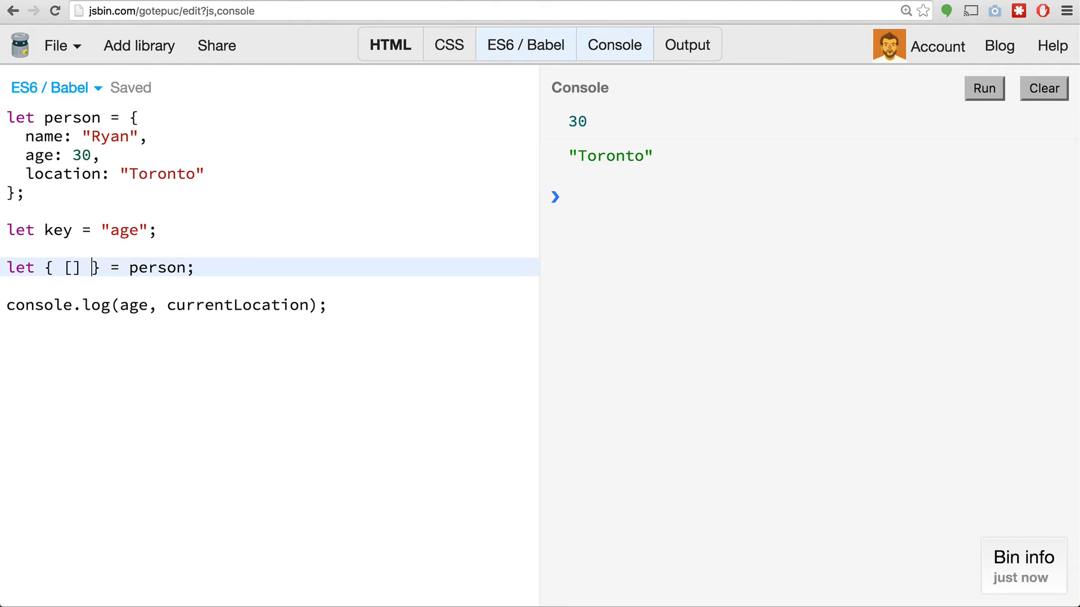
pyautogui.press('Left')
pyautogui.press('Left')
pyautogui.write('key')
pyautogui.press('Right')
pyautogui.press('Right')
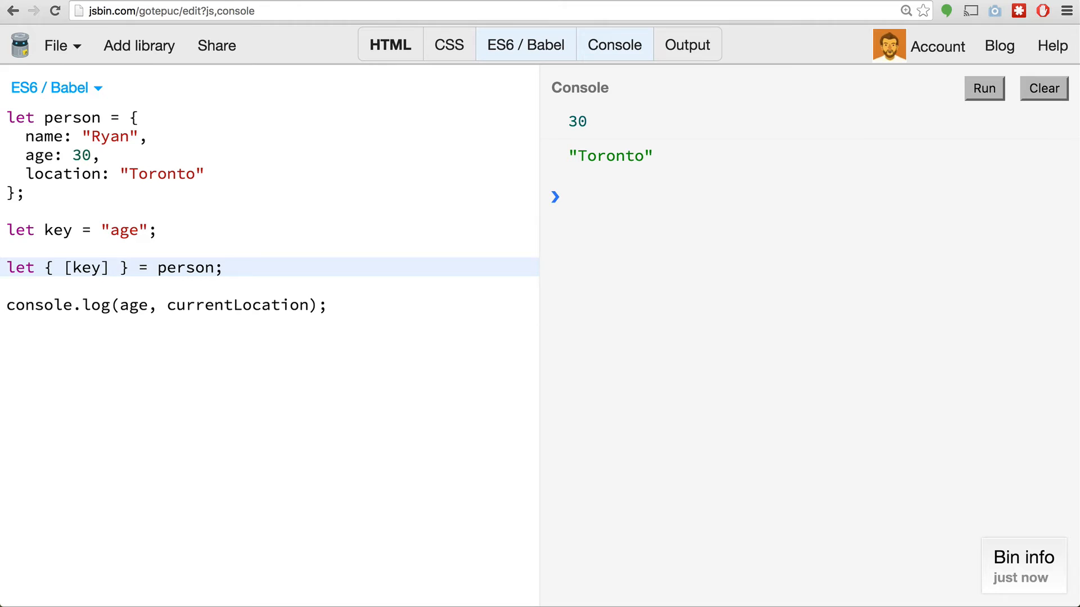
pyautogui.write(': ')
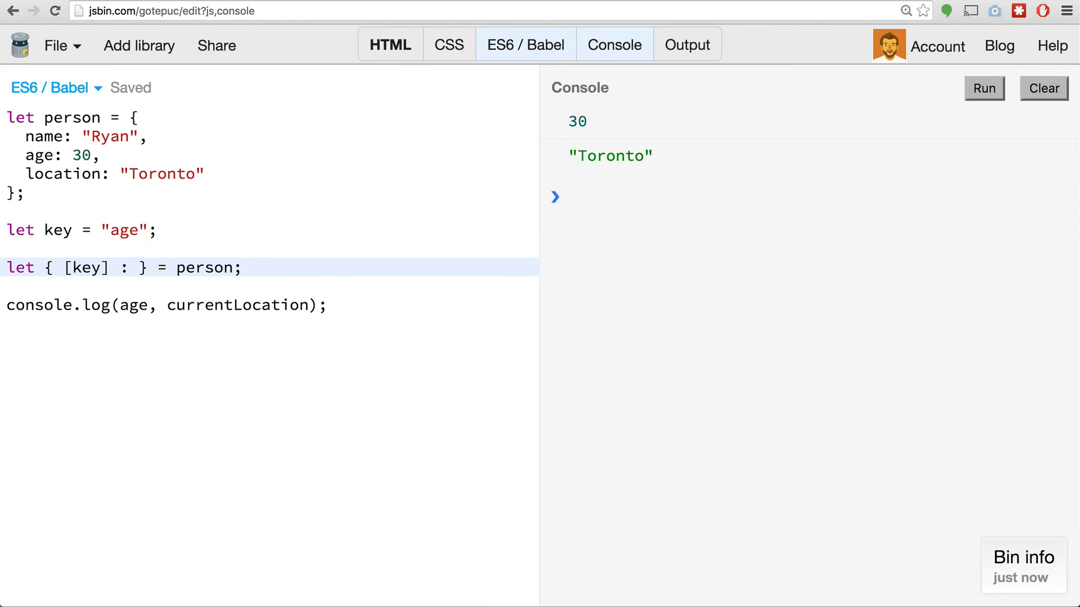
pyautogui.write('keyAge')
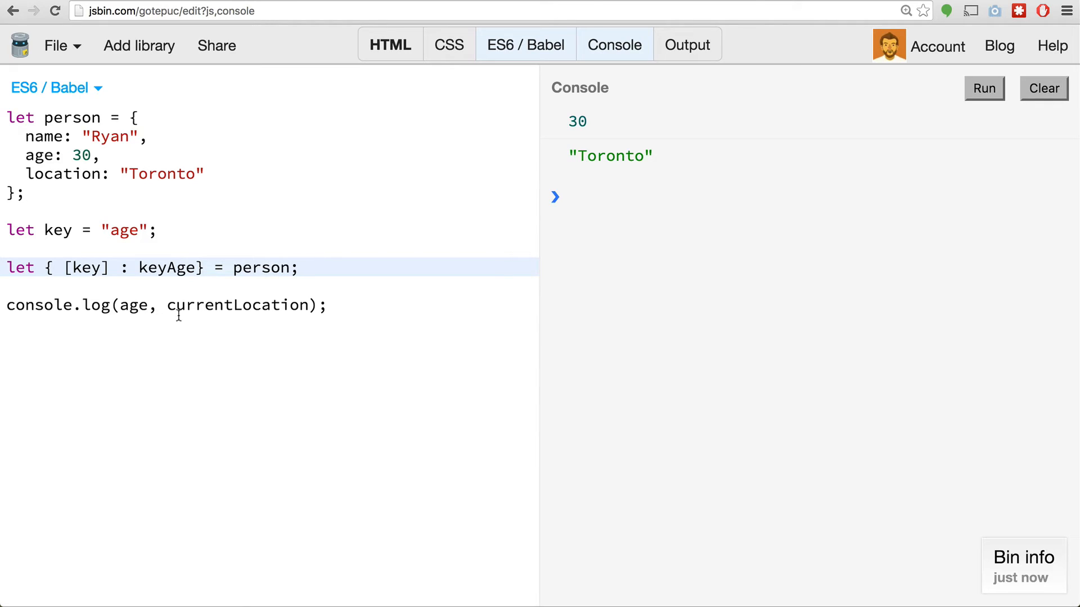
pyautogui.moveTo(121, 306); pyautogui.dragTo(311, 306)
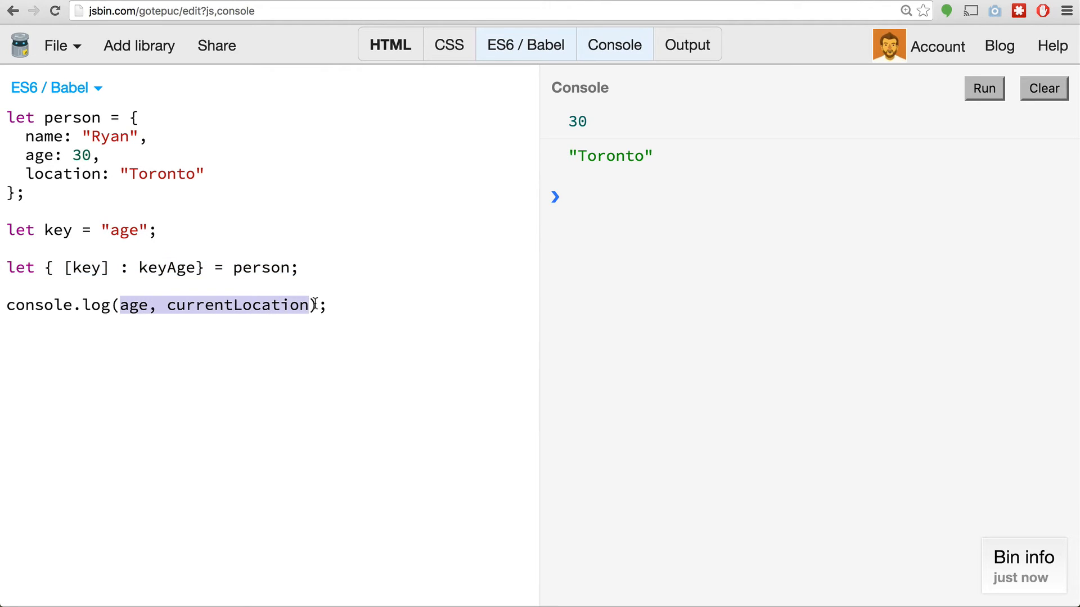
pyautogui.write('keyAge')
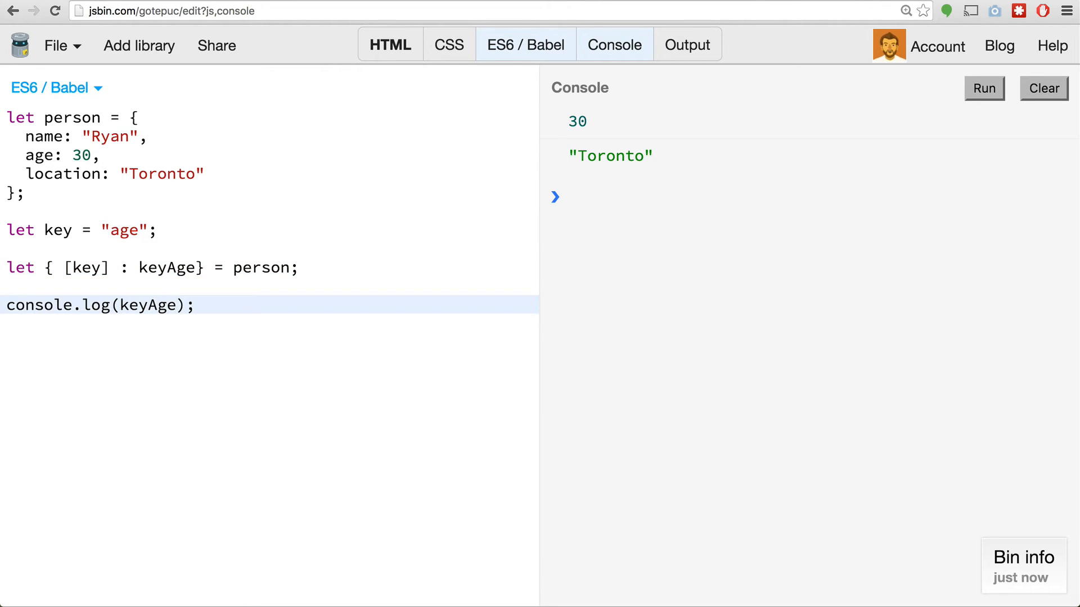
# Clear the console, run so it prints 30, and select the lines of code.
pyautogui.click(1026, 89)
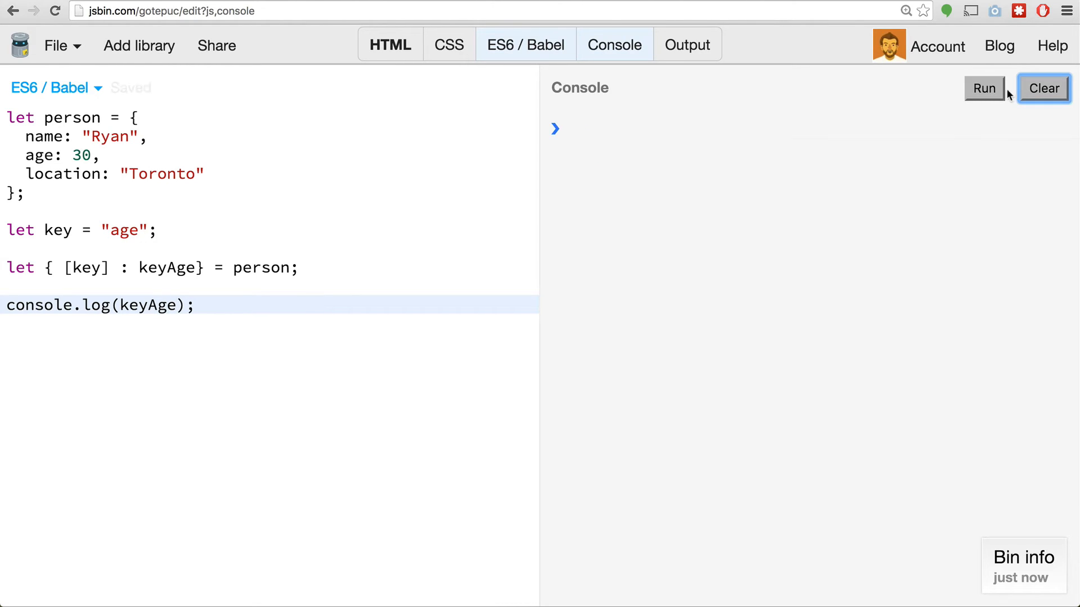
pyautogui.moveTo(632, 126); pyautogui.dragTo(504, 155)
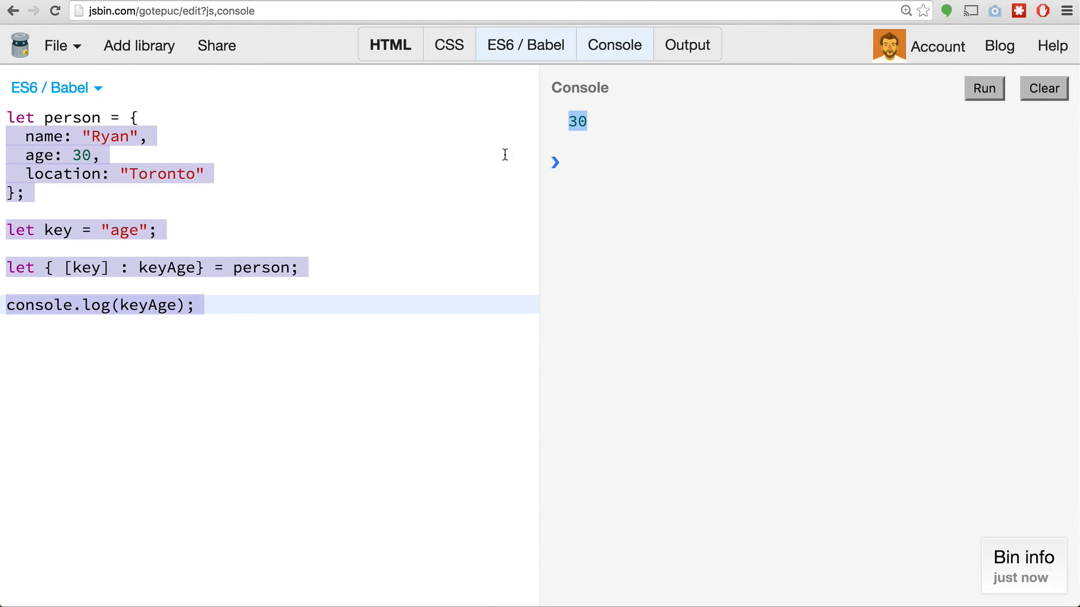
pyautogui.click(339, 269)
pyautogui.moveTo(273, 318)
pyautogui.mouseDown()
pyautogui.moveTo(3, 144)
pyautogui.moveTo(3, 80)
pyautogui.mouseUp()
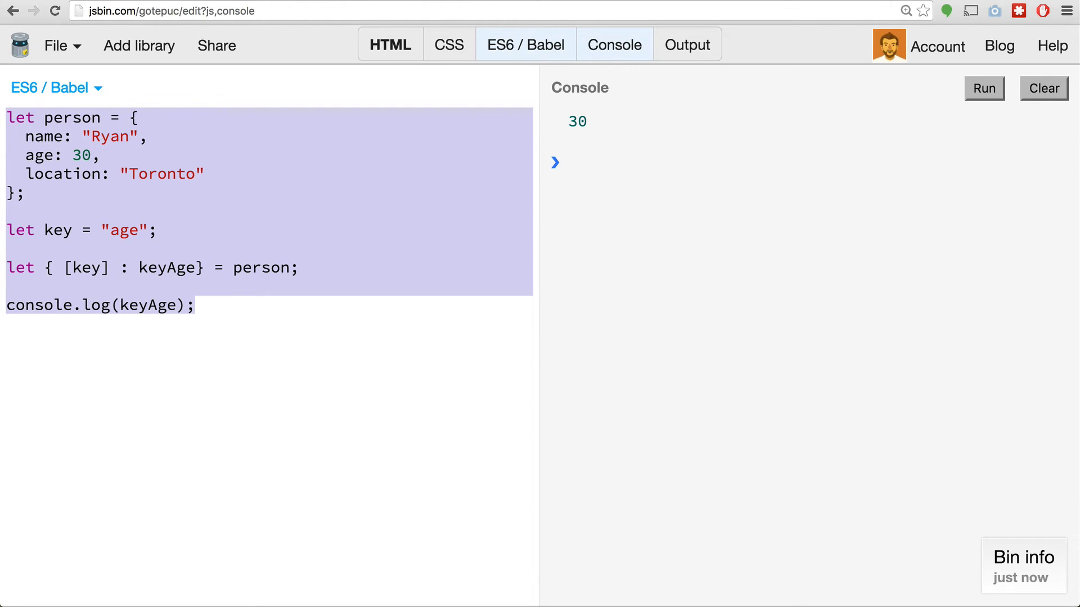
# Select all the person destructuring code and delete it, leaving the editor empty.
pyautogui.press('super+Tab')
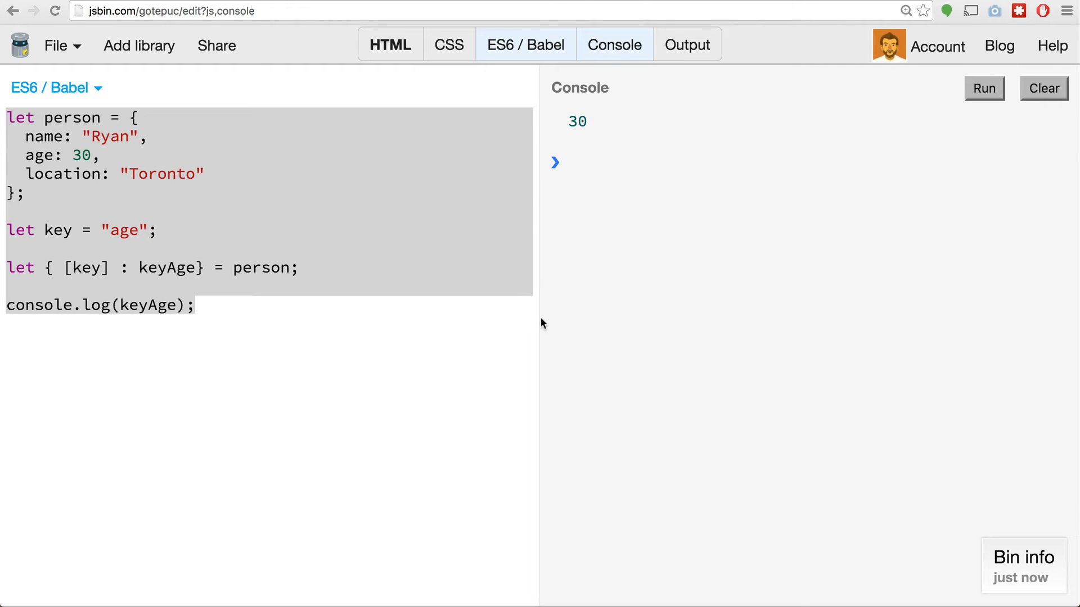
pyautogui.press('super+Tab')
pyautogui.moveTo(338, 319); pyautogui.dragTo(2, 96)
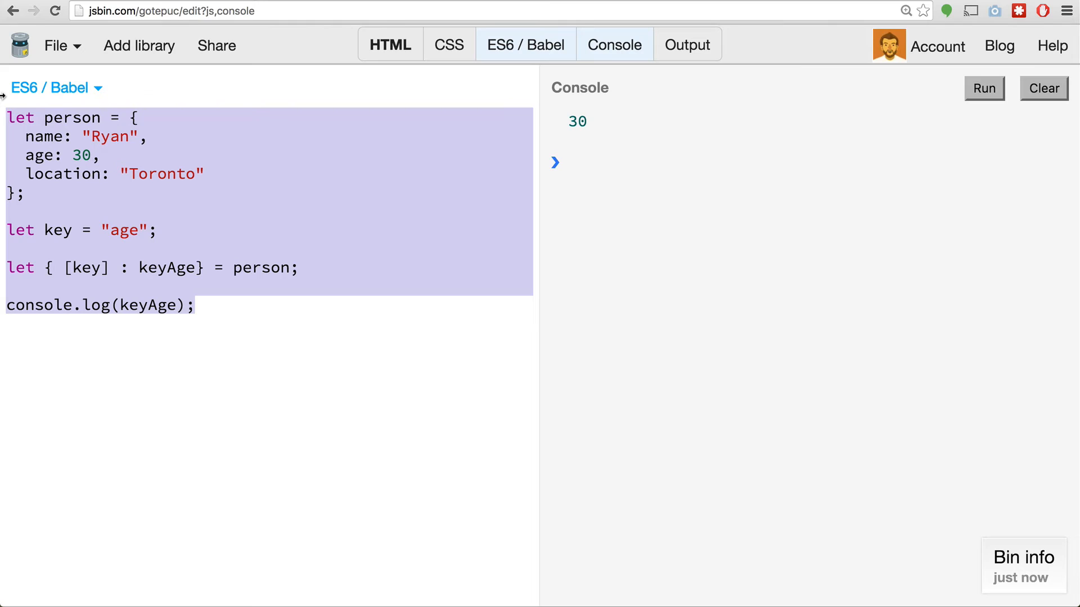
pyautogui.press('BackSpace')
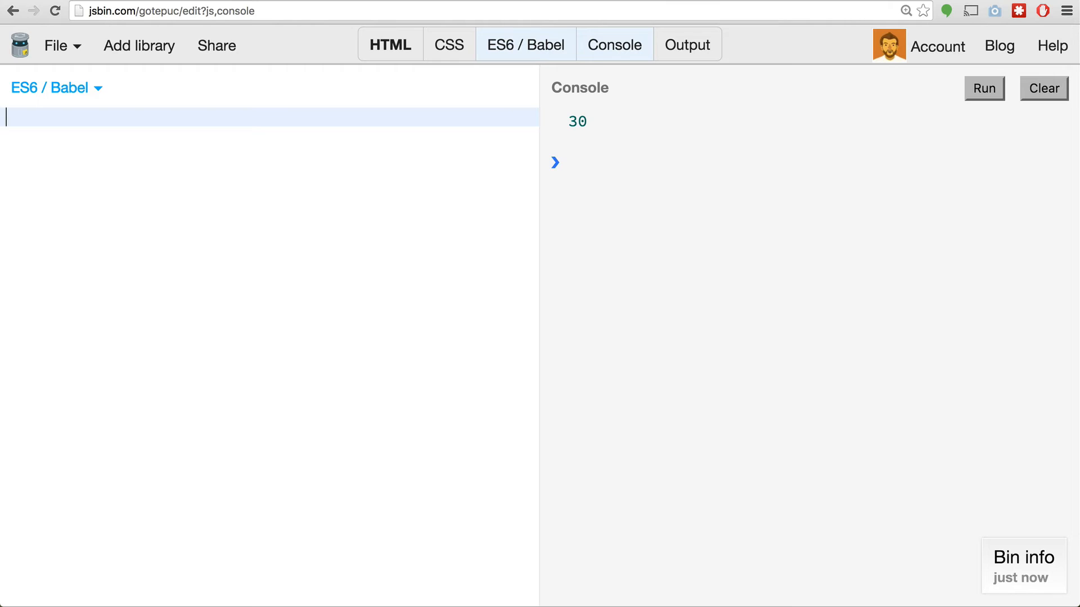
pyautogui.write('let n')
pyautogui.write('umbders')
# Declare let numbers = [1,2,3,4]; on the first line.
pyautogui.press('BackSpace')
pyautogui.press('BackSpace')
pyautogui.press('BackSpace')
pyautogui.press('BackSpace')
pyautogui.write('ers ')
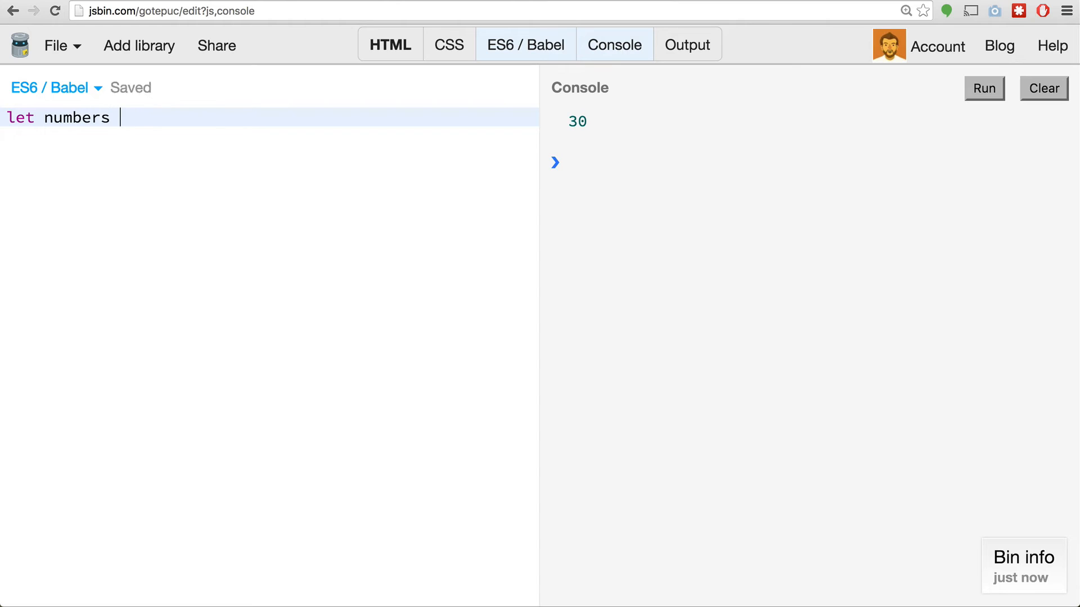
pyautogui.write('= [1,2')
pyautogui.write(',3,4];')
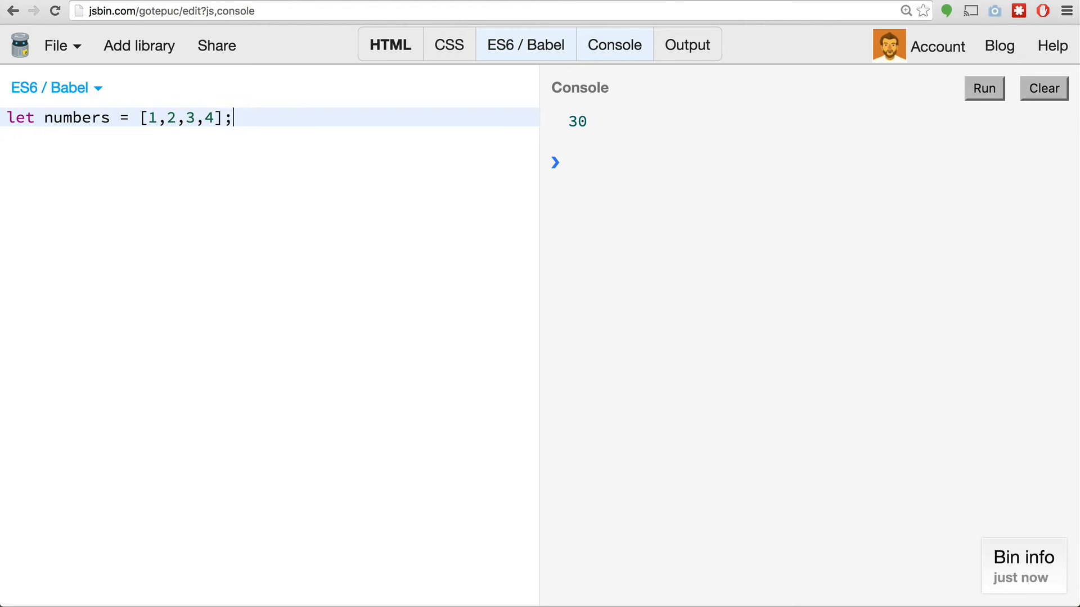
pyautogui.press('Return')
pyautogui.press('Return')
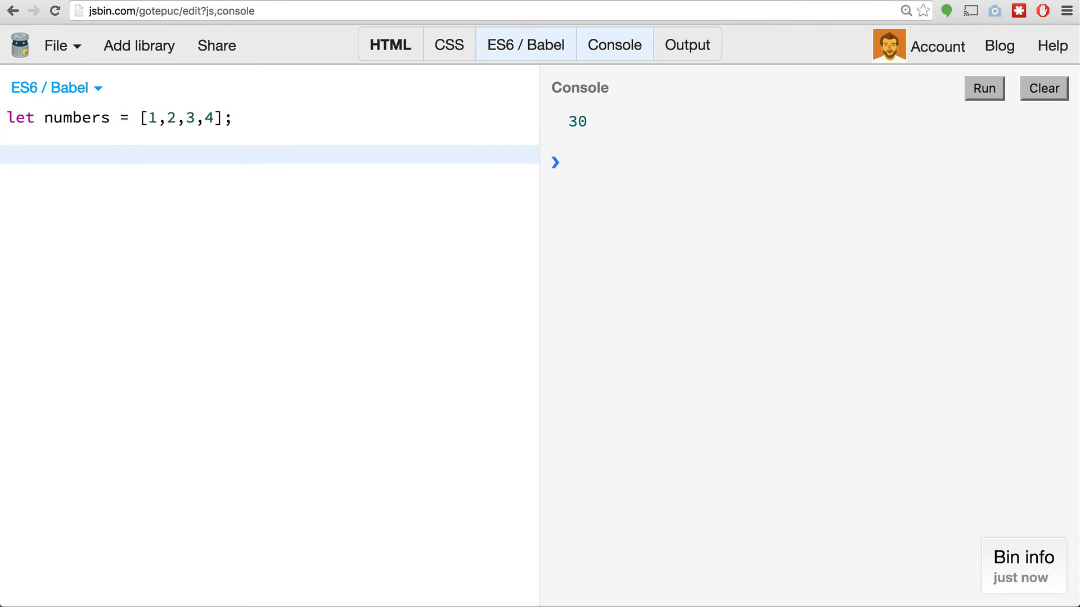
pyautogui.write('let ')
pyautogui.write('frs')
# Write let first = numbers[0]; and start the line for the second item.
pyautogui.press('BackSpace')
pyautogui.press('BackSpace')
pyautogui.write('ir')
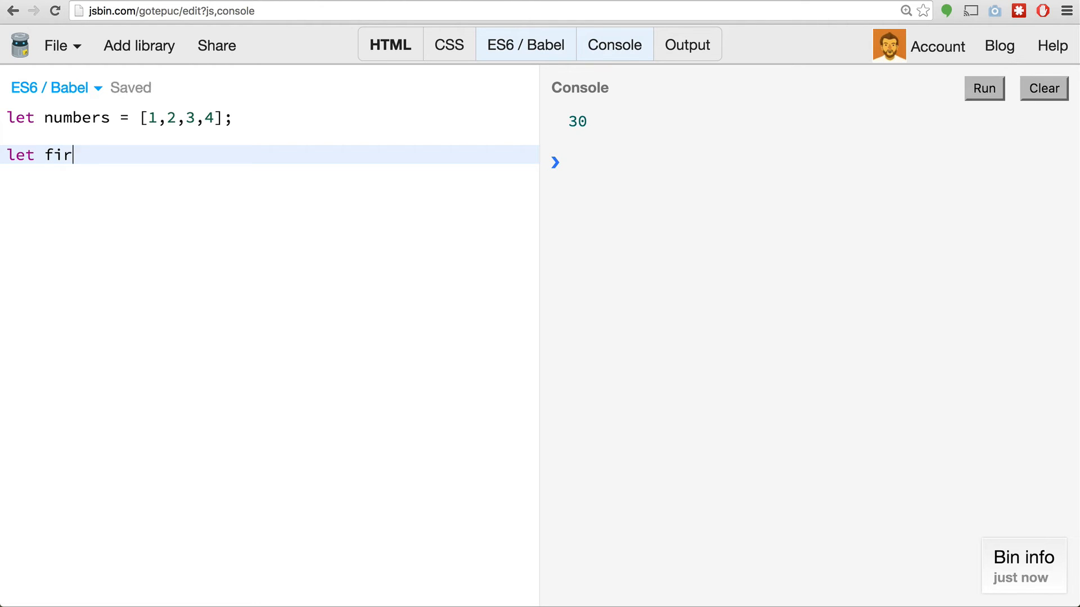
pyautogui.write('st = numnb')
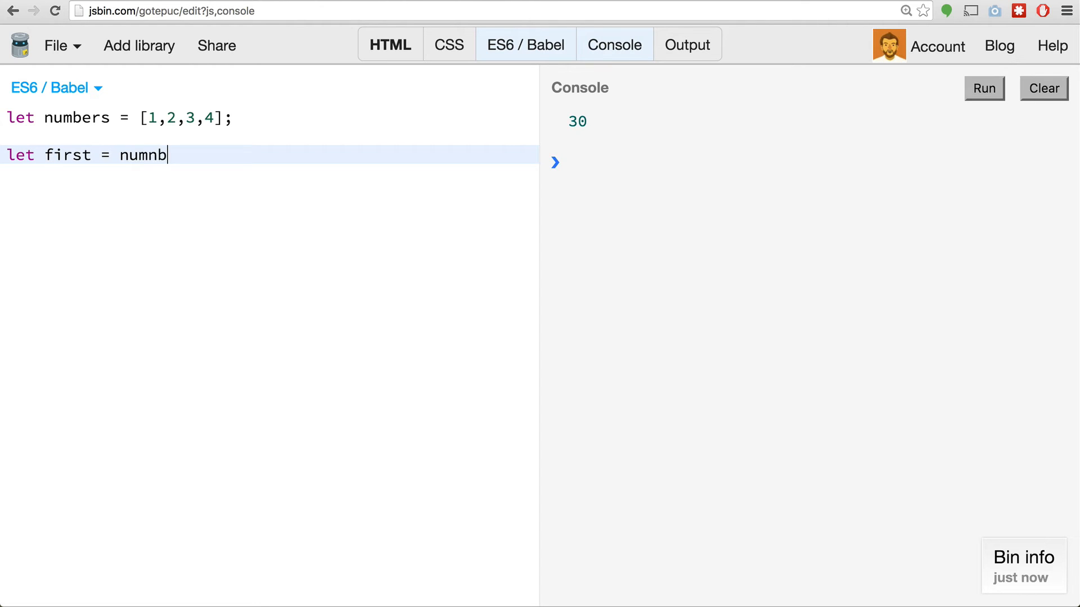
pyautogui.press('BackSpace')
pyautogui.press('BackSpace')
pyautogui.write('bde')
pyautogui.press('BackSpace')
pyautogui.press('BackSpace')
pyautogui.write('ers[1')
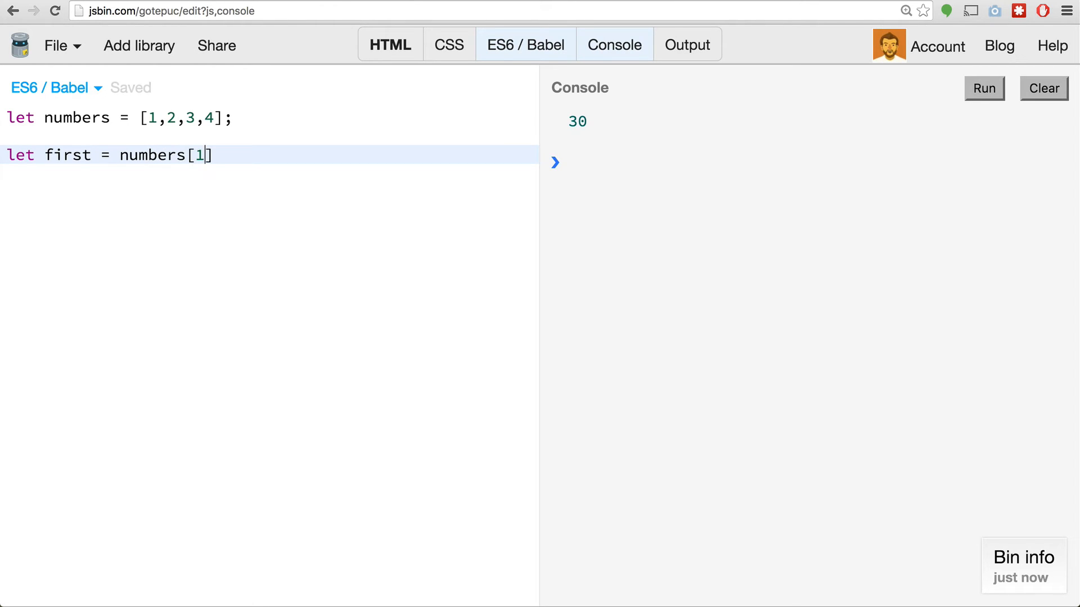
pyautogui.press('BackSpace')
pyautogui.write('0];')
pyautogui.press('Return')
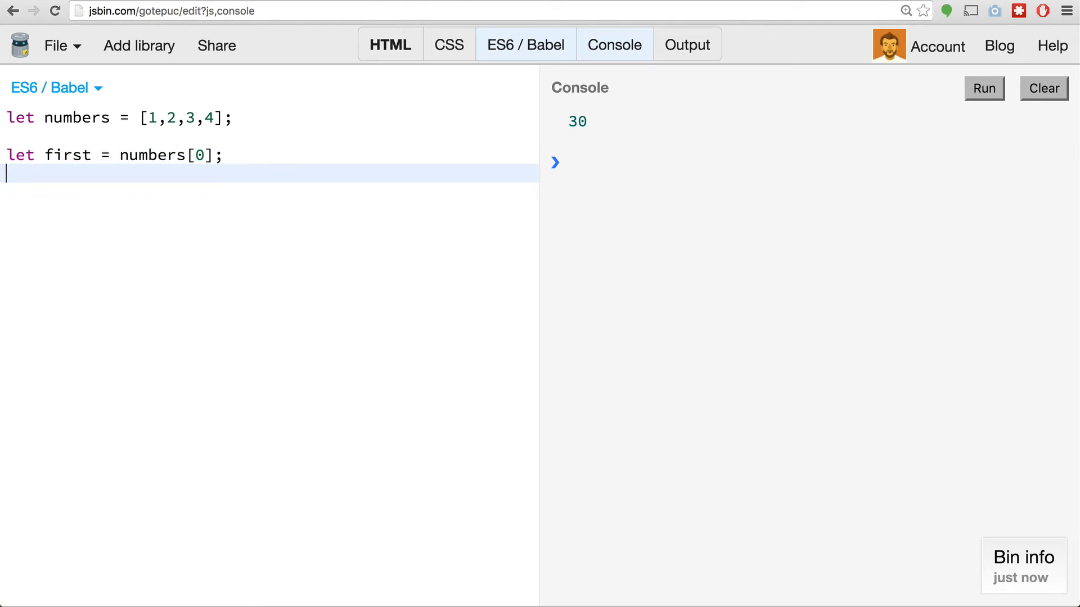
pyautogui.write('let second =')
pyautogui.write(' numbers[')
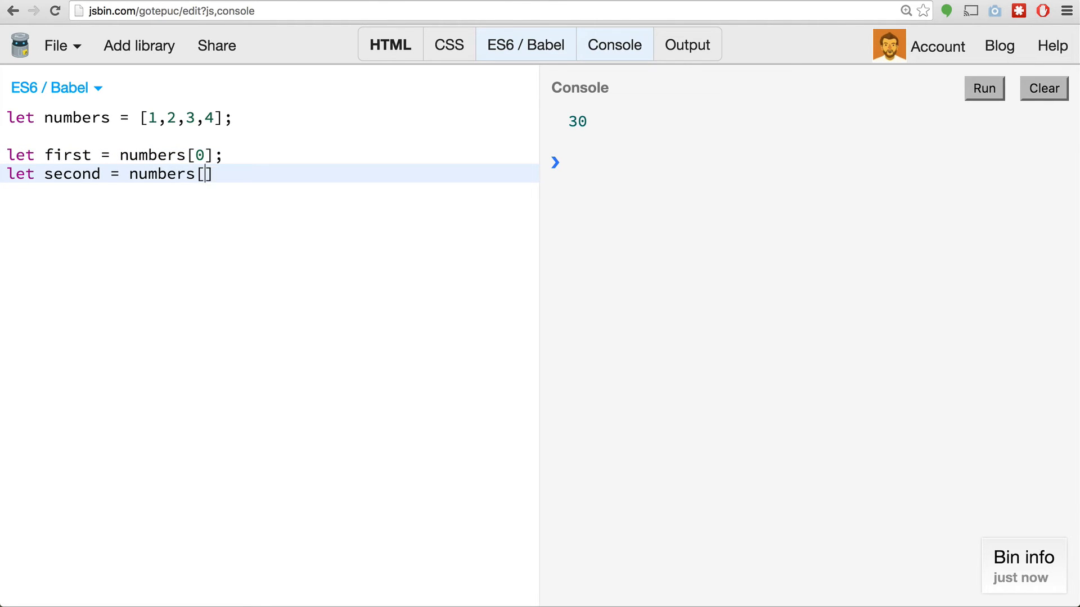
pyautogui.write('1];')
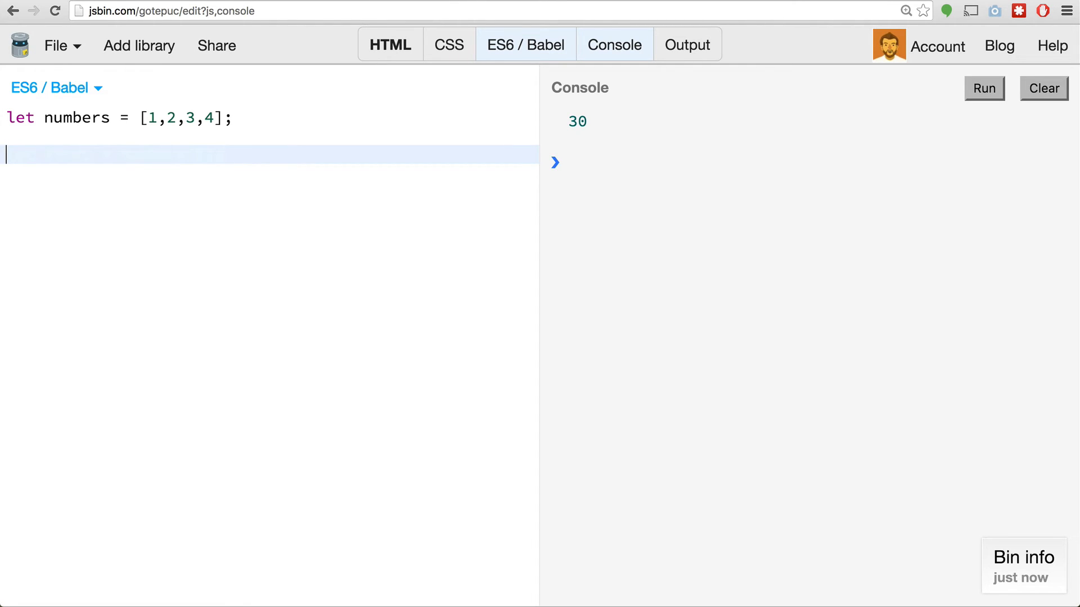
pyautogui.write('l')
pyautogui.write('wt')
# Write let [first,second] = numbers; on line 2.
pyautogui.press('BackSpace')
pyautogui.press('BackSpace')
pyautogui.write('et ')
pyautogui.write('{}')
pyautogui.press('BackSpace')
pyautogui.press('BackSpace')
pyautogui.write('[]')
pyautogui.press('Left')
pyautogui.write('first,sec')
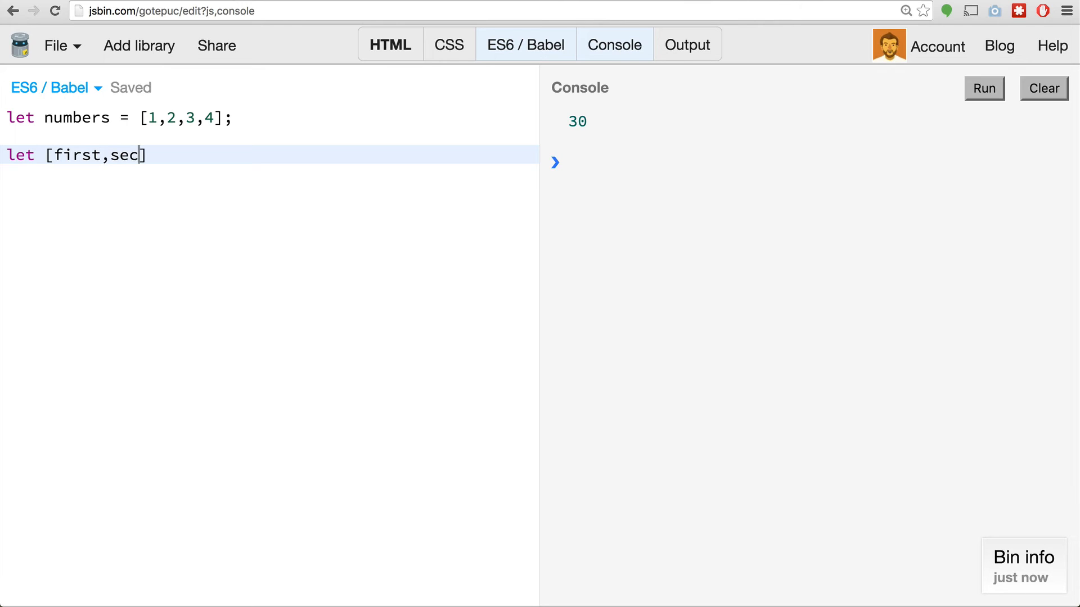
pyautogui.write('ond')
pyautogui.press('Right')
pyautogui.write('= nu')
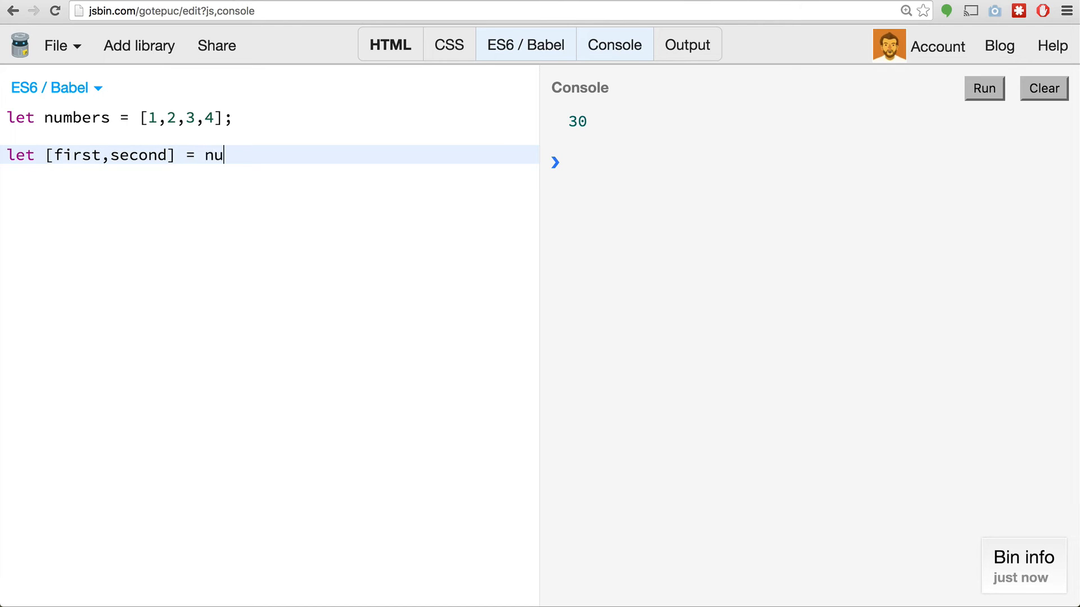
pyautogui.write('mbder')
pyautogui.press('BackSpace')
pyautogui.press('BackSpace')
pyautogui.press('BackSpace')
pyautogui.write('ers;')
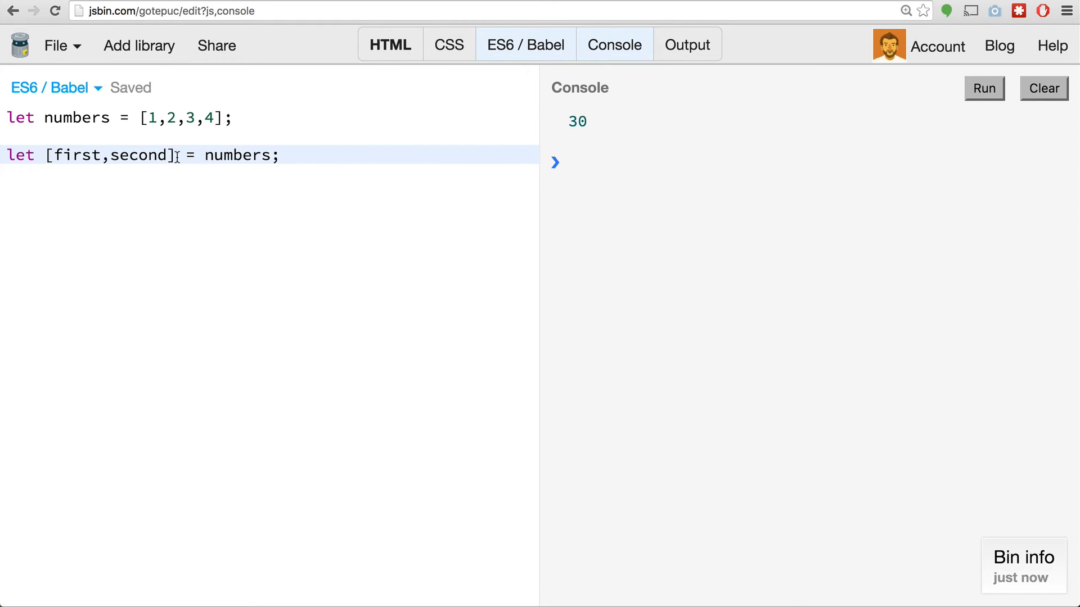
# Point out the [first,second] pattern and the numbers source, then start new lines below.
pyautogui.moveTo(175, 155)
pyautogui.mouseDown()
pyautogui.moveTo(17, 156)
pyautogui.moveTo(45, 156)
pyautogui.mouseUp()
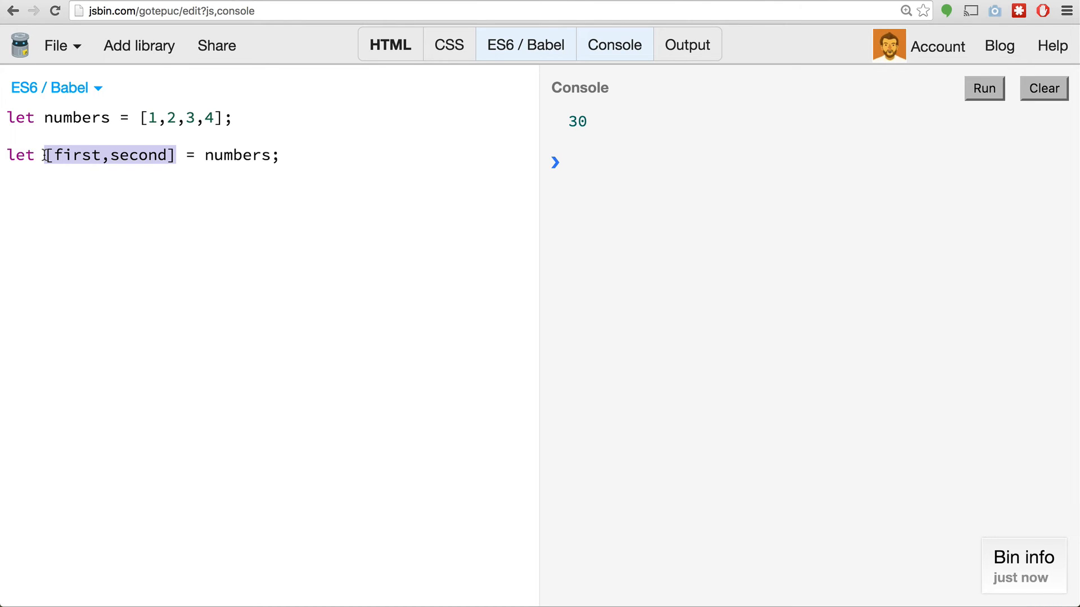
pyautogui.doubleClick(260, 157)
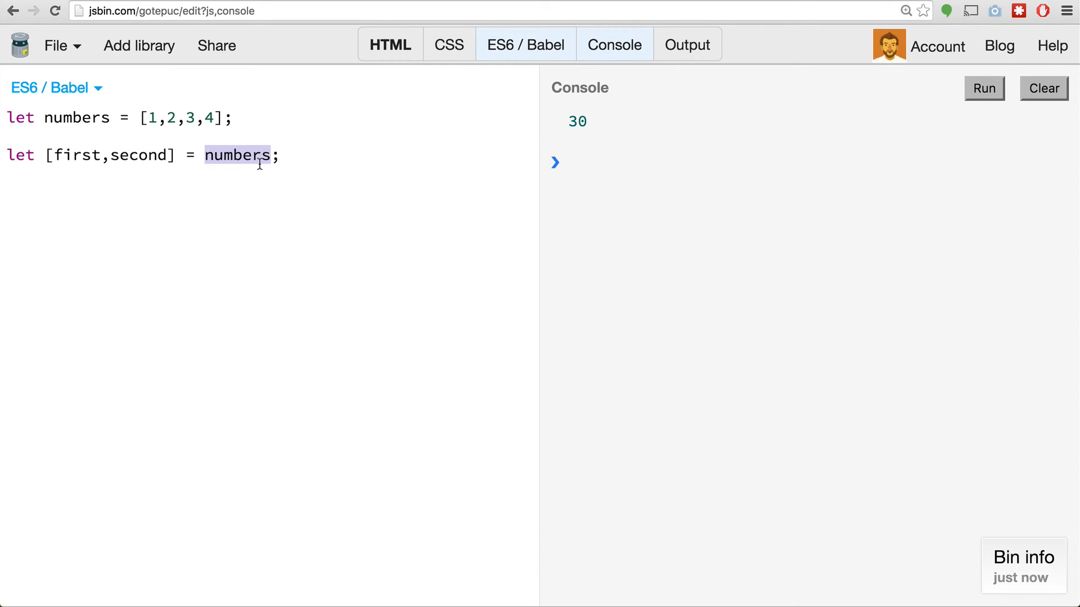
pyautogui.click(357, 154)
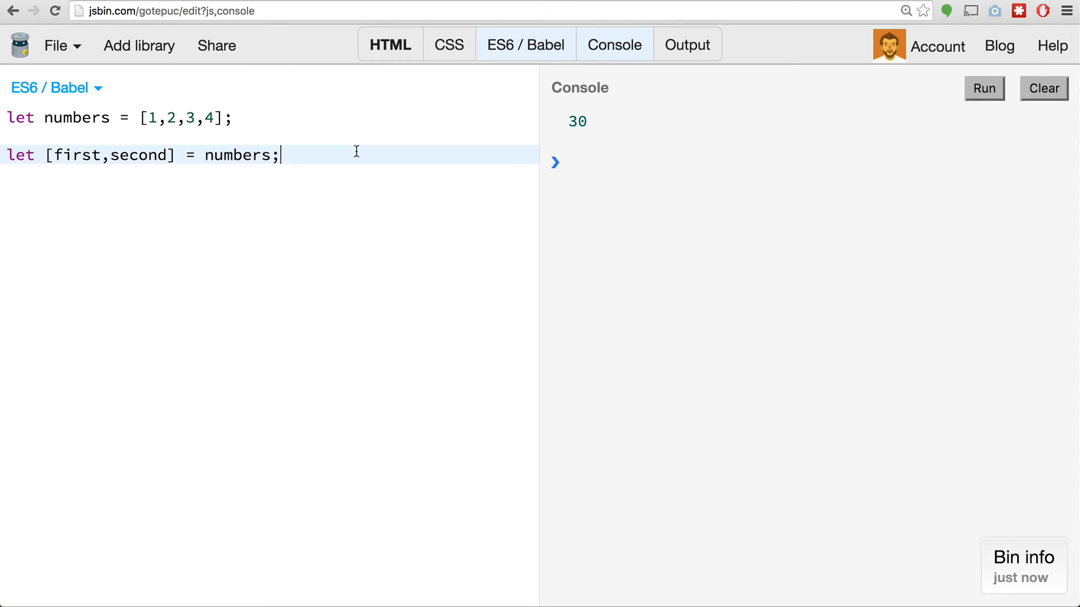
pyautogui.press('Return')
pyautogui.press('Return')
pyautogui.write('console')
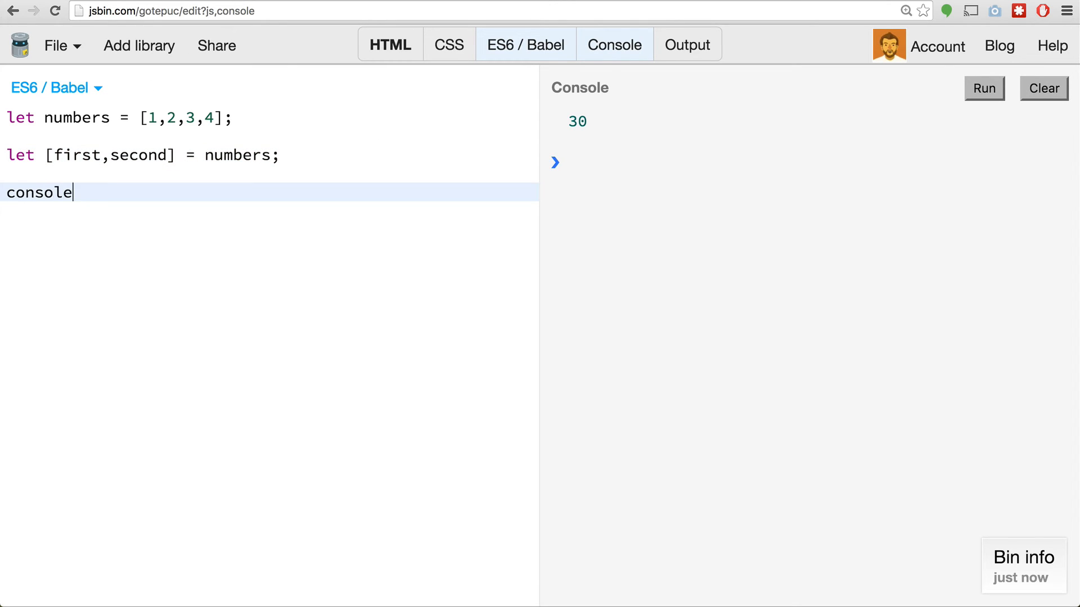
pyautogui.write('.log(first')
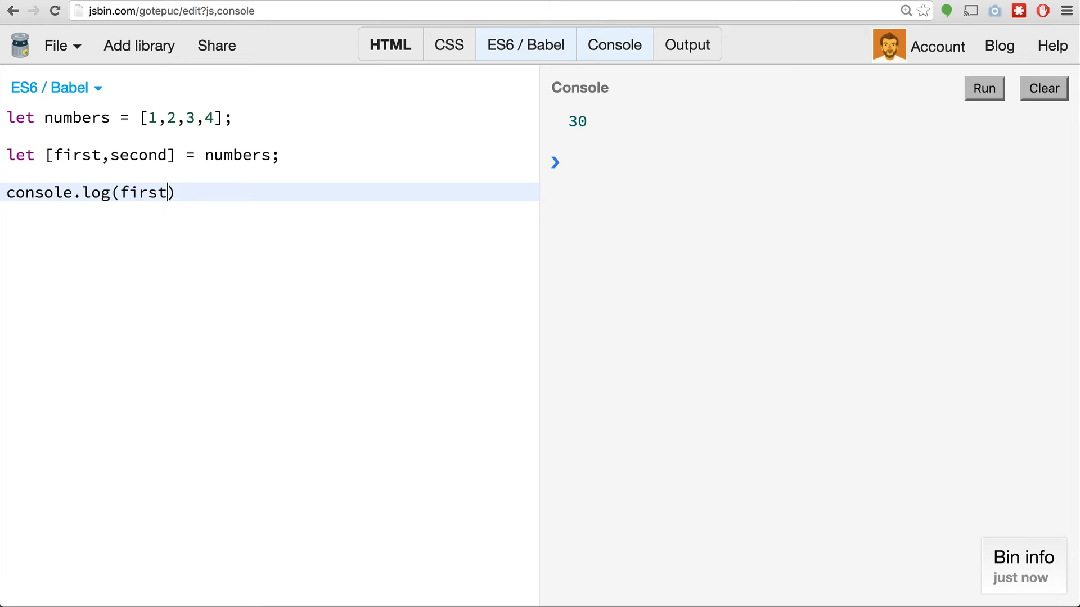
pyautogui.write(',second)')
pyautogui.write(';')
# Clear the old 30 from the console and run console.log(first,second) to print 1 and 2.
pyautogui.click(1070, 96)
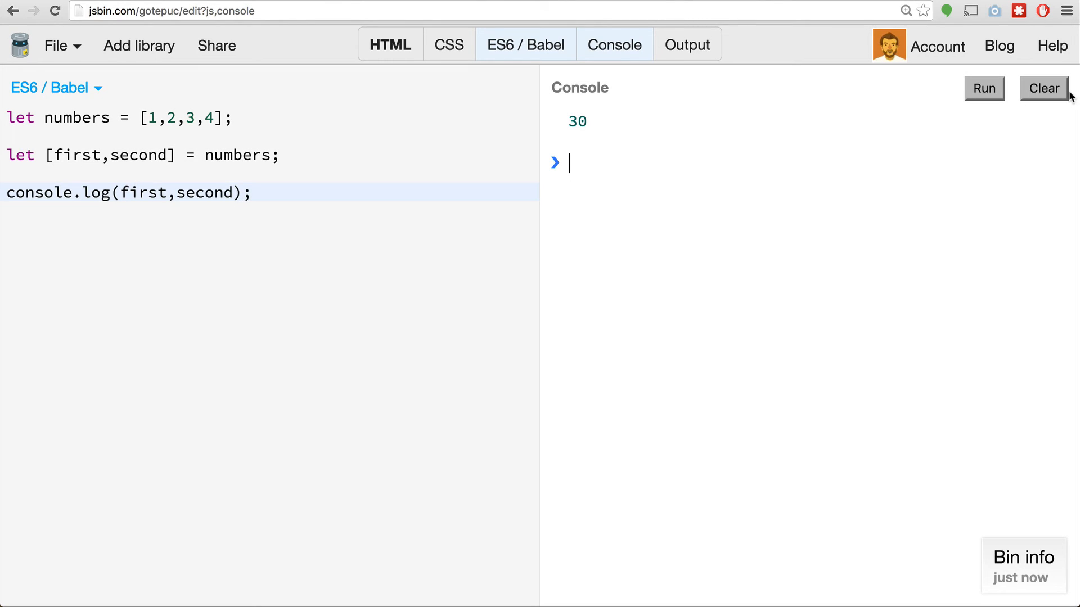
pyautogui.click(1044, 90)
pyautogui.click(421, 187)
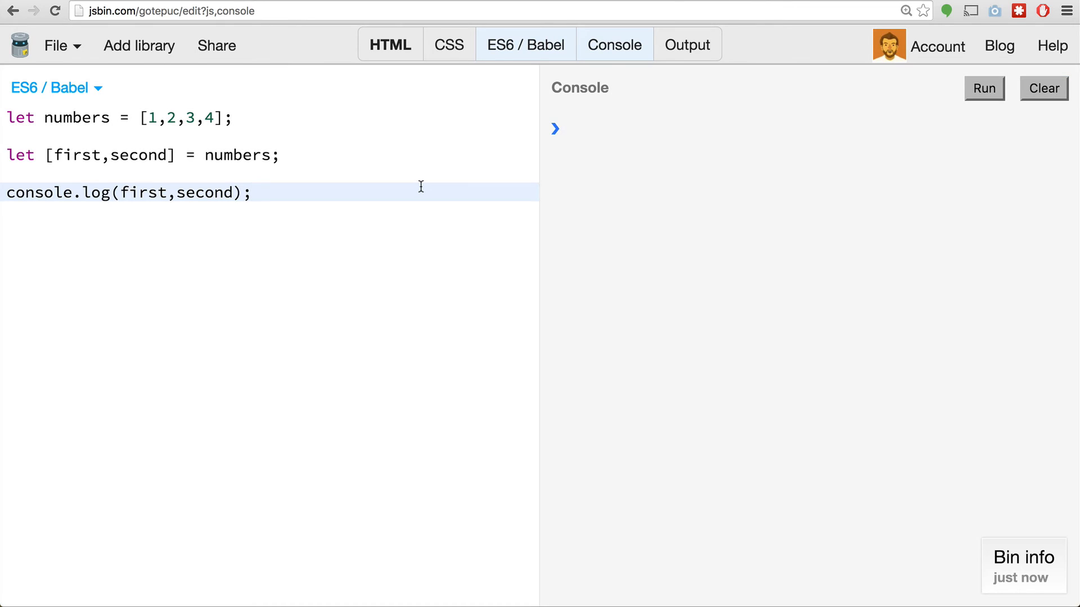
pyautogui.hotkey('ctrl', 'Return')
# Point out the 3 and 4 in the numbers array and position the caret after second in the pattern.
pyautogui.click(171, 161)
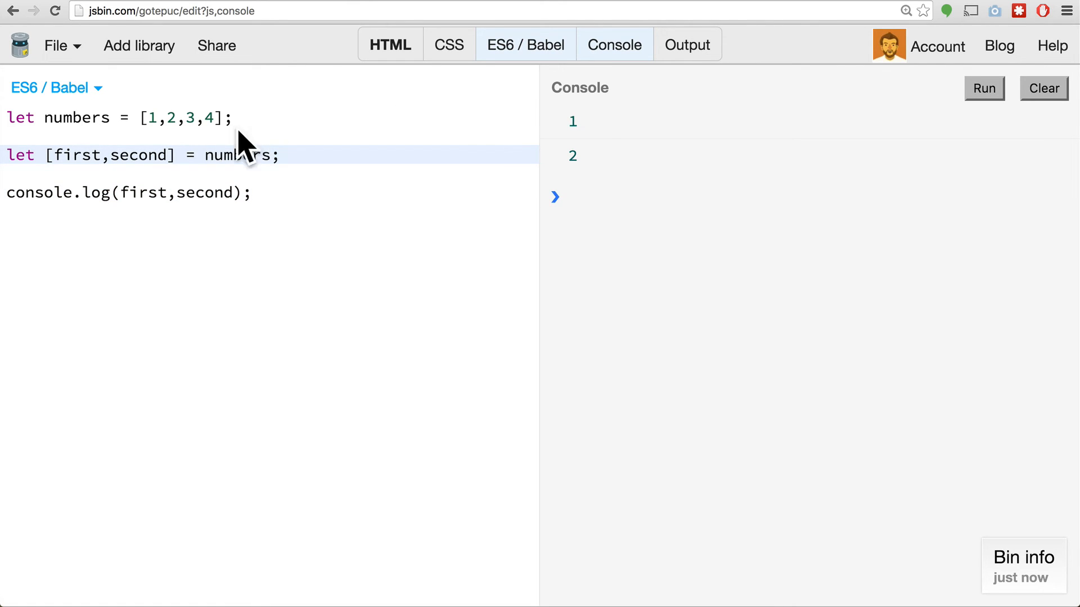
pyautogui.doubleClick(210, 118)
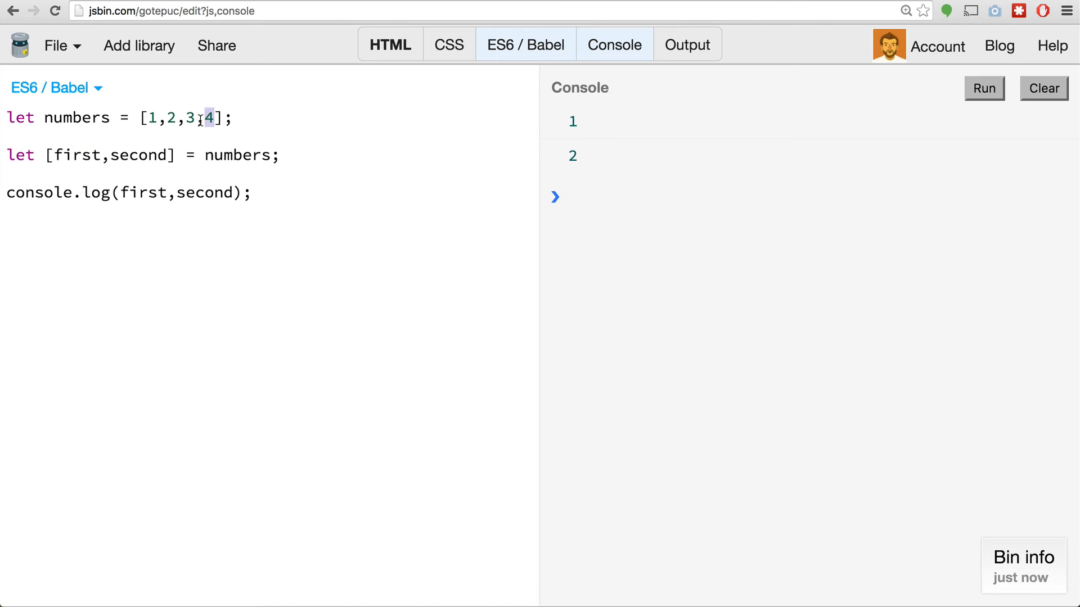
pyautogui.doubleClick(188, 118)
pyautogui.click(170, 157)
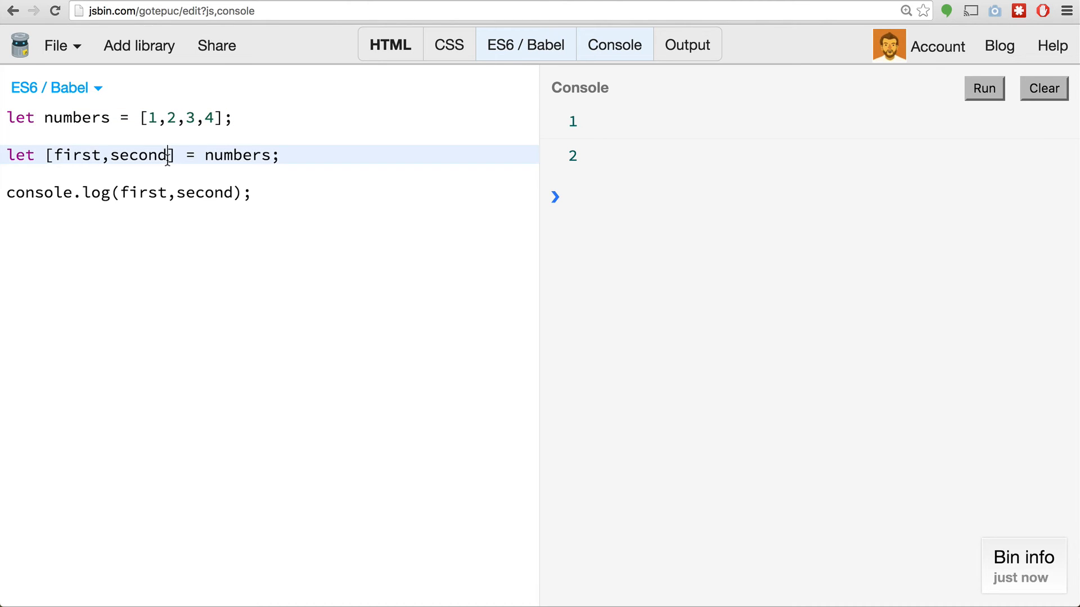
pyautogui.write(',')
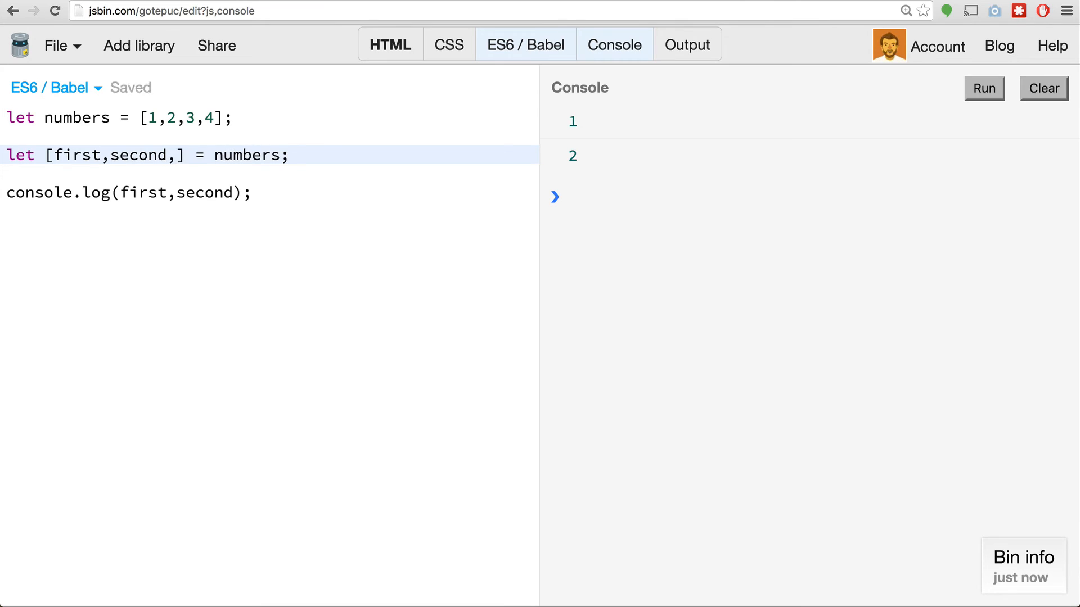
pyautogui.write(',')
# Change the pattern to [first,second,,fourth], log fourth too, and rerun to print 1, 2 and 4.
pyautogui.doubleClick(180, 158)
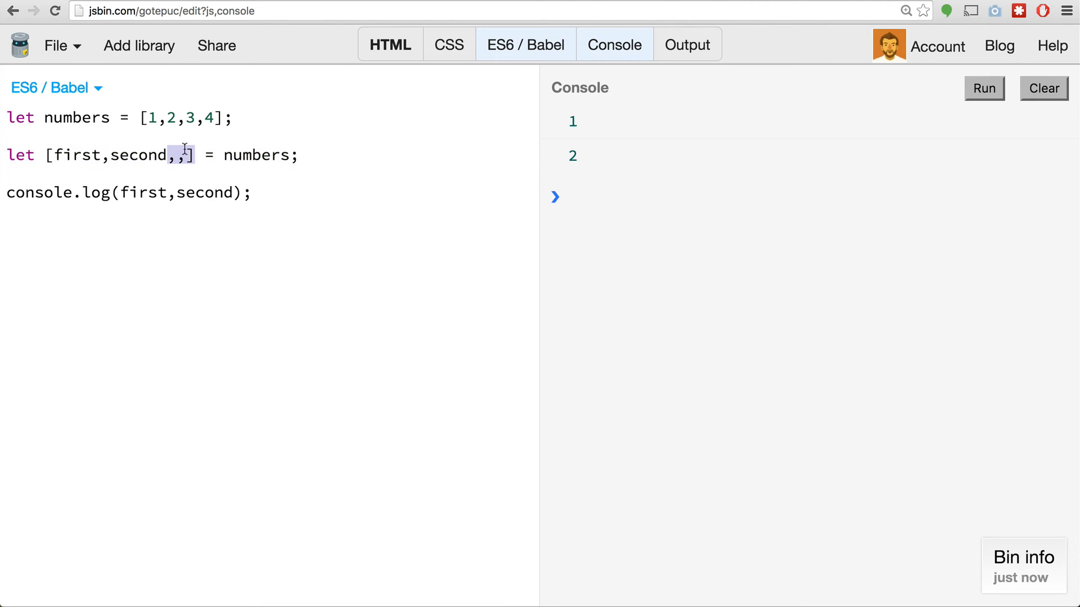
pyautogui.doubleClick(192, 124)
pyautogui.click(187, 157)
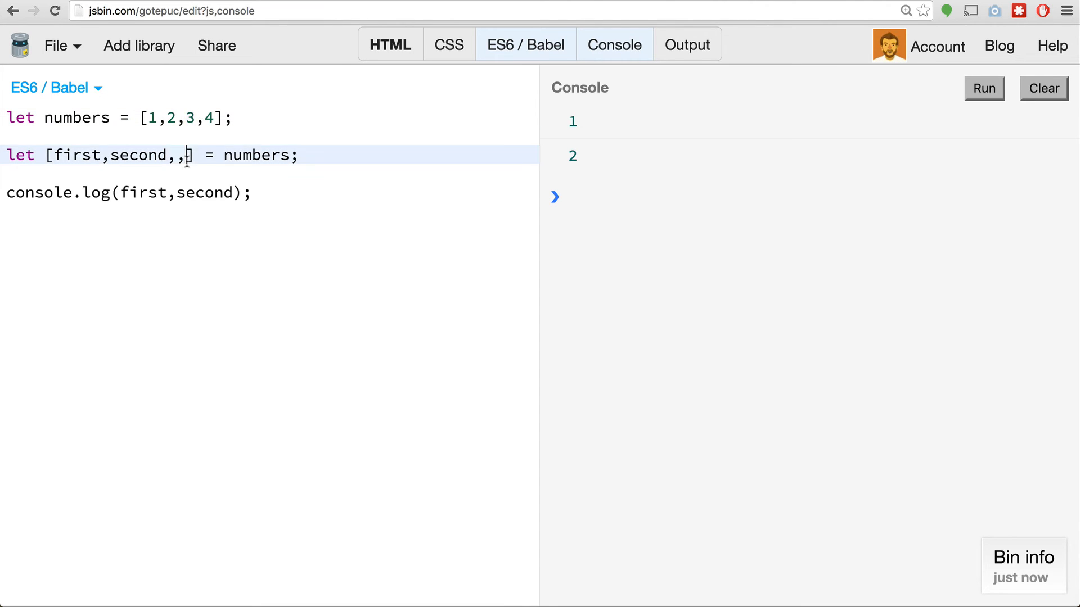
pyautogui.write('fourth')
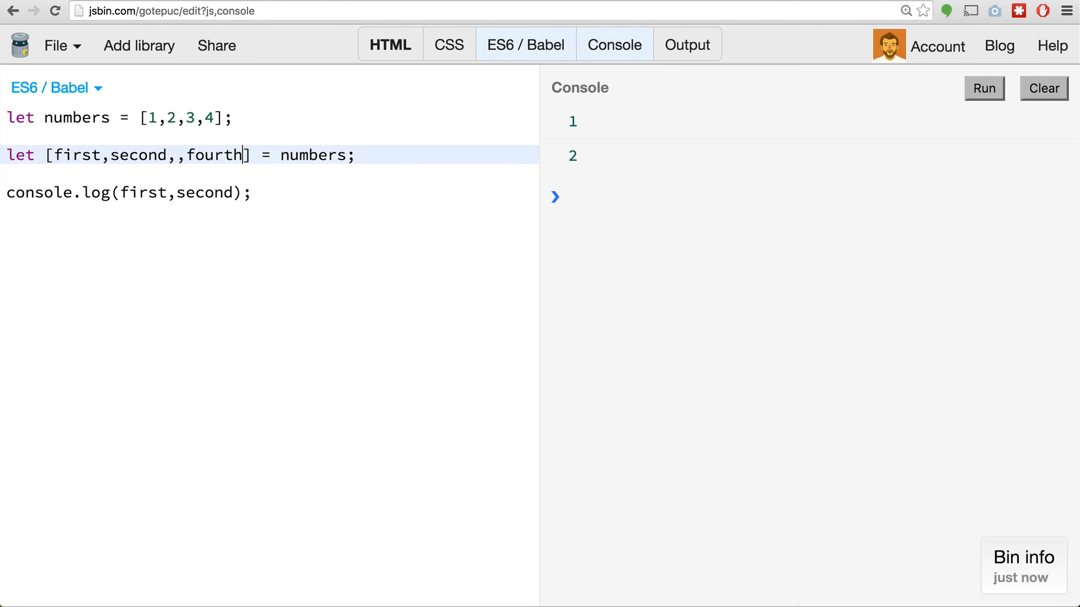
pyautogui.click(237, 192)
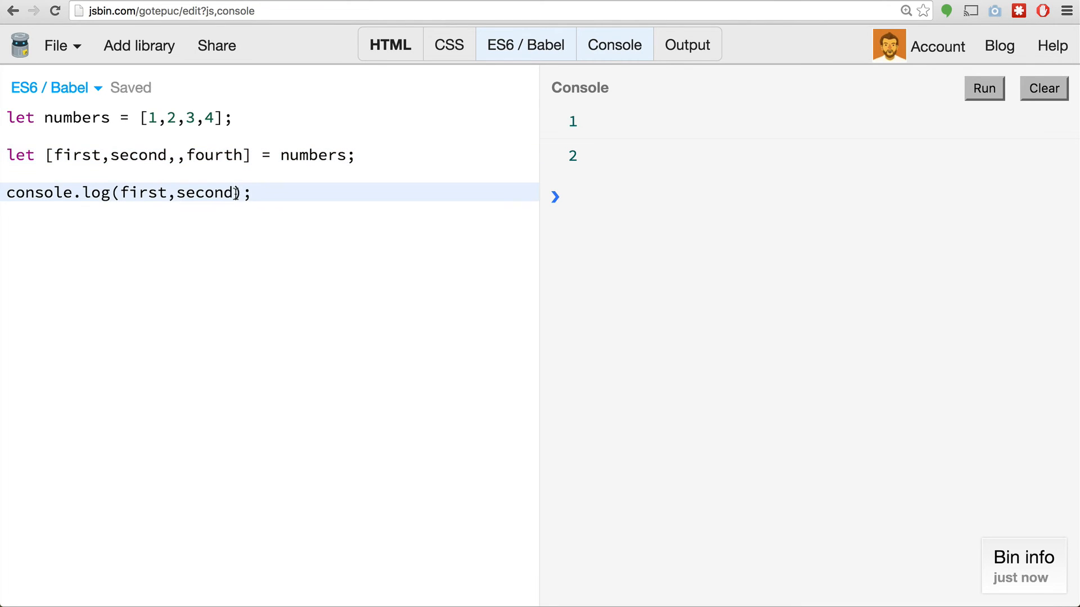
pyautogui.write(',fourth')
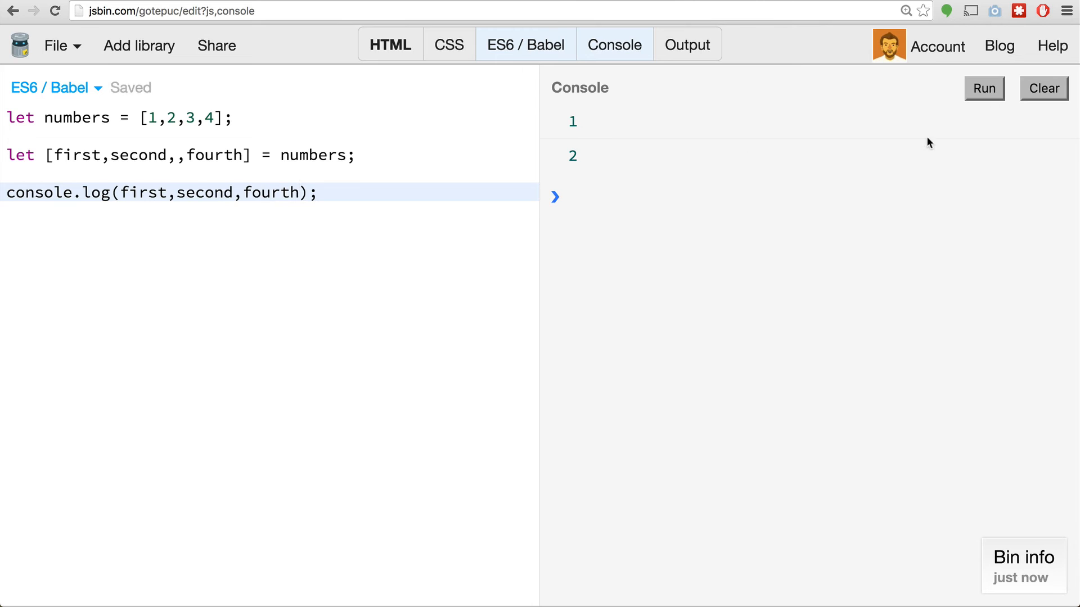
pyautogui.click(1044, 88)
pyautogui.click(1000, 88)
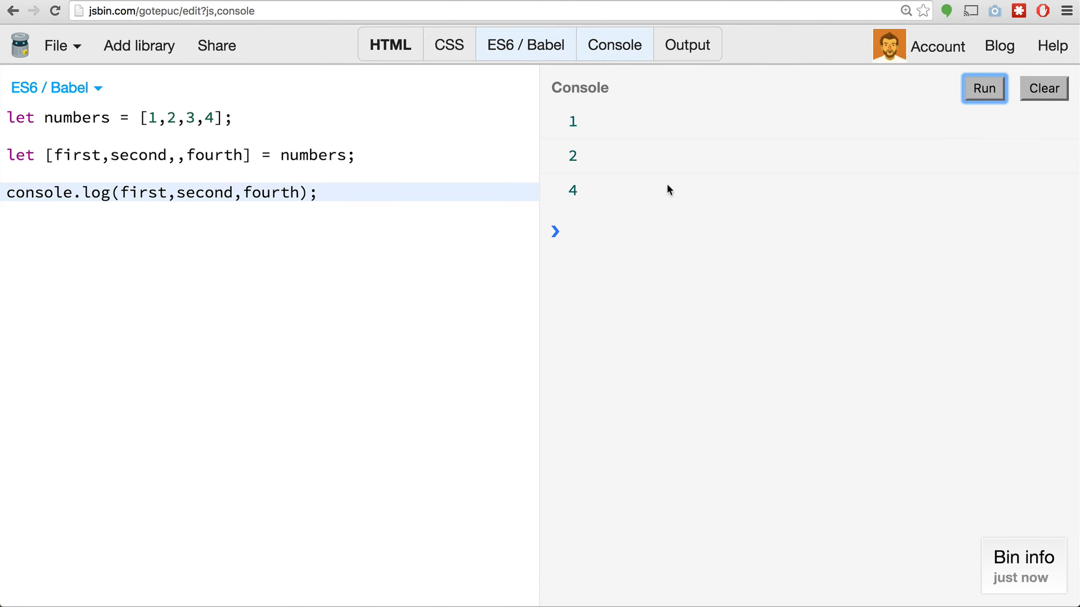
# Highlight fourth, the skipped empty slot and the skipped 3, then select ,fourth in the pattern.
pyautogui.click(570, 189)
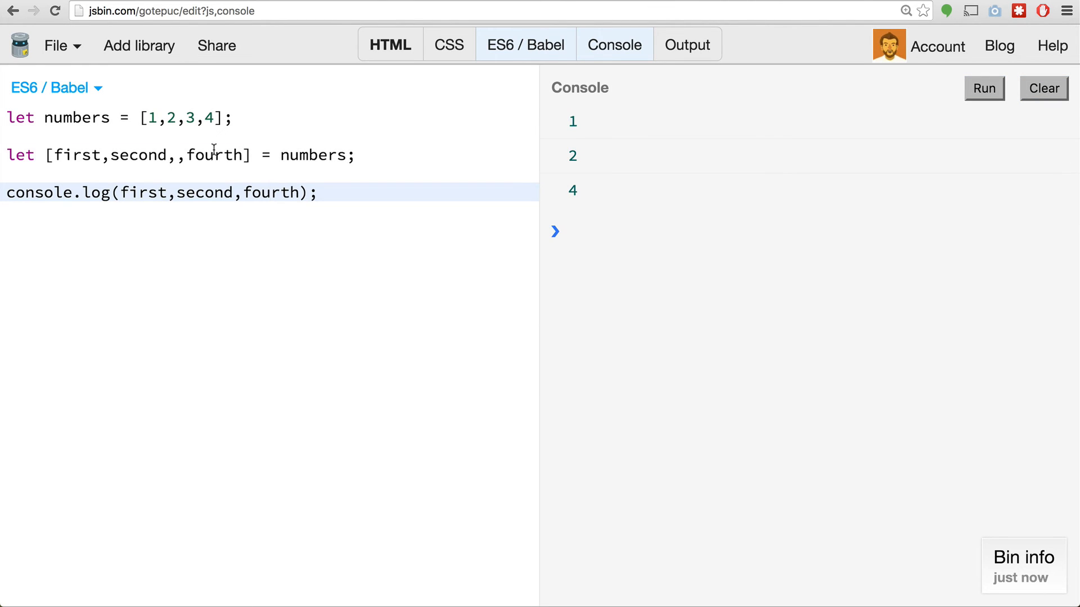
pyautogui.doubleClick(214, 155)
pyautogui.click(178, 156)
pyautogui.click(187, 119)
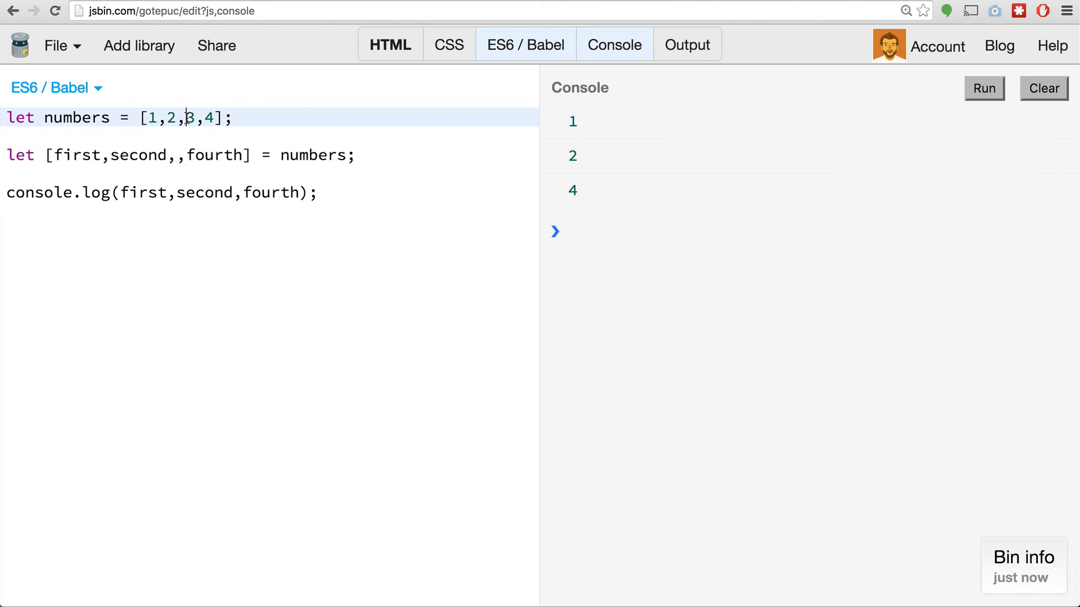
pyautogui.click(270, 178)
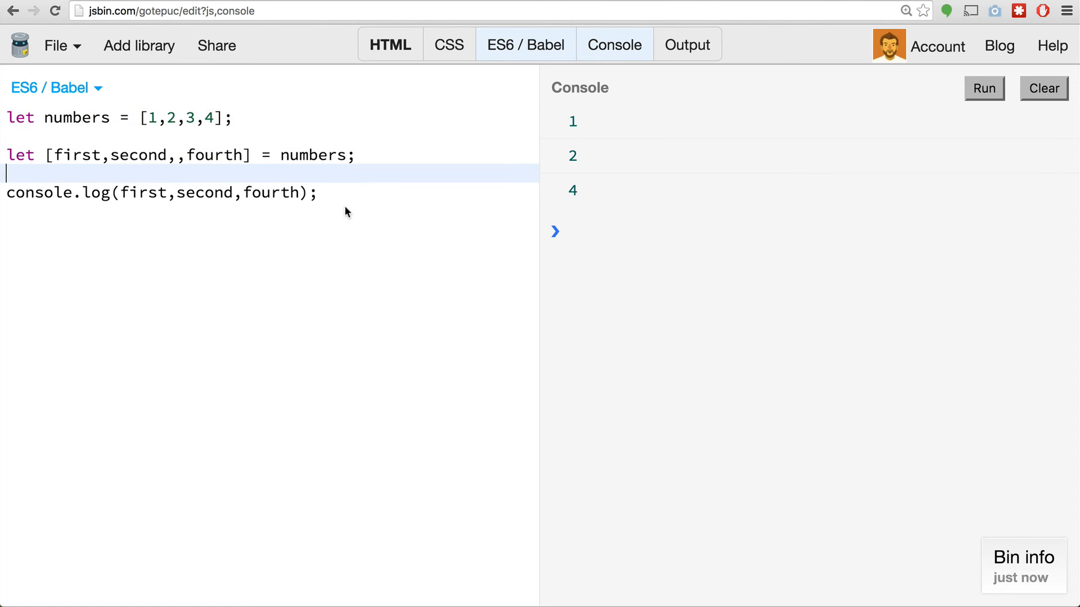
pyautogui.moveTo(176, 154); pyautogui.dragTo(247, 155)
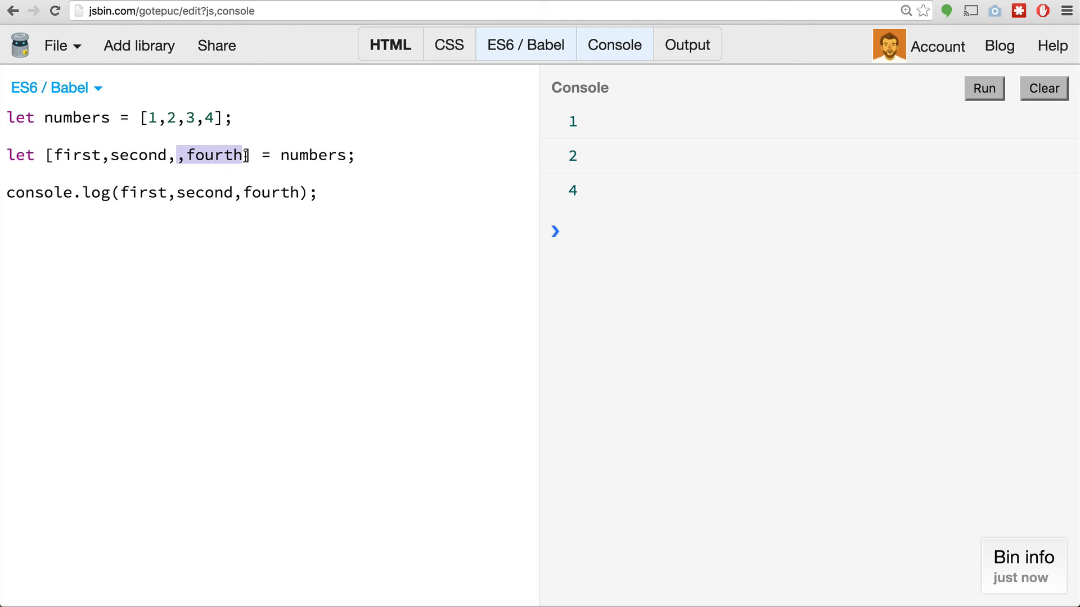
pyautogui.write('..')
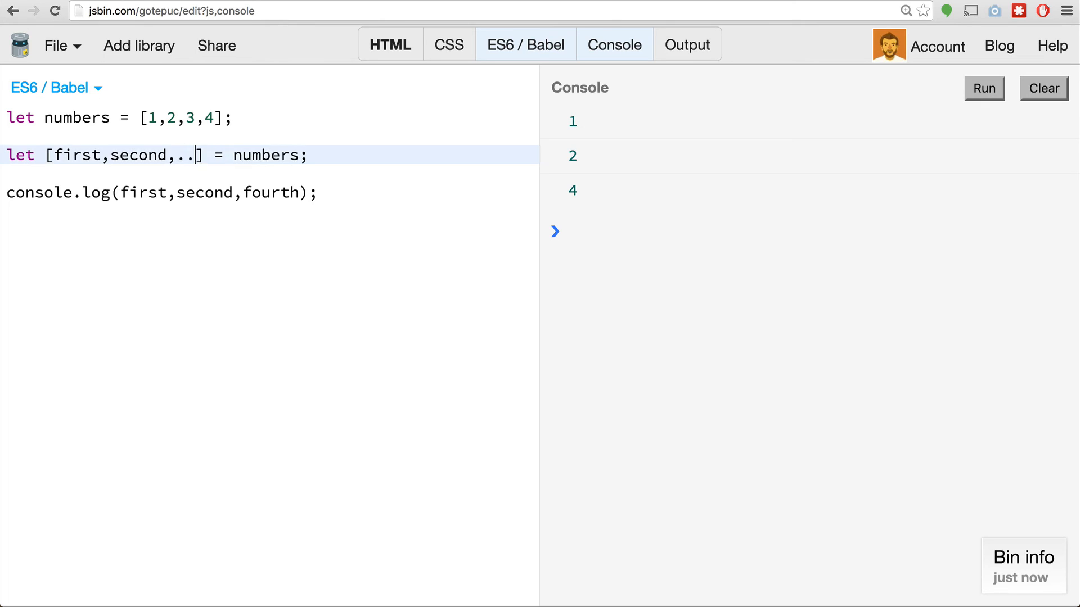
pyautogui.write('.theRest')
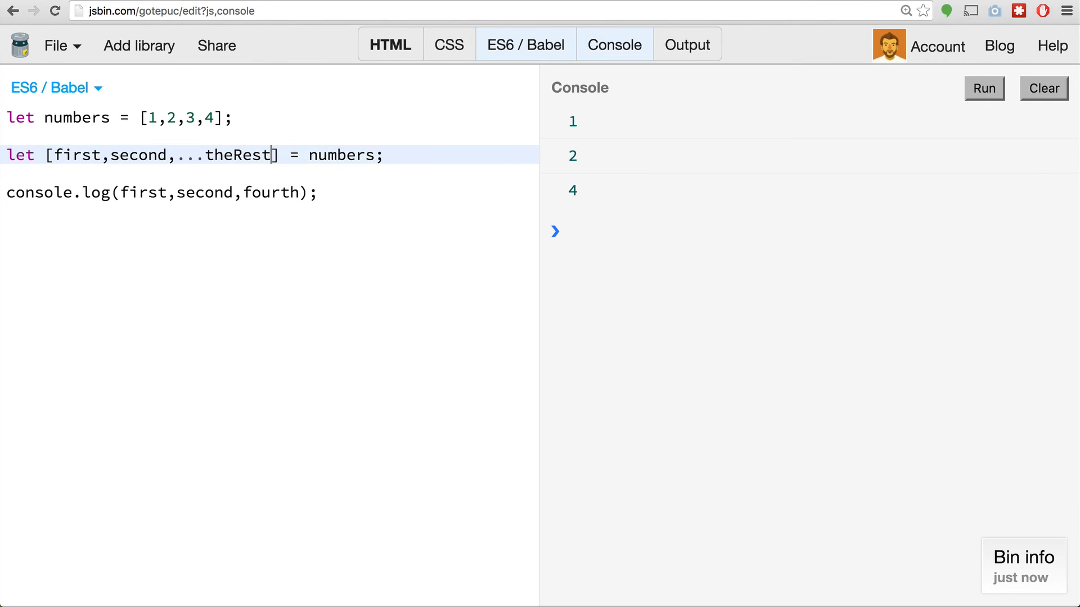
# Rerun the rest-pattern version so the console shows theRest as [3, 4].
pyautogui.doubleClick(285, 193)
pyautogui.write('the')
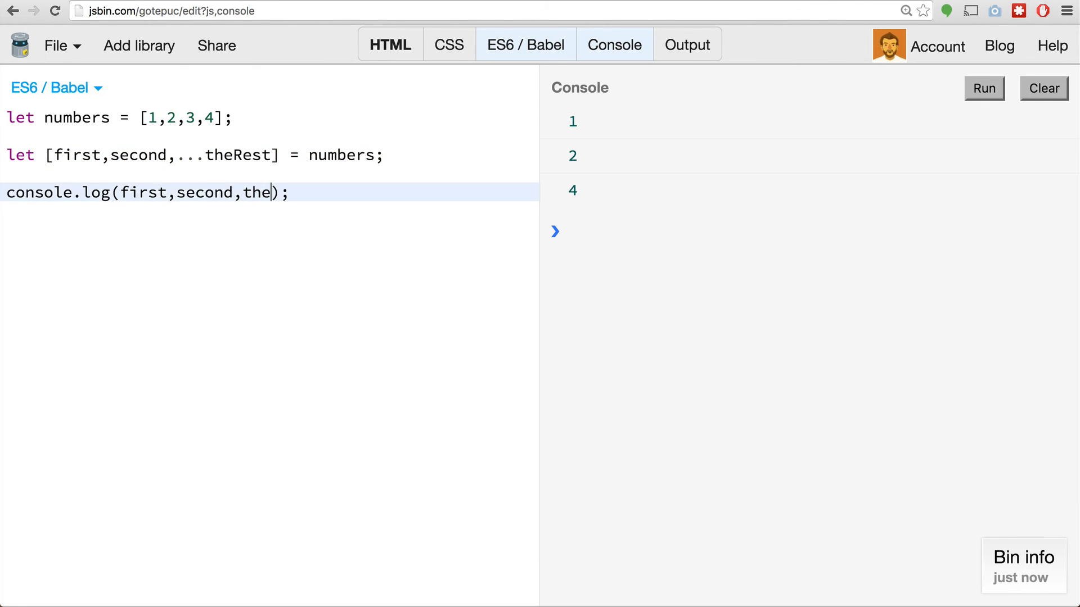
pyautogui.write('Rest')
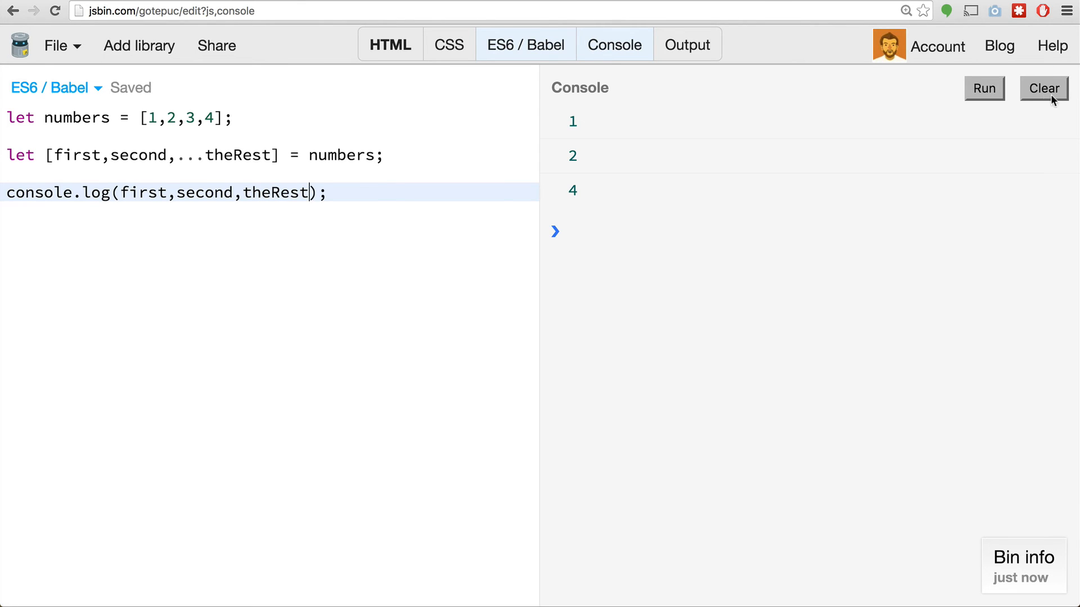
pyautogui.click(1052, 94)
pyautogui.click(993, 89)
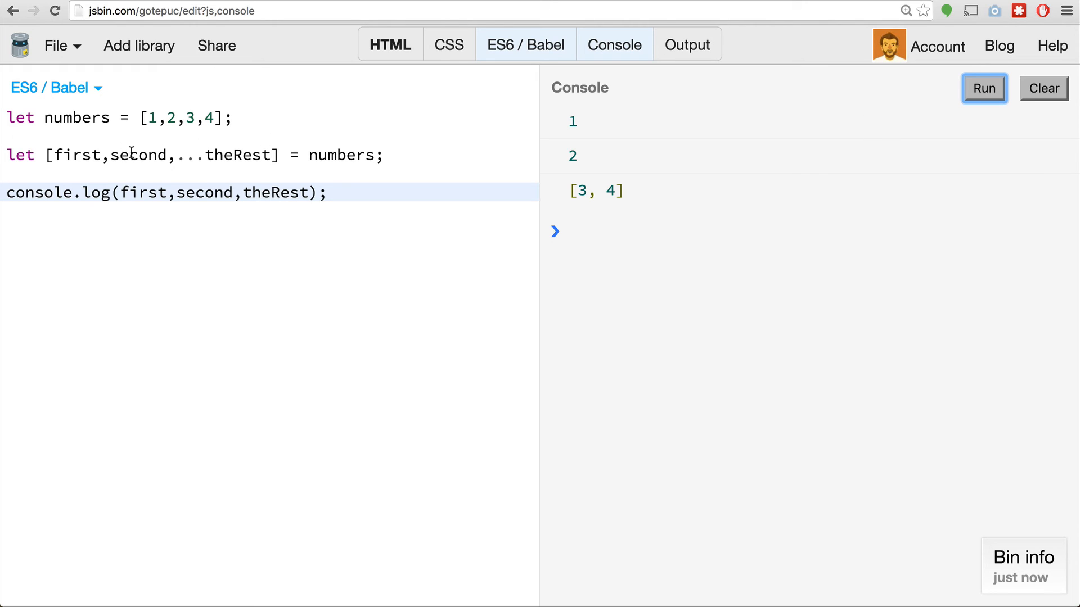
# Clear the console and delete all the destructuring example code from the editor.
pyautogui.click(1054, 87)
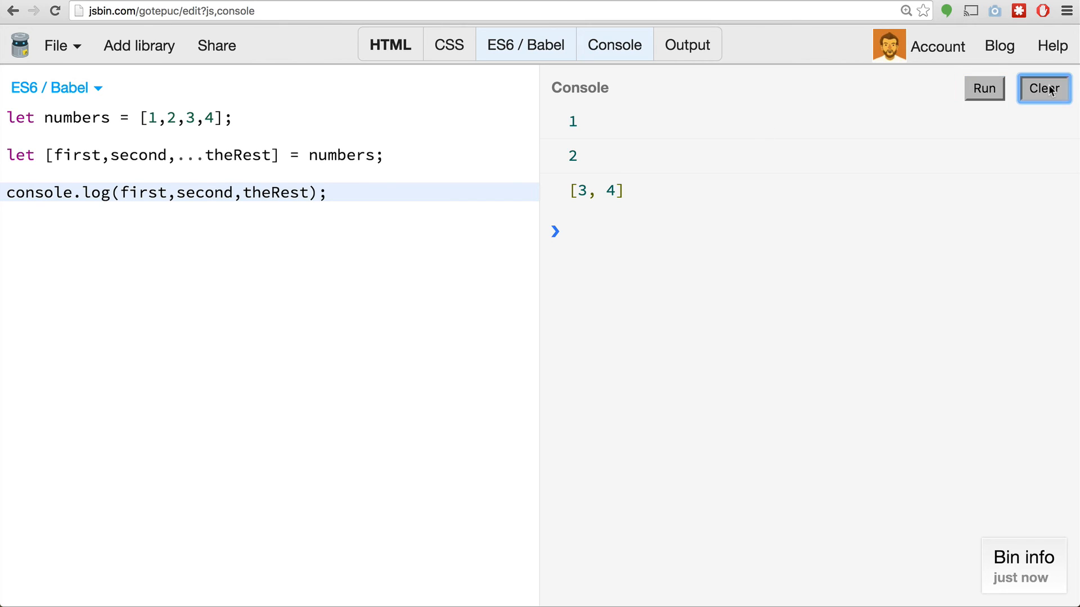
pyautogui.click(484, 222)
pyautogui.hotkey('ctrl', 'a')
pyautogui.press('BackSpace')
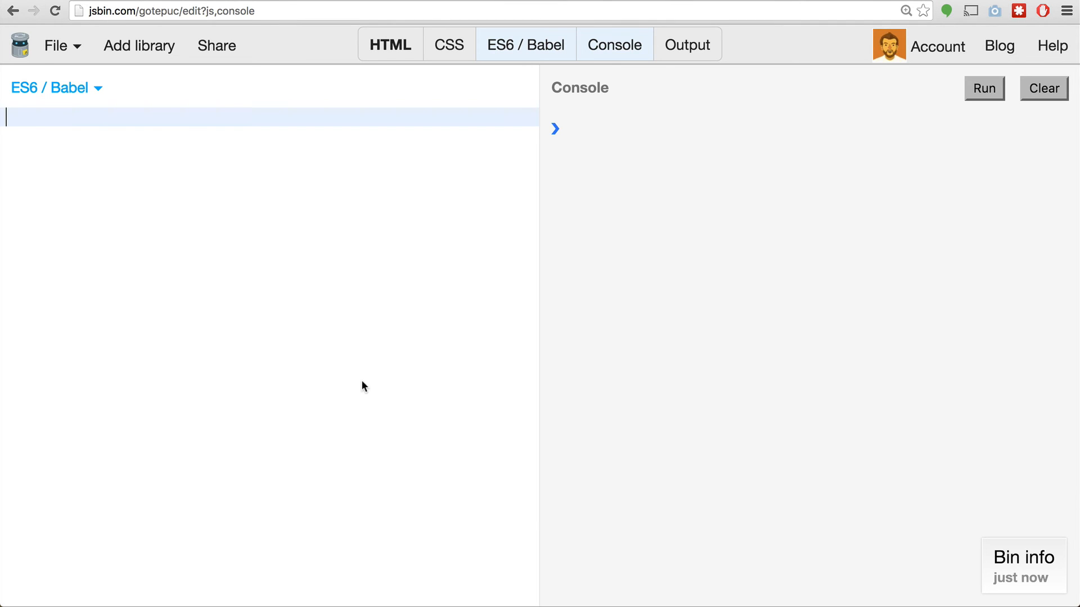
# Paste the React Router example and highlight the react, react-dom and react-router module names.
pyautogui.write('import React from \'react\'; import ReactDom from \'react-dom\'; import { Router, Route, Link } from \'react-router\'  let App = React.createClass({     render() {         return (             <div>                 <h1>My App</h1>                 <Link to="/somepage">A Link</Link>             </div>         );     } });  ReactDom.render(     (         <Router>             <Route path="/" component={App} />         </Router>     ), document.getElementById(\'app\')); );')
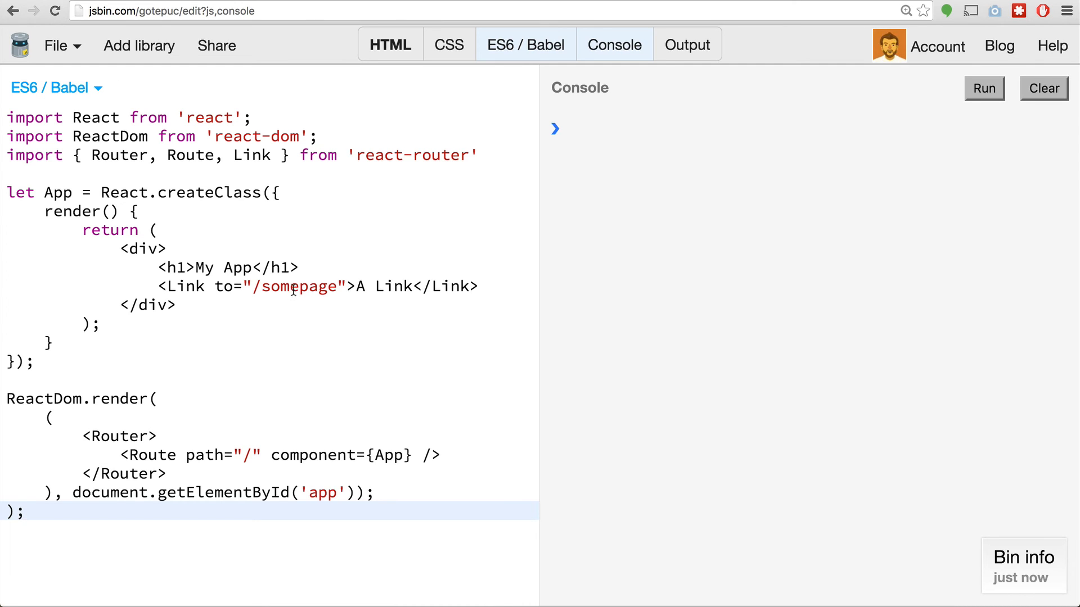
pyautogui.doubleClick(17, 119)
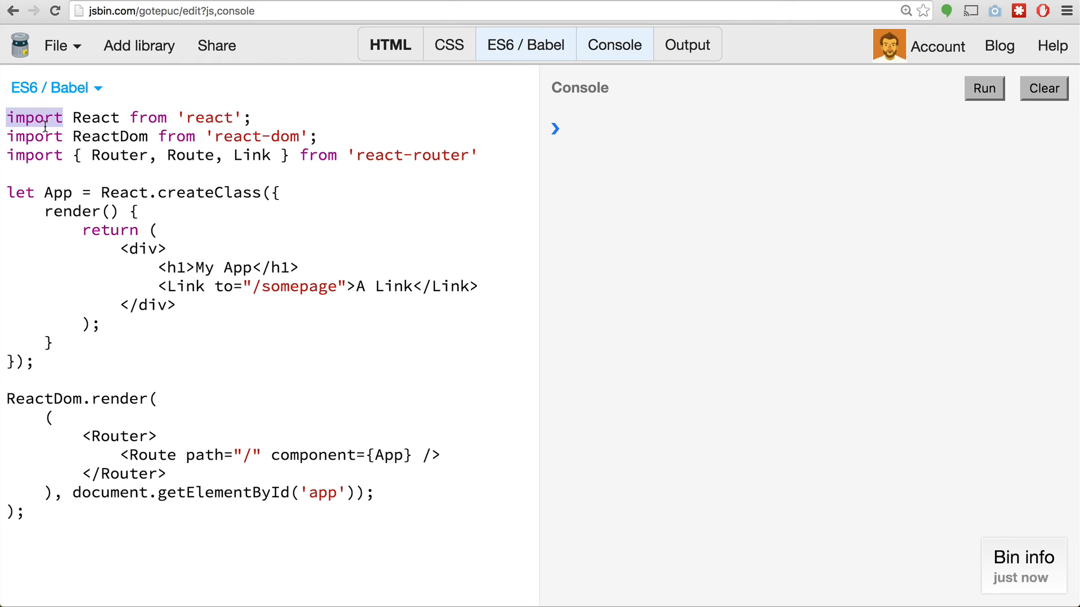
pyautogui.moveTo(270, 123); pyautogui.dragTo(140, 118)
pyautogui.click(206, 112)
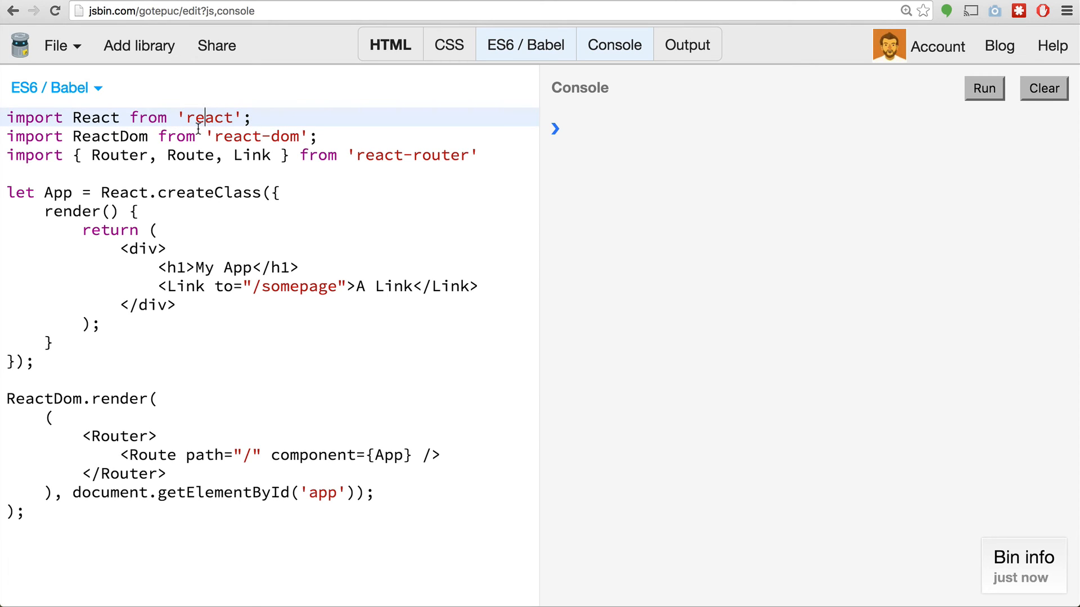
pyautogui.click(309, 137)
pyautogui.press('Down')
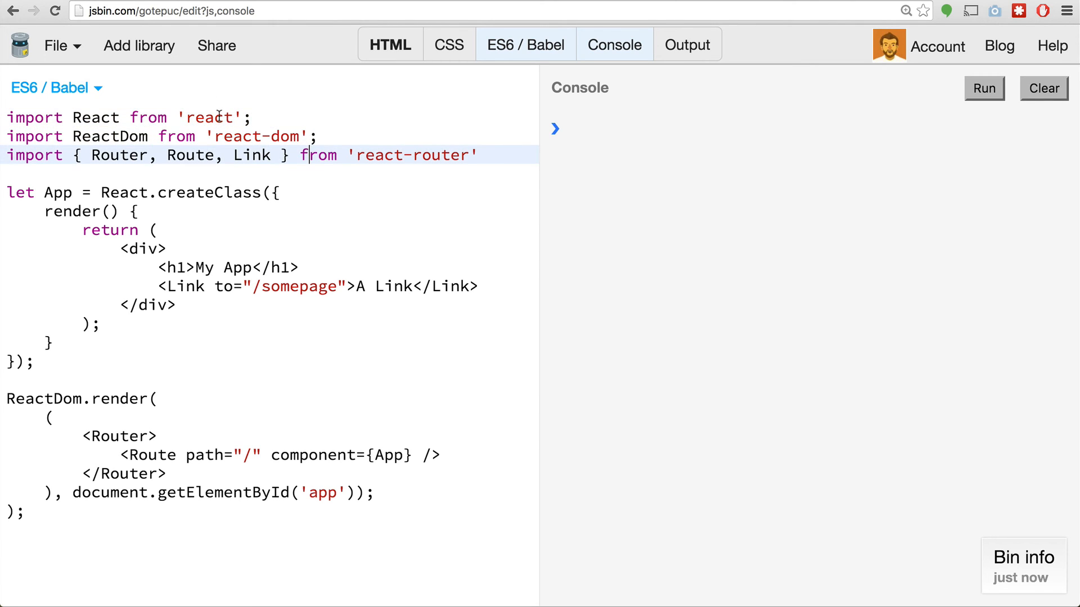
pyautogui.doubleClick(215, 116)
pyautogui.moveTo(310, 136); pyautogui.dragTo(230, 134)
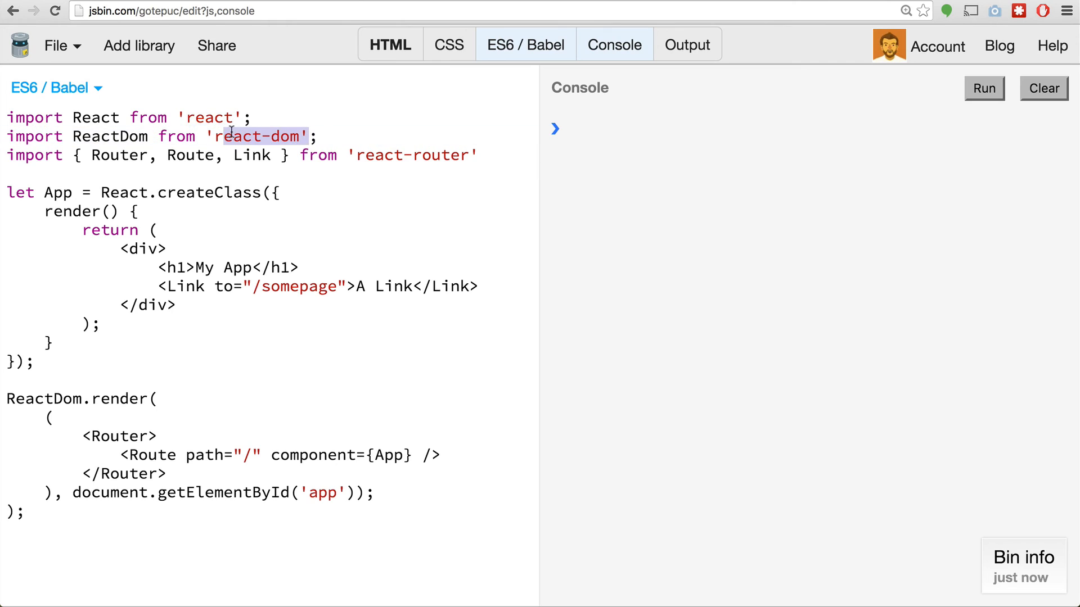
pyautogui.moveTo(471, 156); pyautogui.dragTo(356, 155)
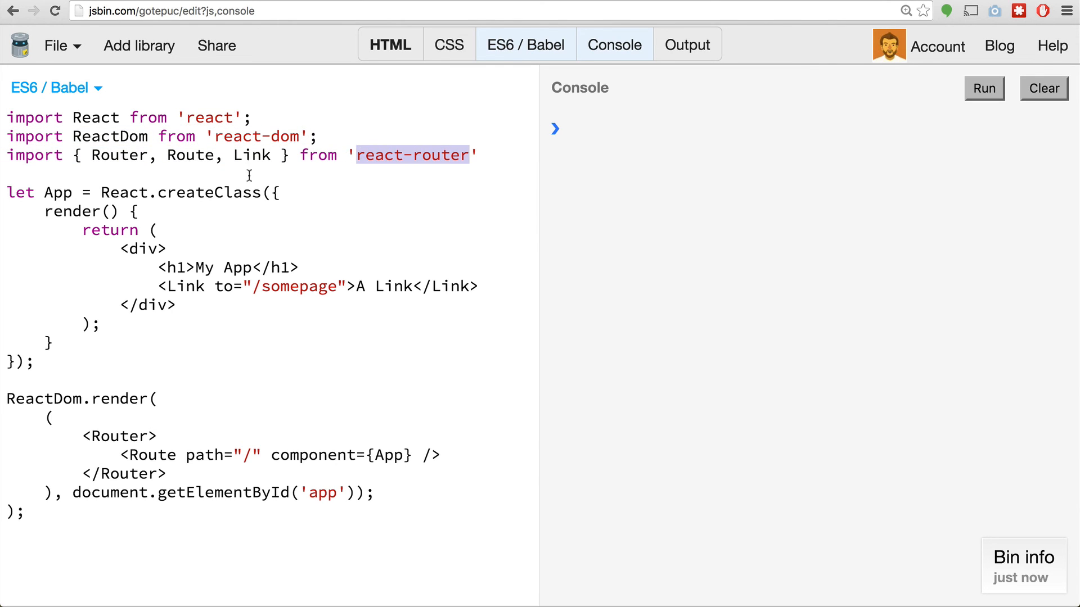
# Highlight the destructured imports Router, Route, Link and the Route element in the render call.
pyautogui.moveTo(290, 156); pyautogui.dragTo(110, 155)
pyautogui.moveTo(478, 155); pyautogui.dragTo(356, 155)
pyautogui.moveTo(91, 155); pyautogui.dragTo(272, 156)
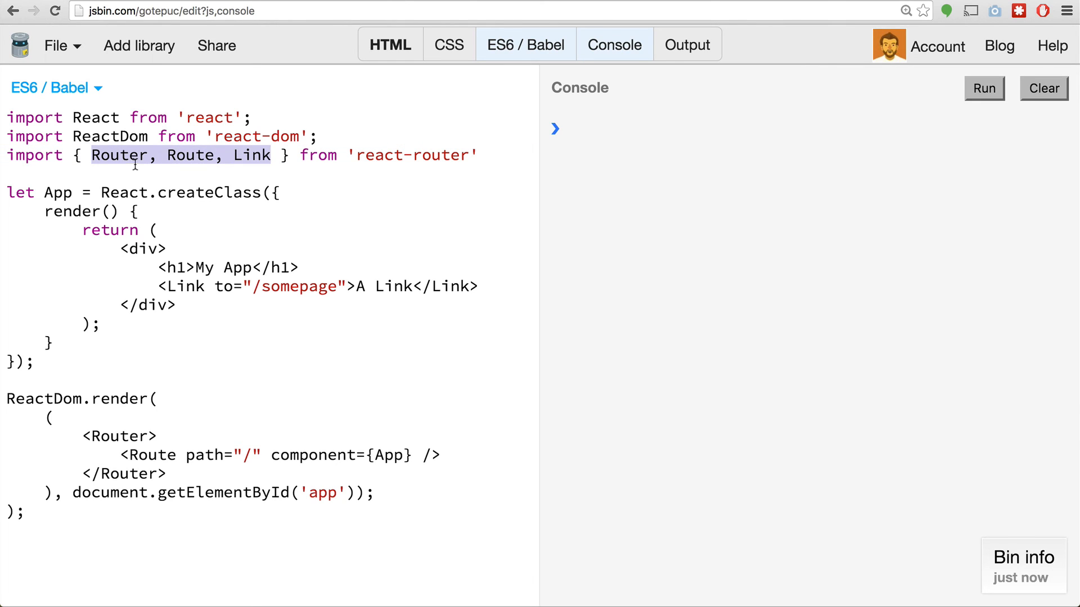
pyautogui.click(120, 155)
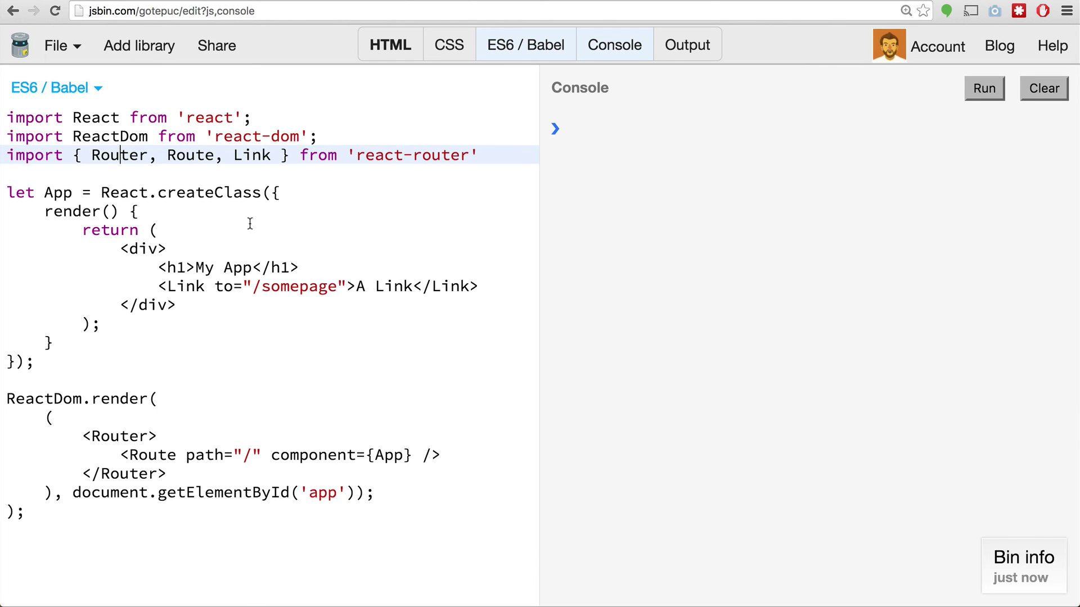
pyautogui.doubleClick(126, 158)
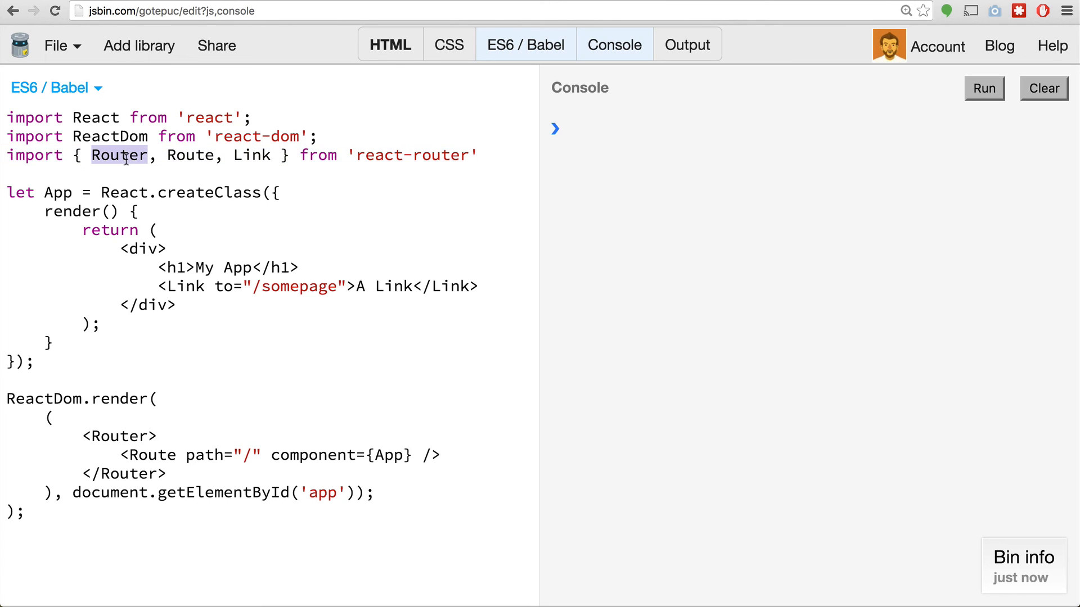
pyautogui.doubleClick(180, 158)
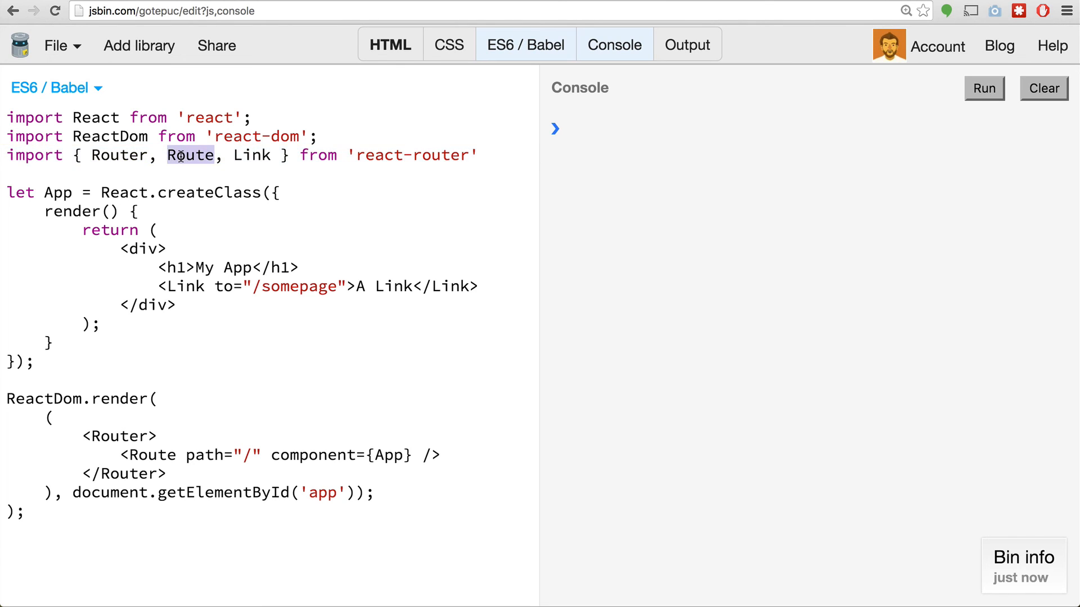
pyautogui.moveTo(441, 456); pyautogui.dragTo(110, 456)
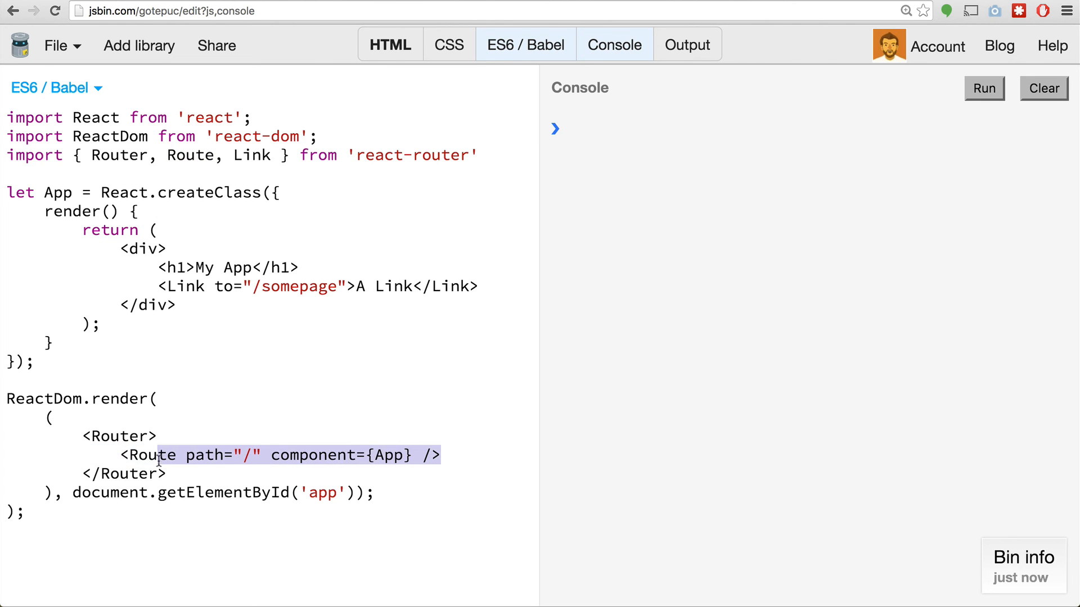
# Add blank lines below the code, select the imported Link, and switch away from the browser.
pyautogui.click(76, 525)
pyautogui.press('Return')
pyautogui.press('Return')
pyautogui.press('Return')
pyautogui.press('Return')
pyautogui.press('Return')
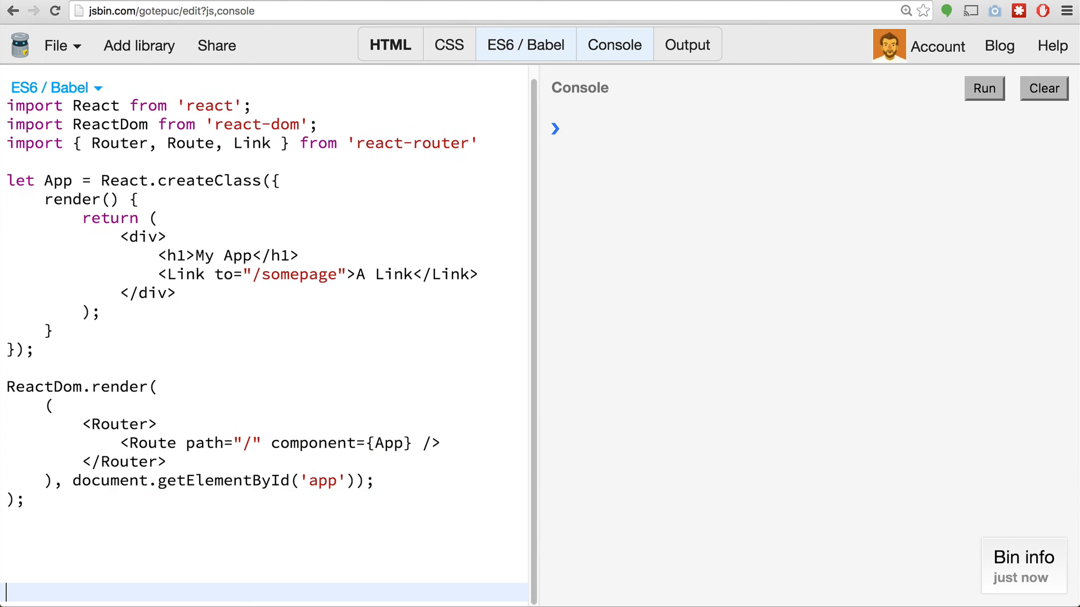
pyautogui.press('Return')
pyautogui.press('Return')
pyautogui.press('Return')
pyautogui.scroll(3, 172, 410)
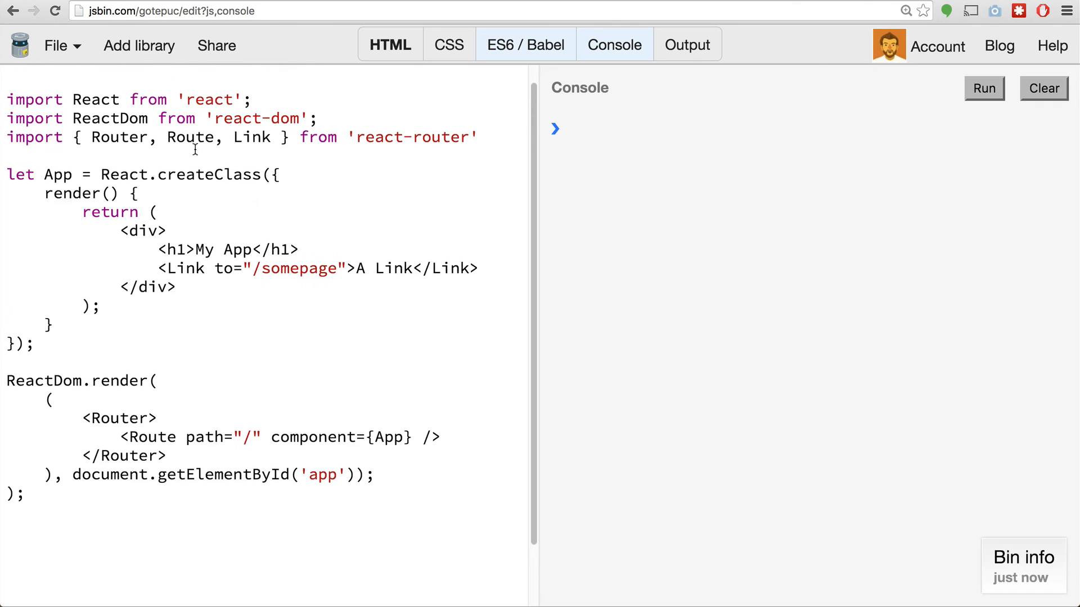
pyautogui.doubleClick(265, 137)
pyautogui.scroll(-1, 232, 296)
pyautogui.scroll(-1, 228, 316)
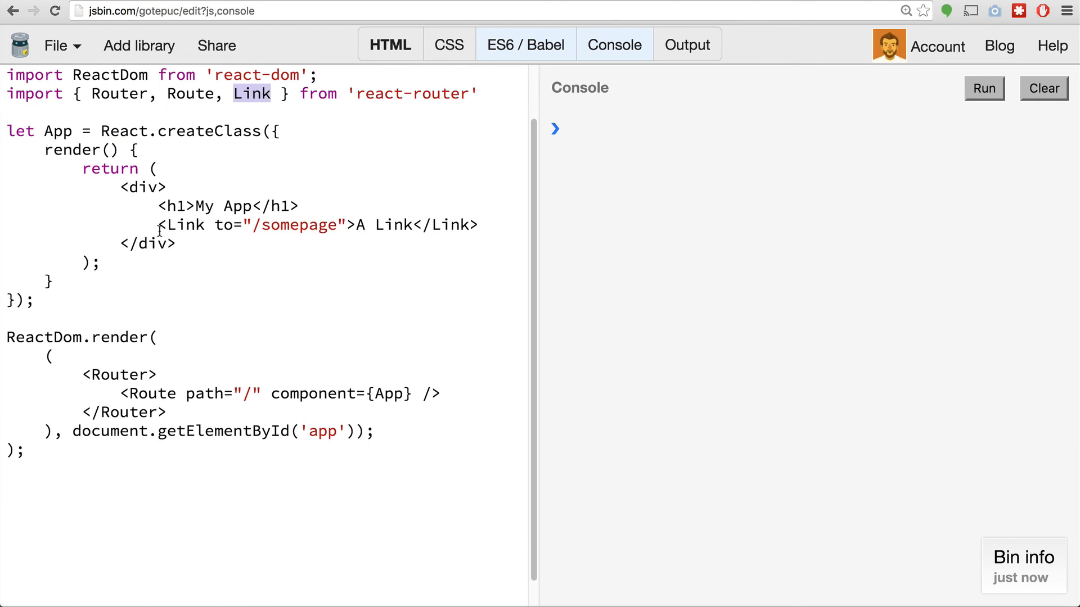
pyautogui.moveTo(157, 224); pyautogui.dragTo(512, 220)
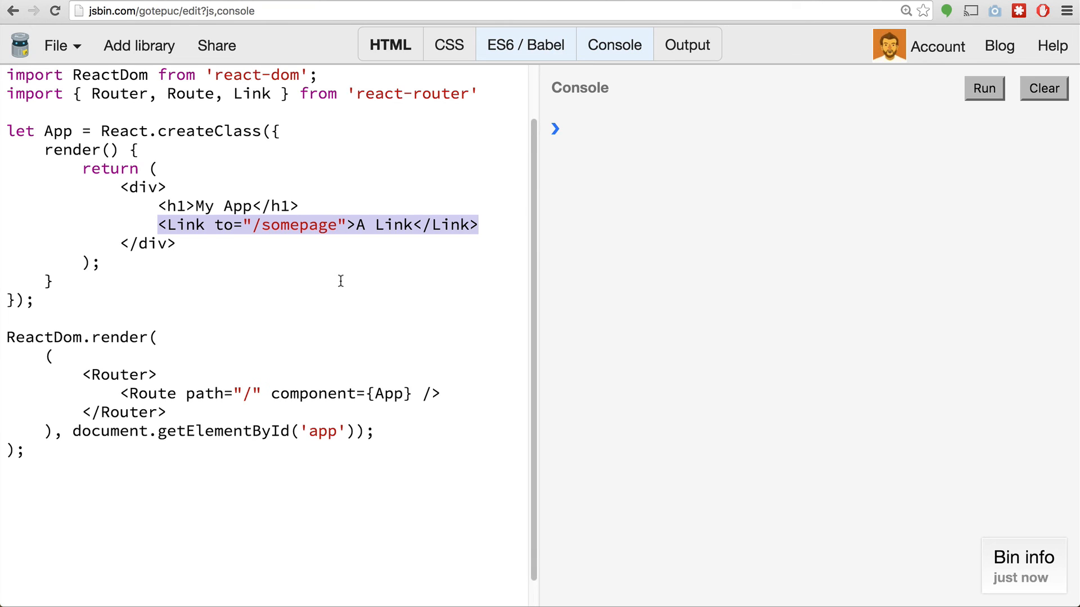
pyautogui.scroll(1, 340, 282)
pyautogui.scroll(1, 439, 145)
pyautogui.scroll(1, 447, 144)
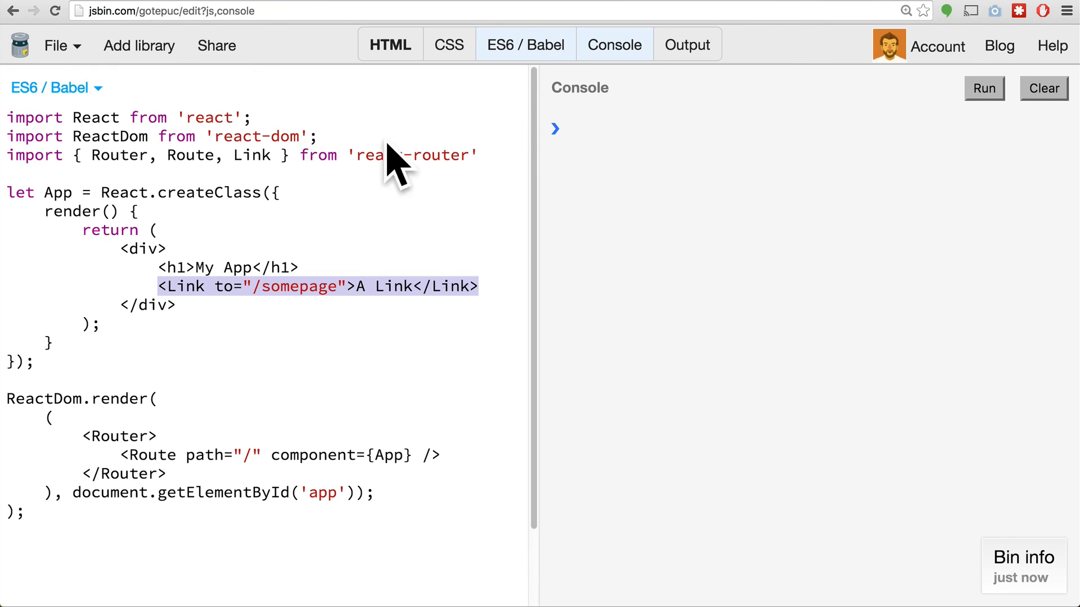
pyautogui.hotkey('alt', 'Tab')
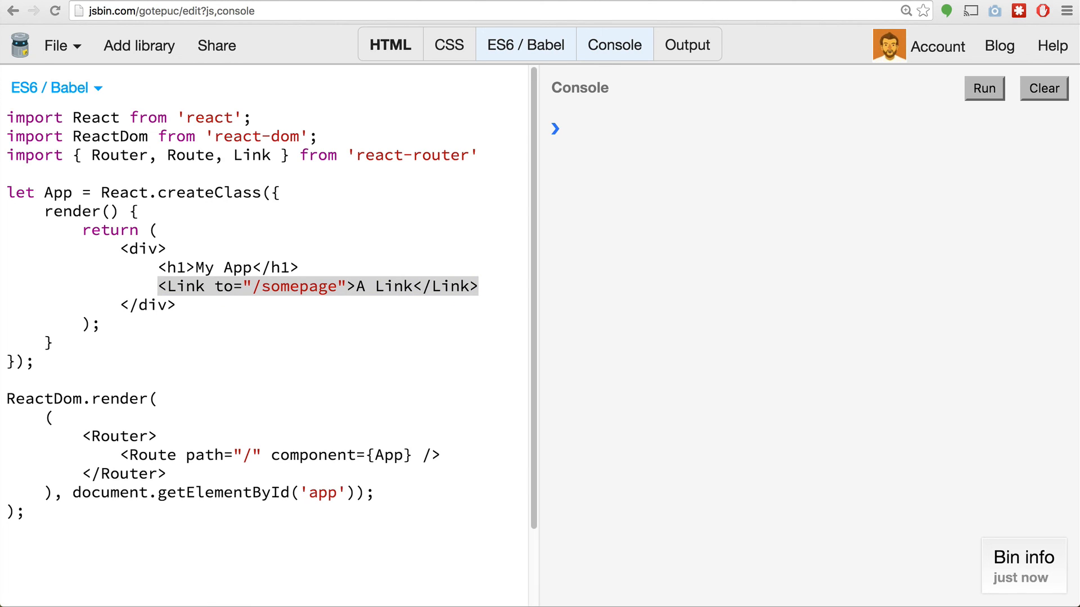
pyautogui.click(488, 158)
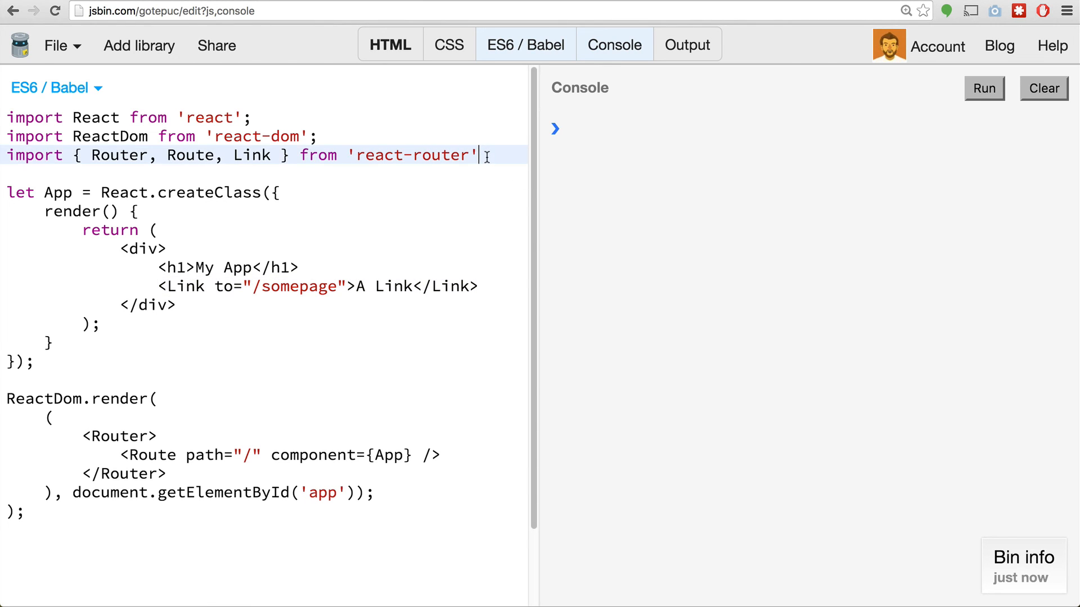
pyautogui.press('Return')
pyautogui.press('Return')
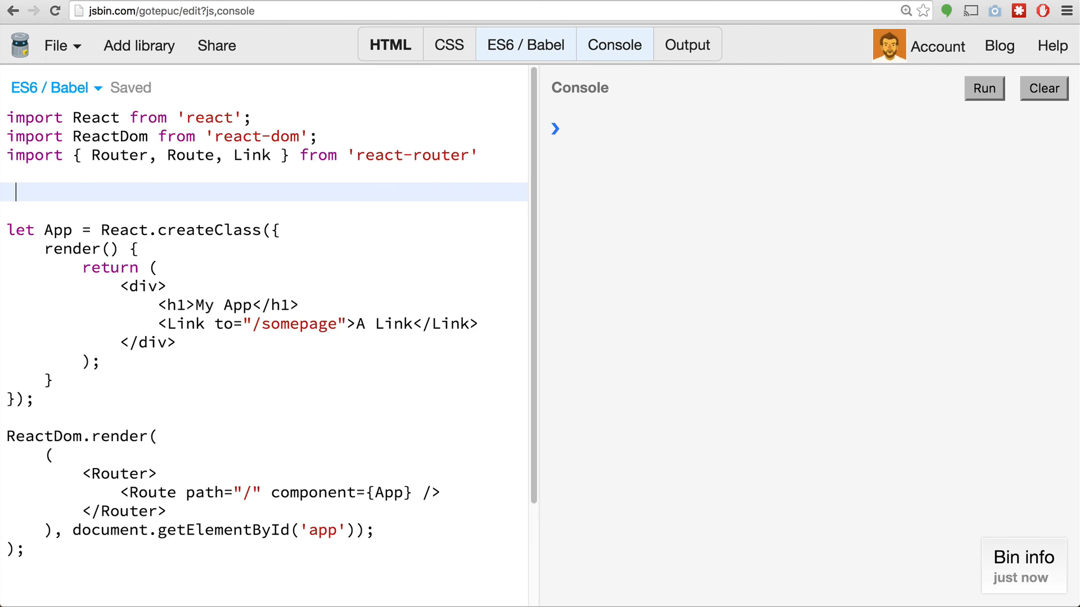
pyautogui.press('BackSpace')
pyautogui.press('Return')
pyautogui.press('Return')
pyautogui.press('BackSpace')
pyautogui.press('BackSpace')
pyautogui.write("var Router = require('react-router').Router var Route = require('react-router').Route var Link = require('react-router').Link")
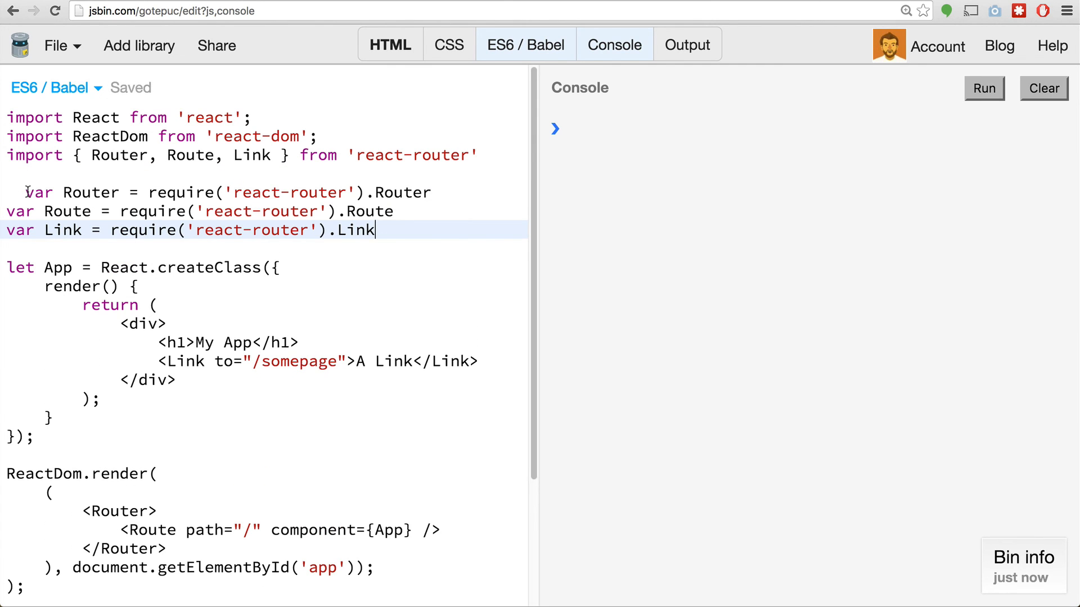
pyautogui.click(22, 193)
pyautogui.press('BackSpace')
pyautogui.press('BackSpace')
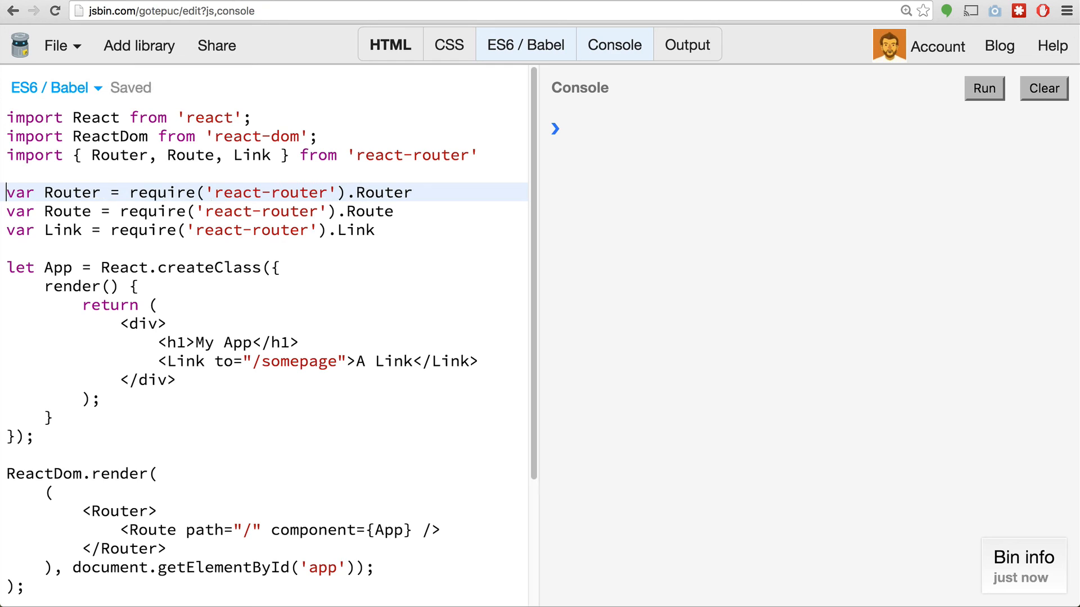
pyautogui.moveTo(393, 231); pyautogui.dragTo(5, 192)
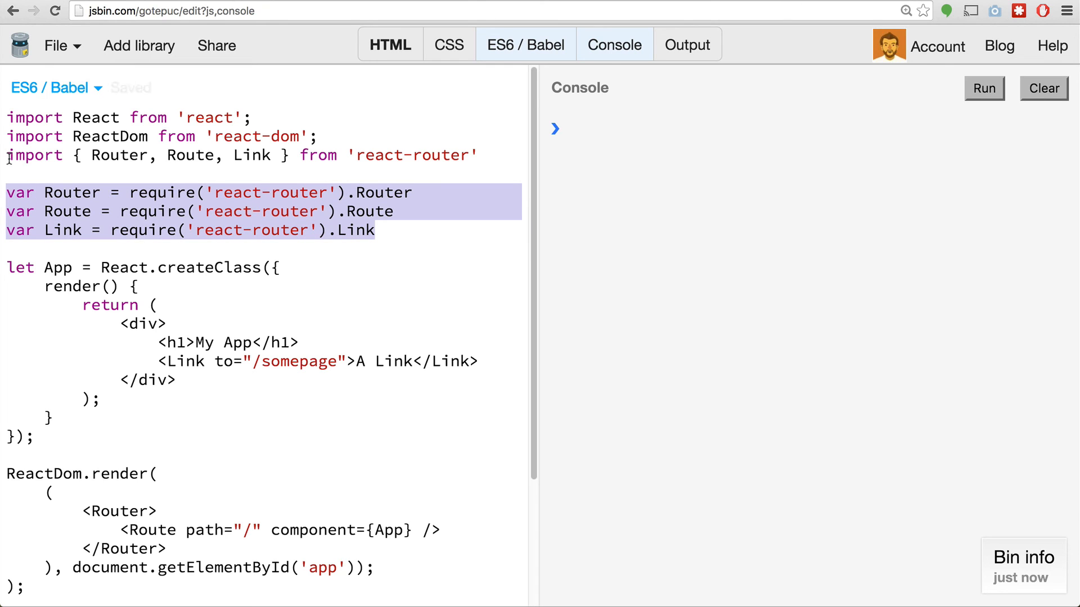
pyautogui.moveTo(7, 156); pyautogui.dragTo(490, 153)
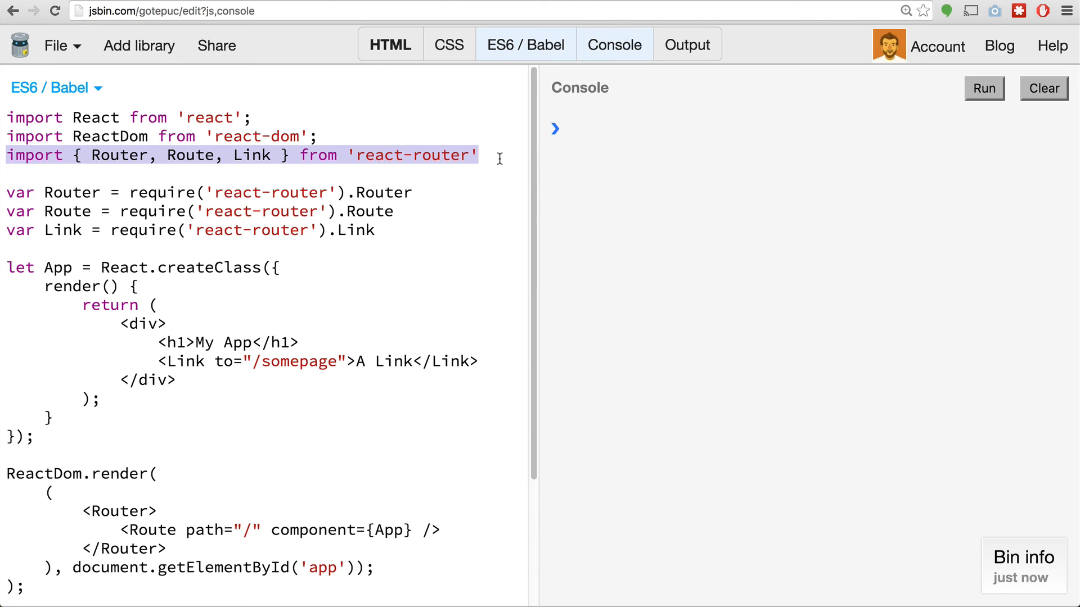
pyautogui.moveTo(421, 231); pyautogui.dragTo(2, 193)
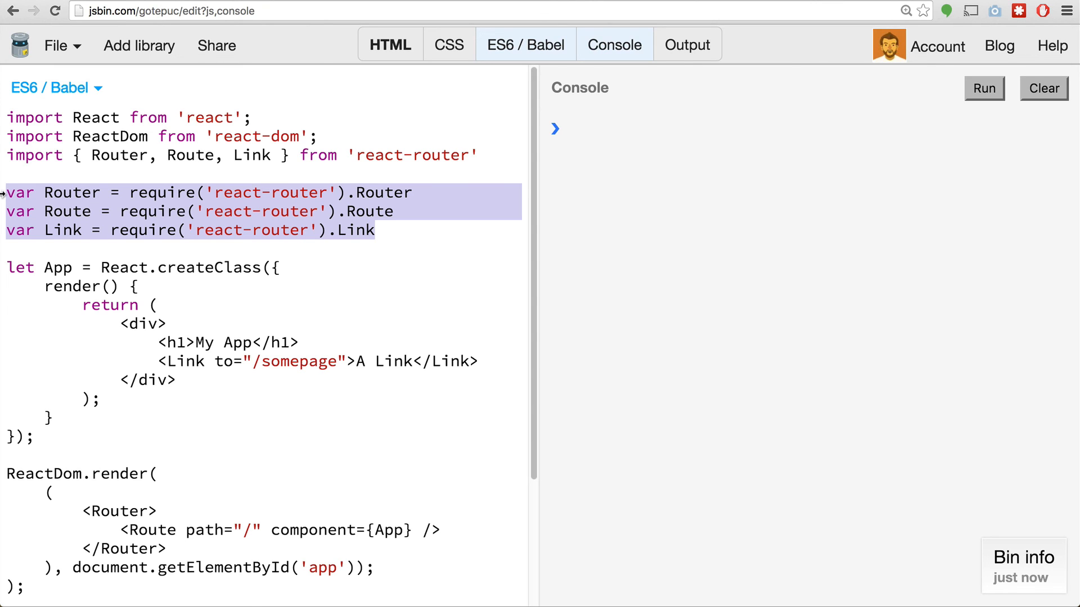
pyautogui.press('BackSpace')
pyautogui.press('BackSpace')
pyautogui.press('Delete')
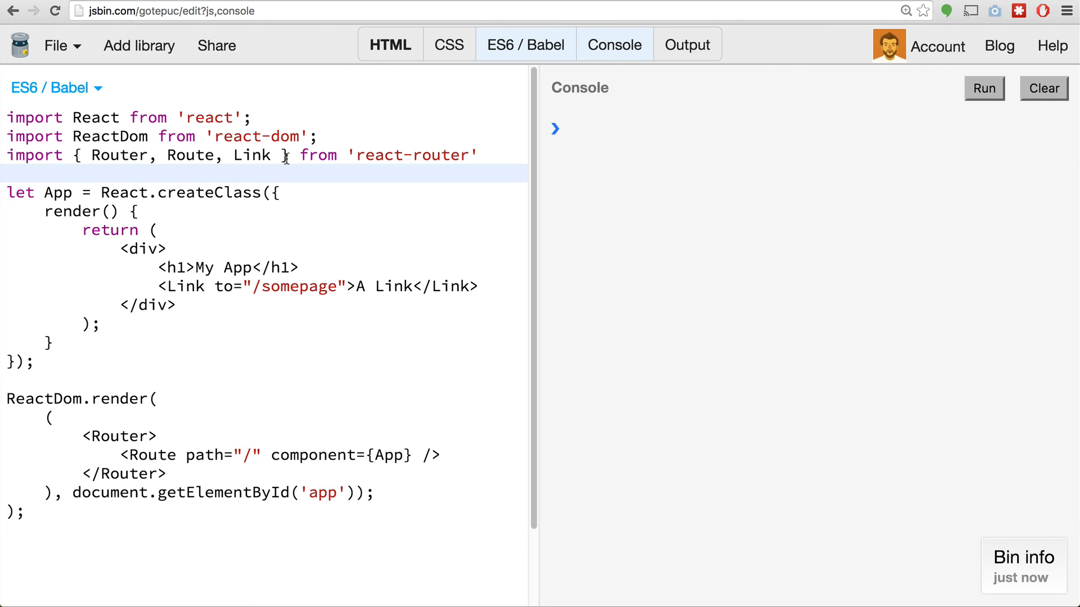
pyautogui.moveTo(290, 156); pyautogui.dragTo(82, 155)
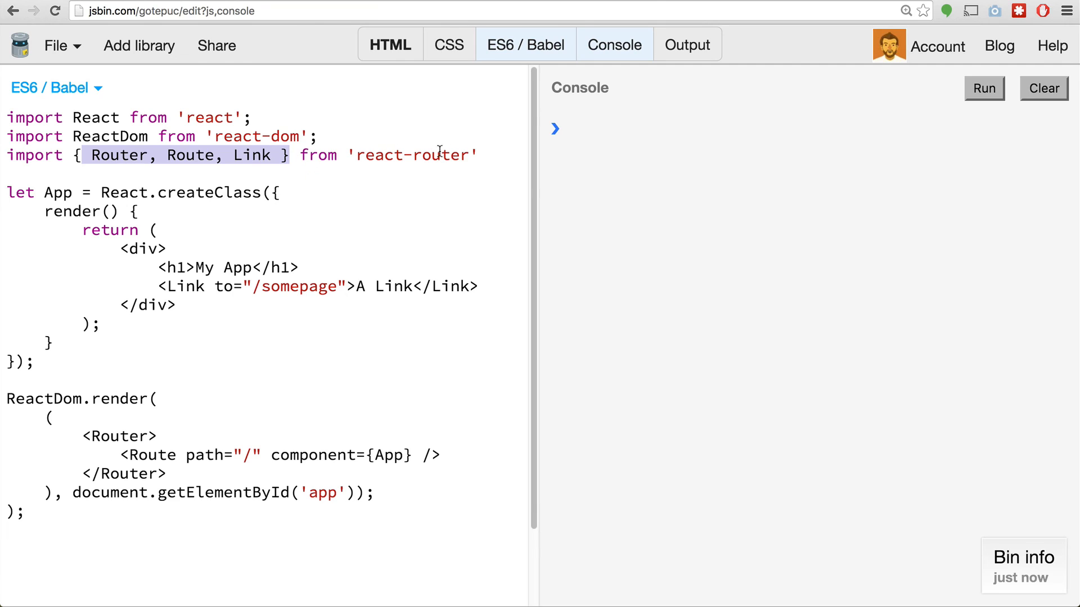
pyautogui.moveTo(482, 154); pyautogui.dragTo(2, 150)
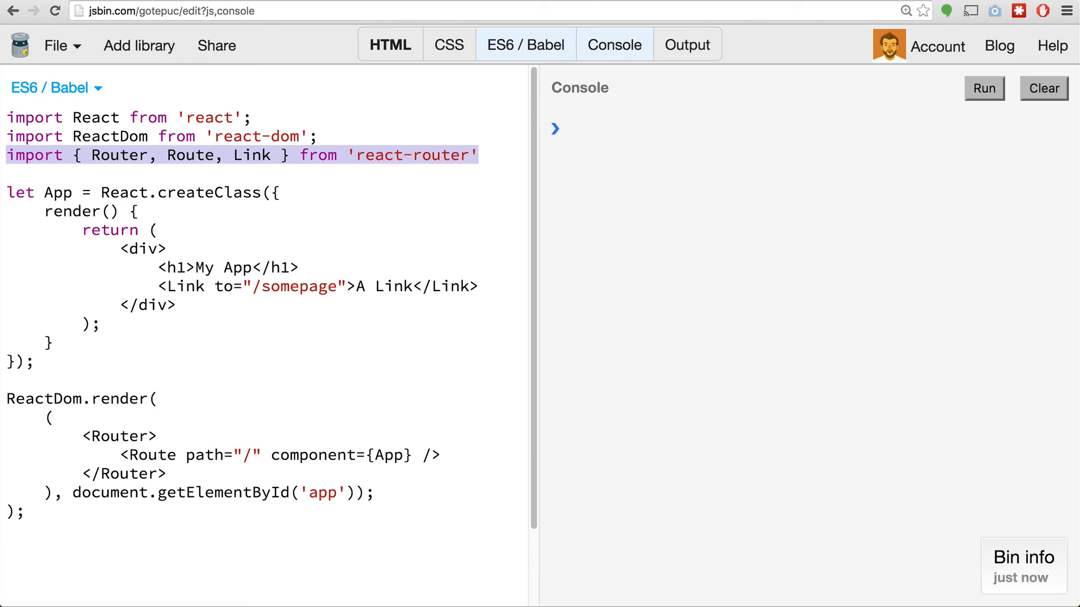
pyautogui.press('super+Tab')
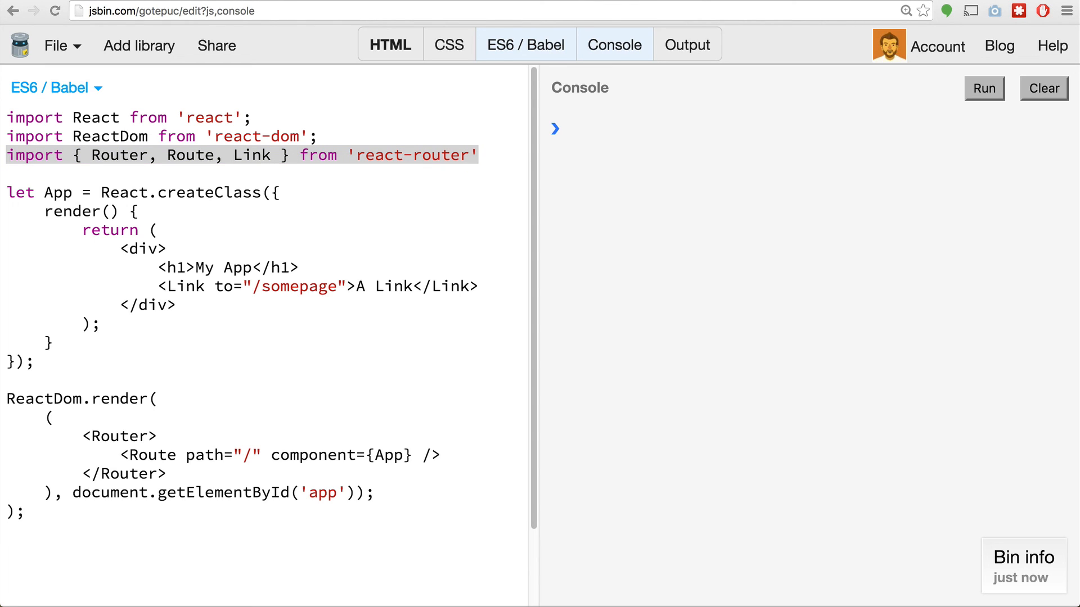